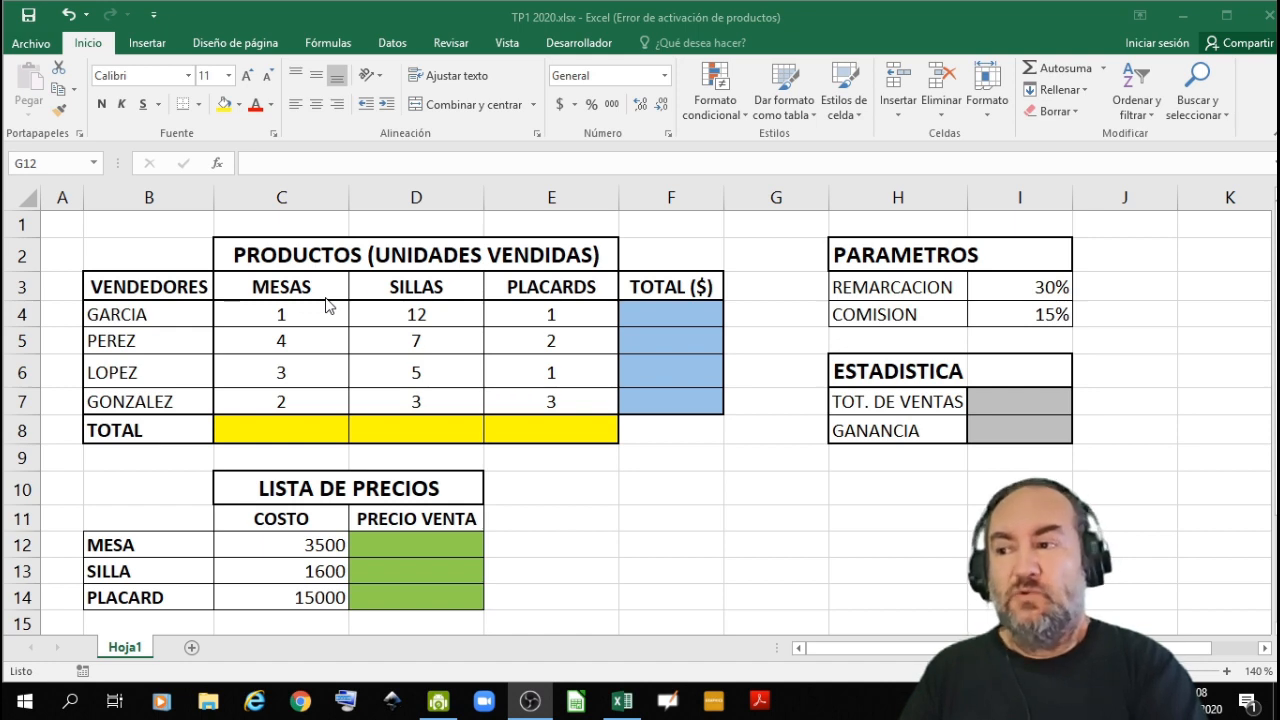
- Enter the formula =C4+C5+C6+C7 in C8 to total the MESAS units sold
left_click(299, 431)
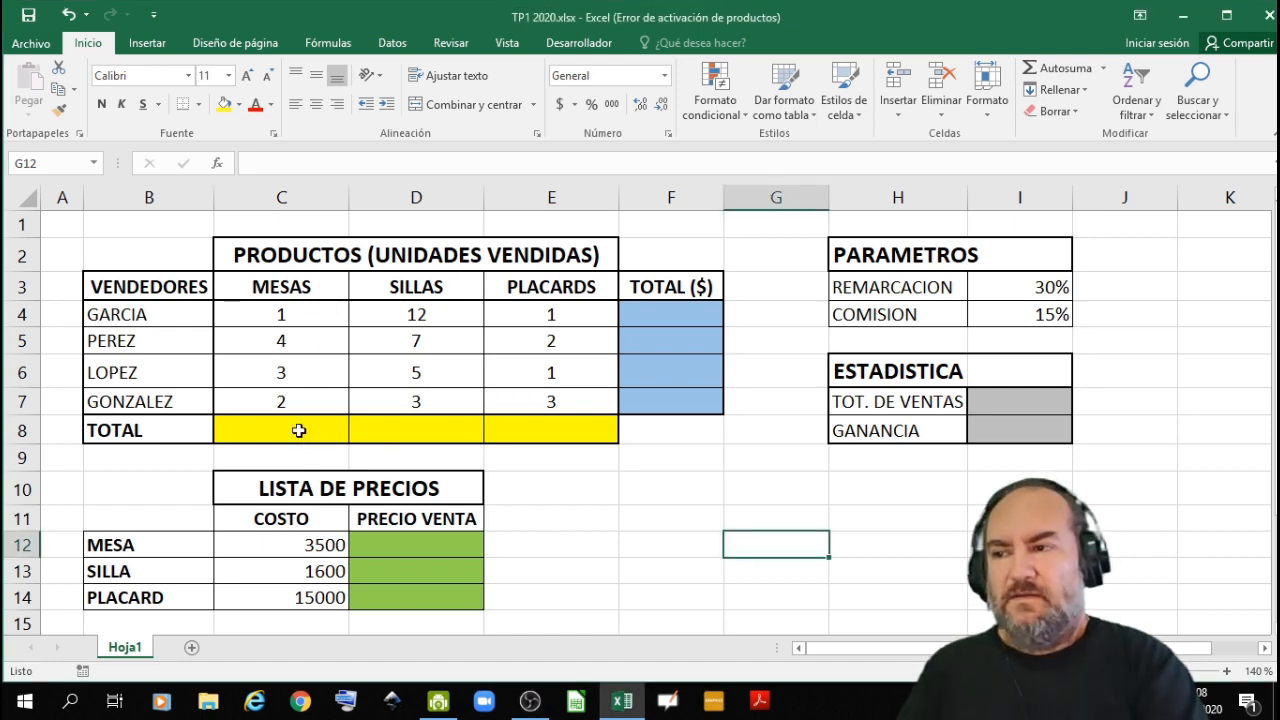
left_click(299, 430)
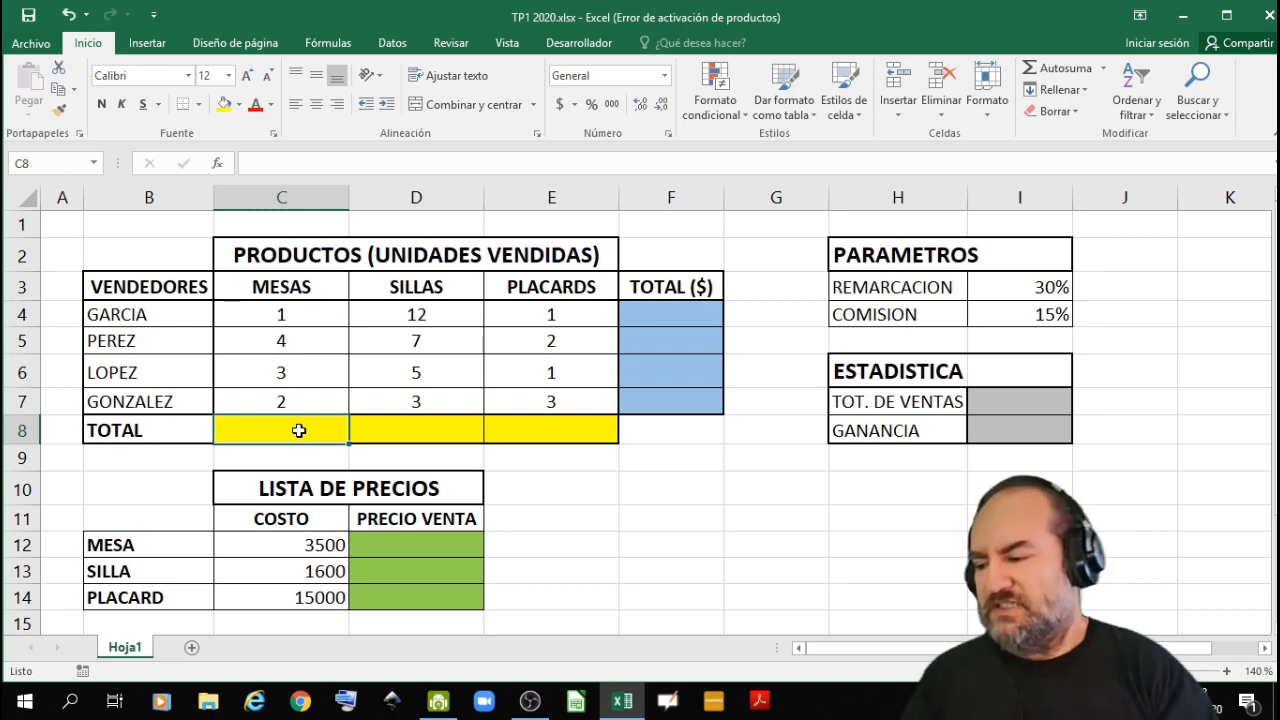
type("=")
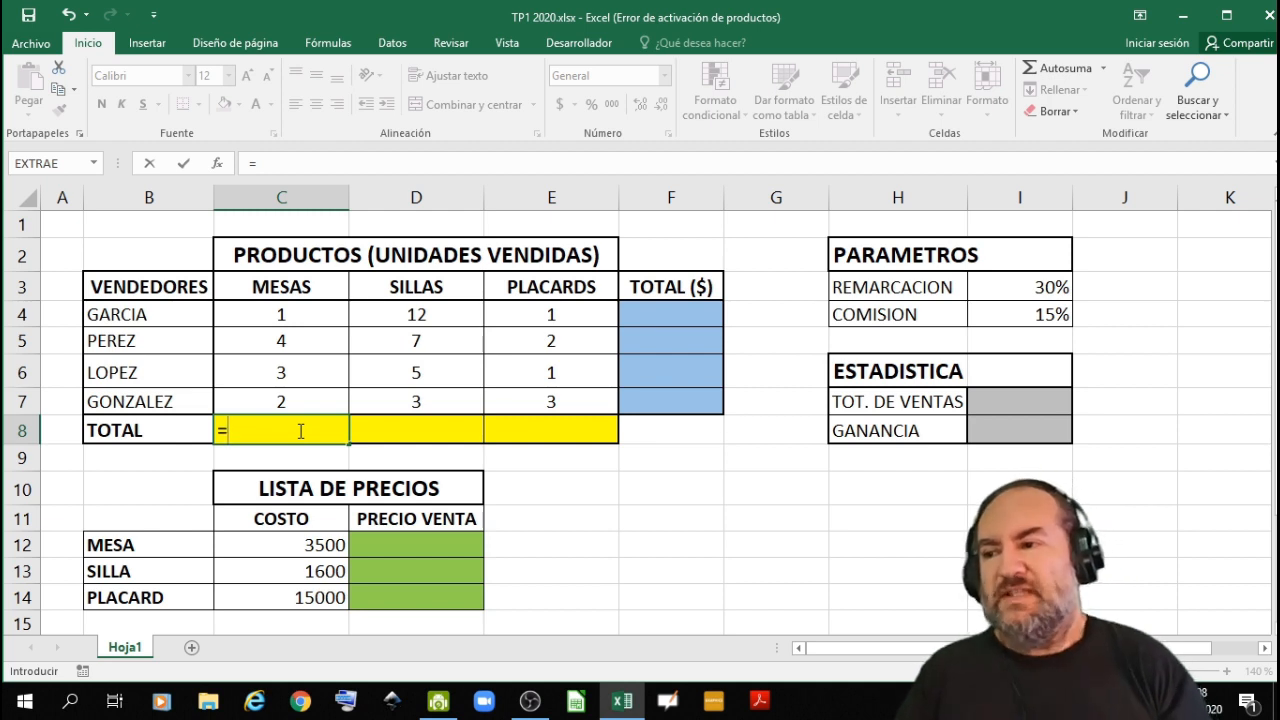
left_click(310, 312)
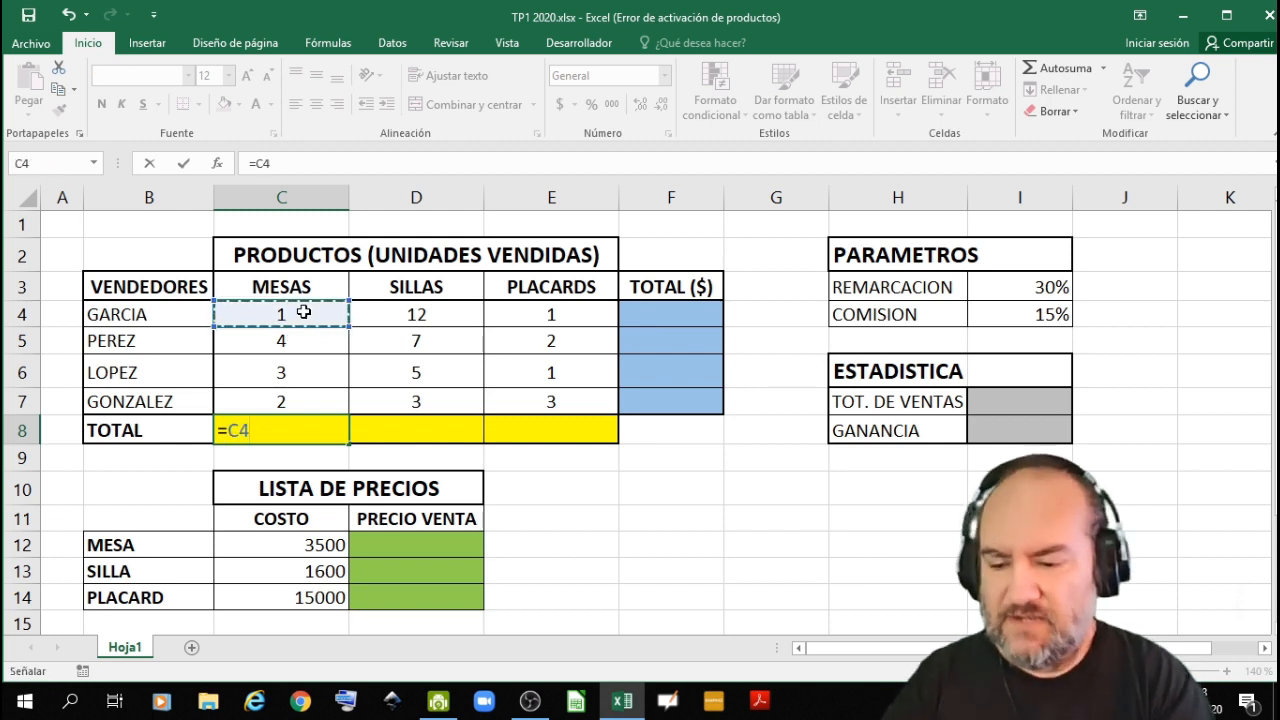
type("+")
left_click(298, 345)
type("+")
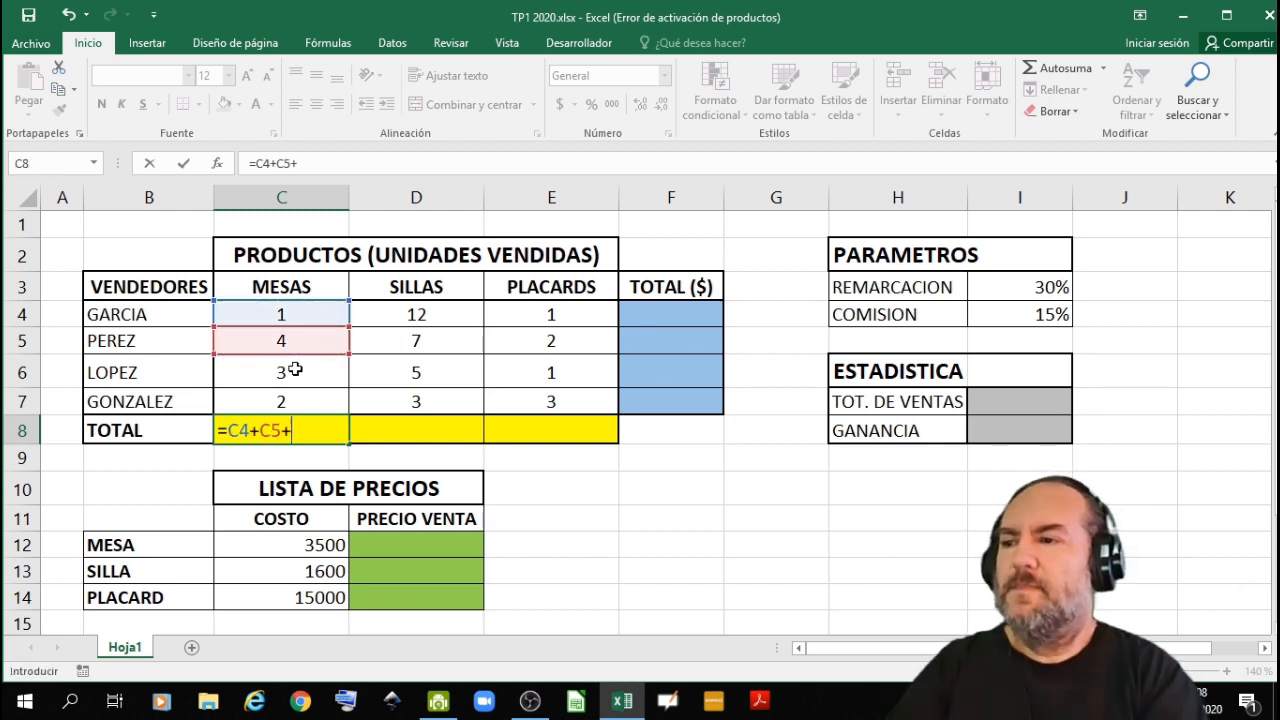
left_click(295, 370)
type("+")
left_click(295, 399)
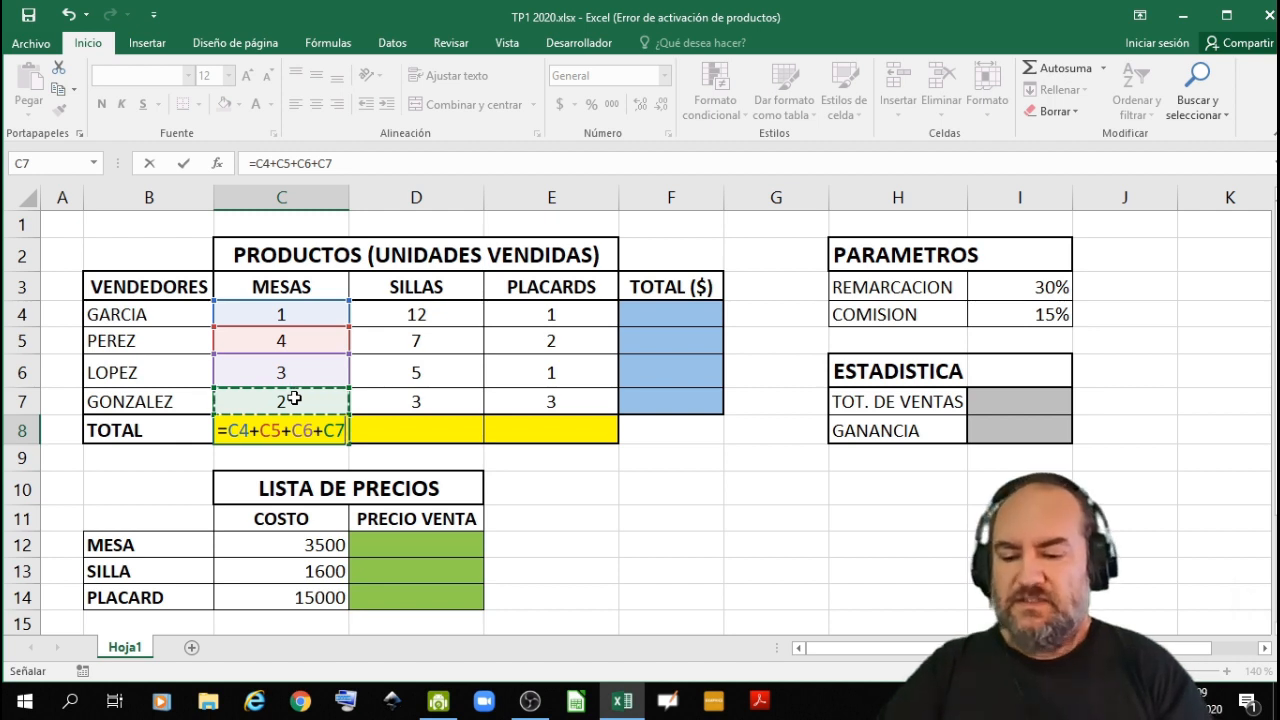
key("Return")
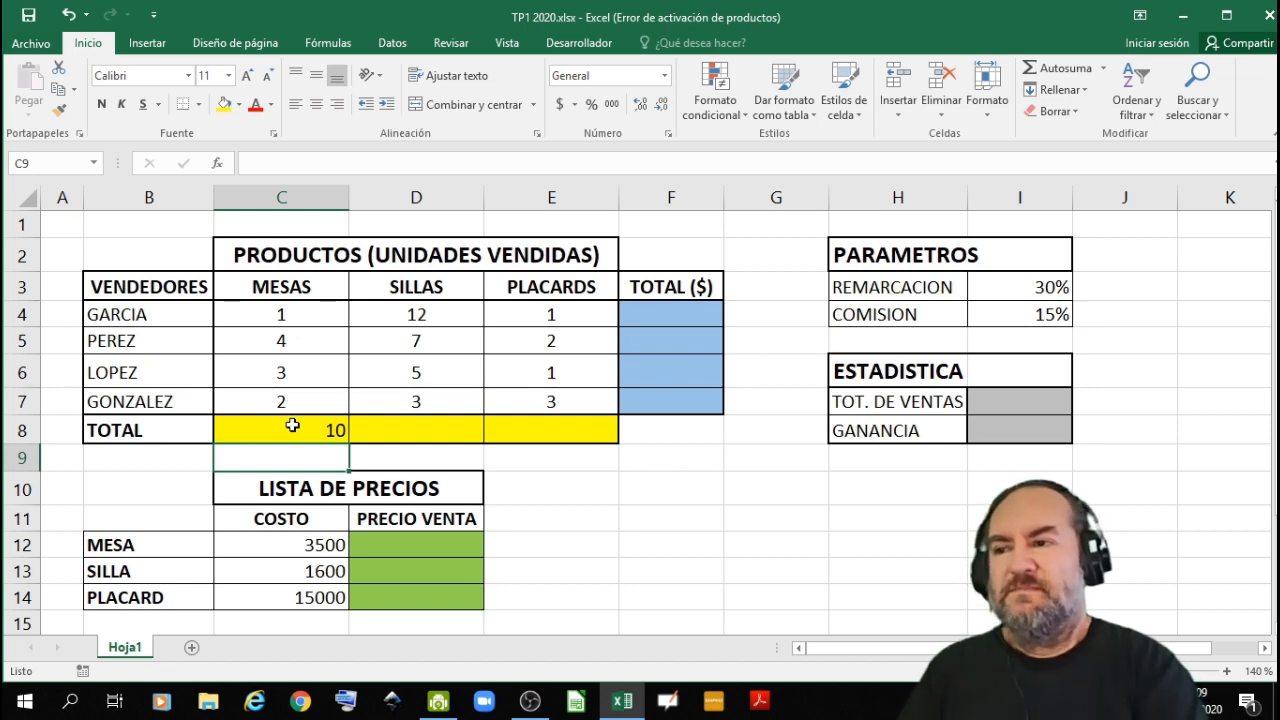
- Fill the C8 total formula across to E8 and check the cell references copied into D8 and E8
left_click(292, 426)
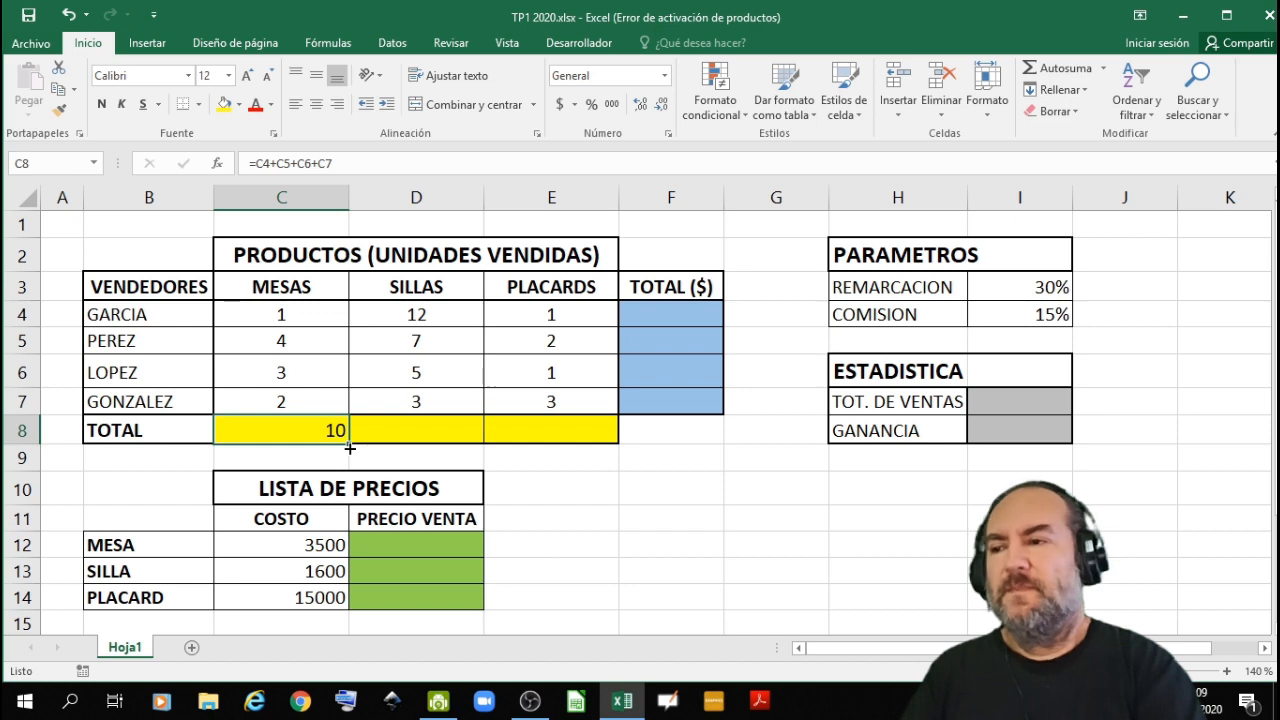
left_click_drag(348, 450, 554, 448)
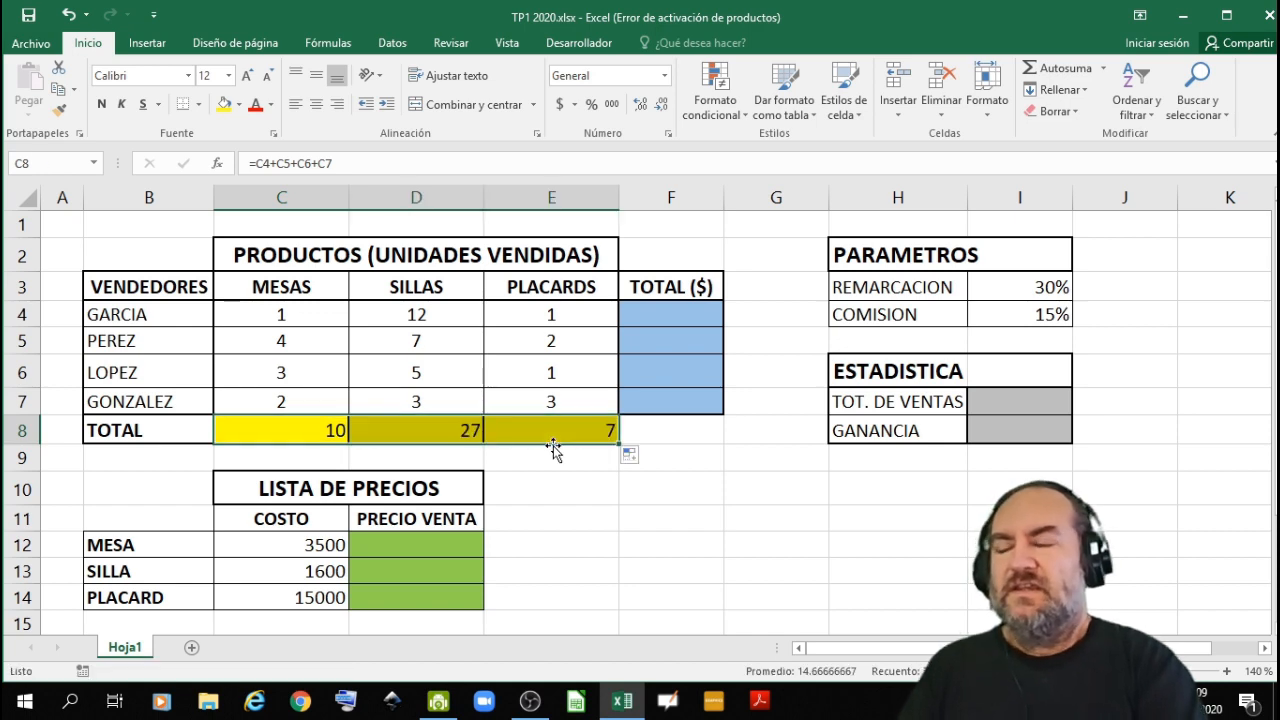
left_click(437, 428)
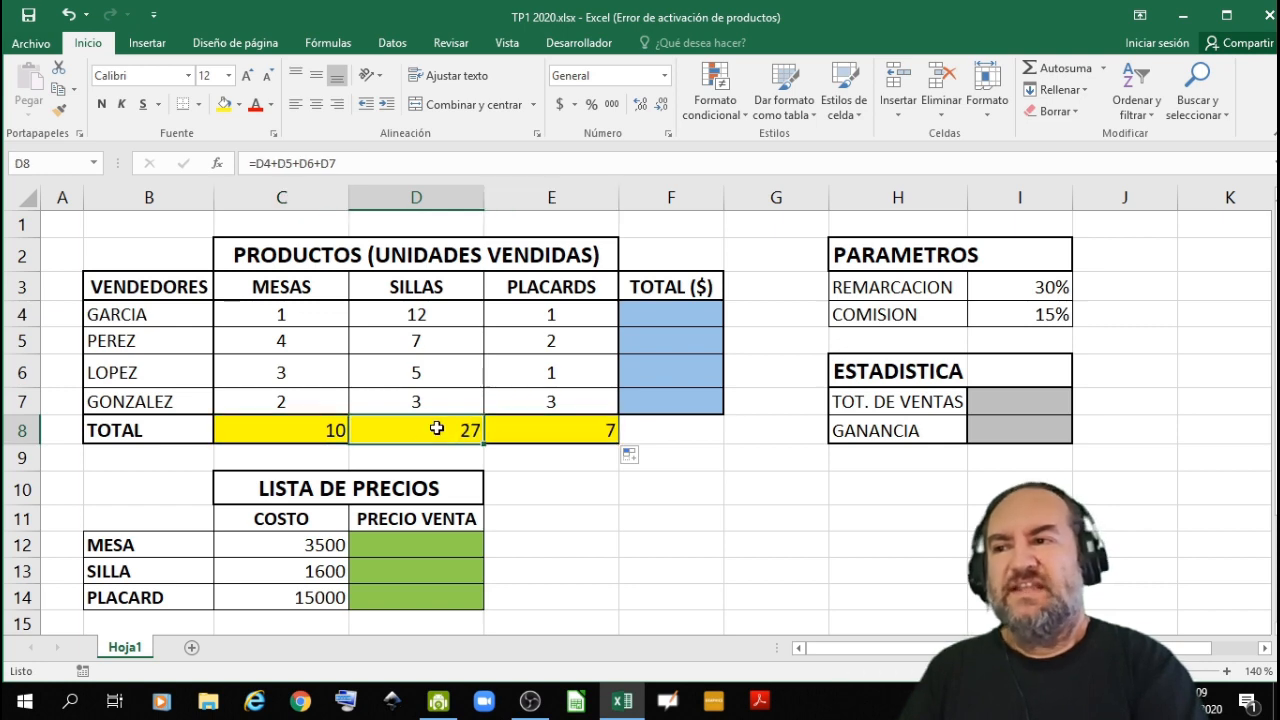
double_click(437, 428)
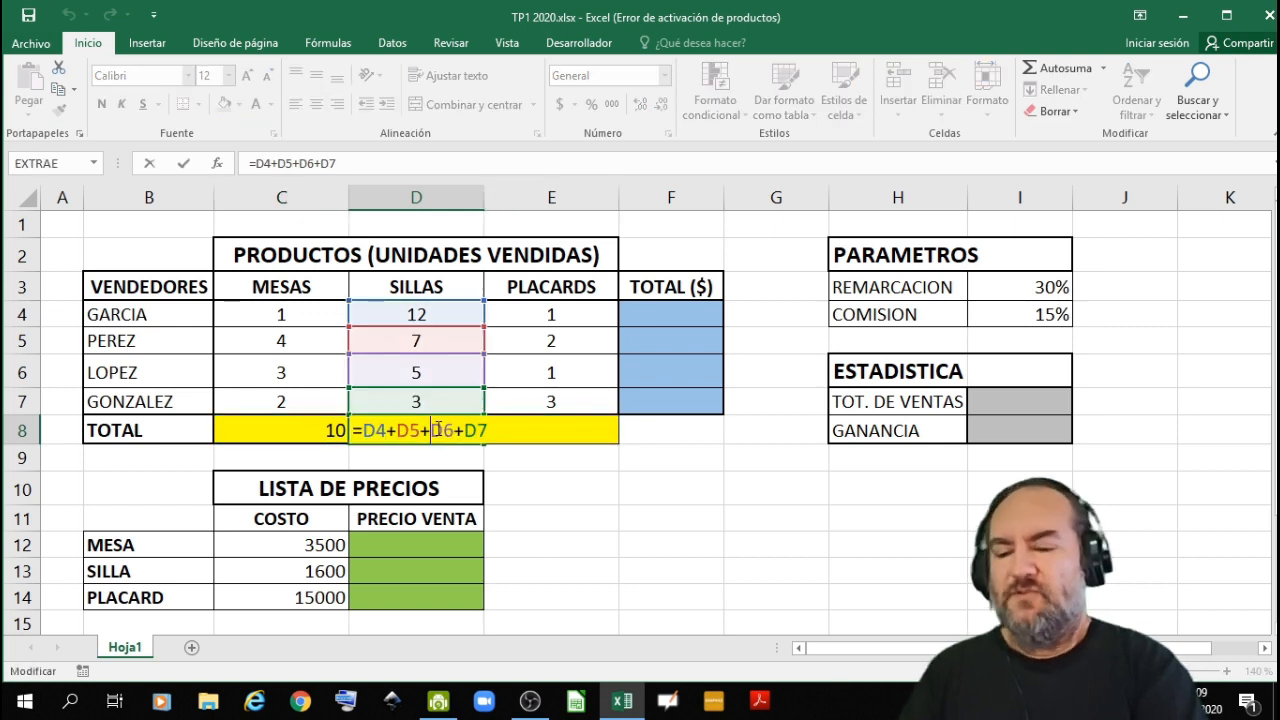
key("Return")
left_click(514, 428)
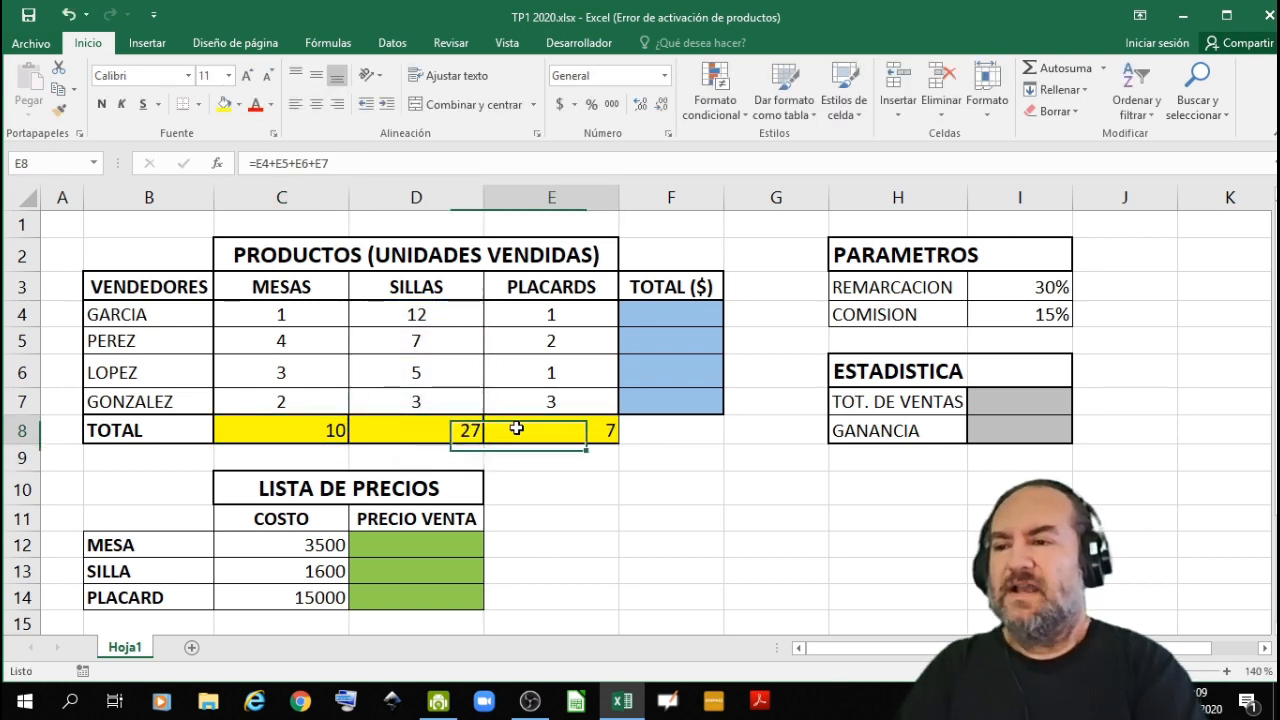
double_click(516, 428)
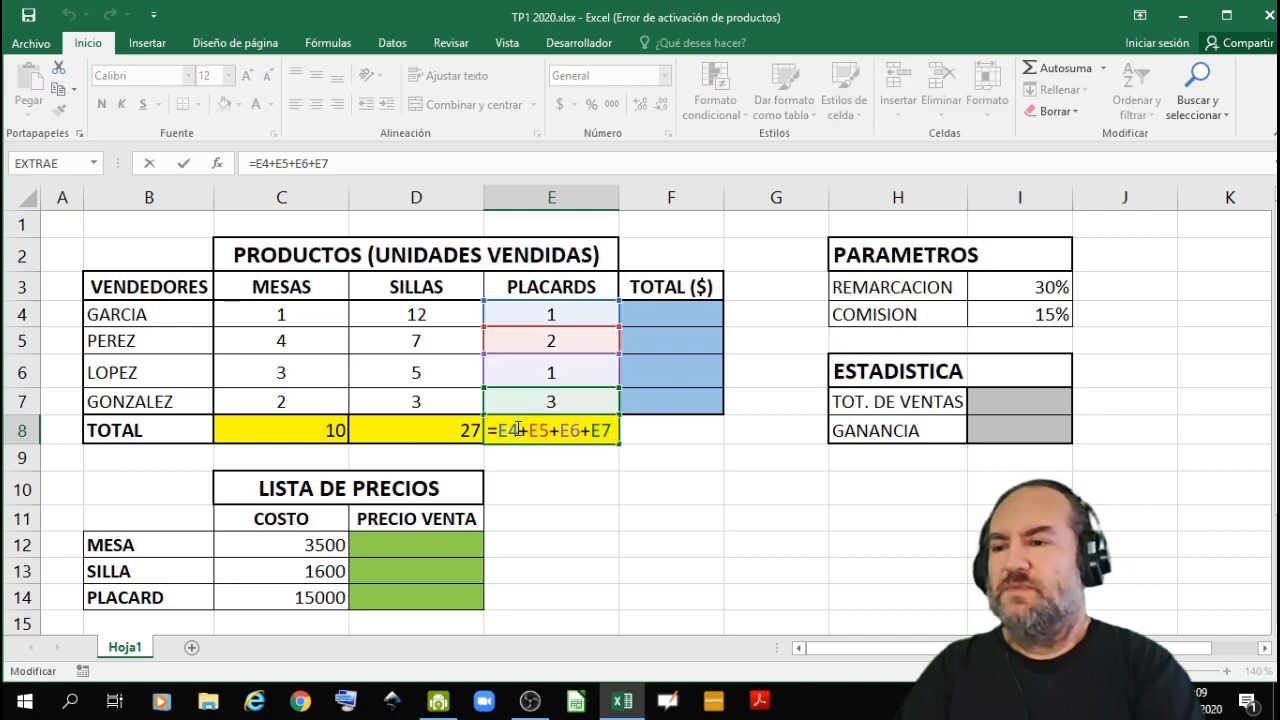
key("Return")
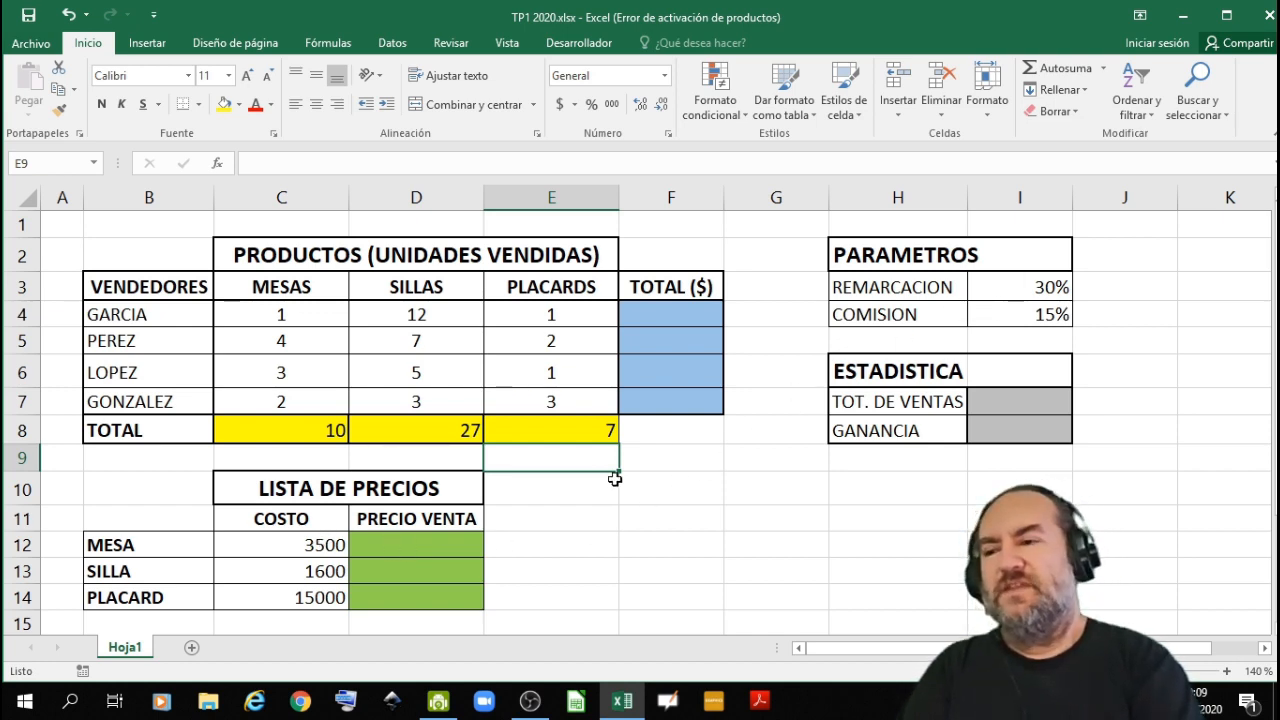
- Calculate the MESA selling price in D12 with the formula =C12+I3*C12
left_click(415, 547)
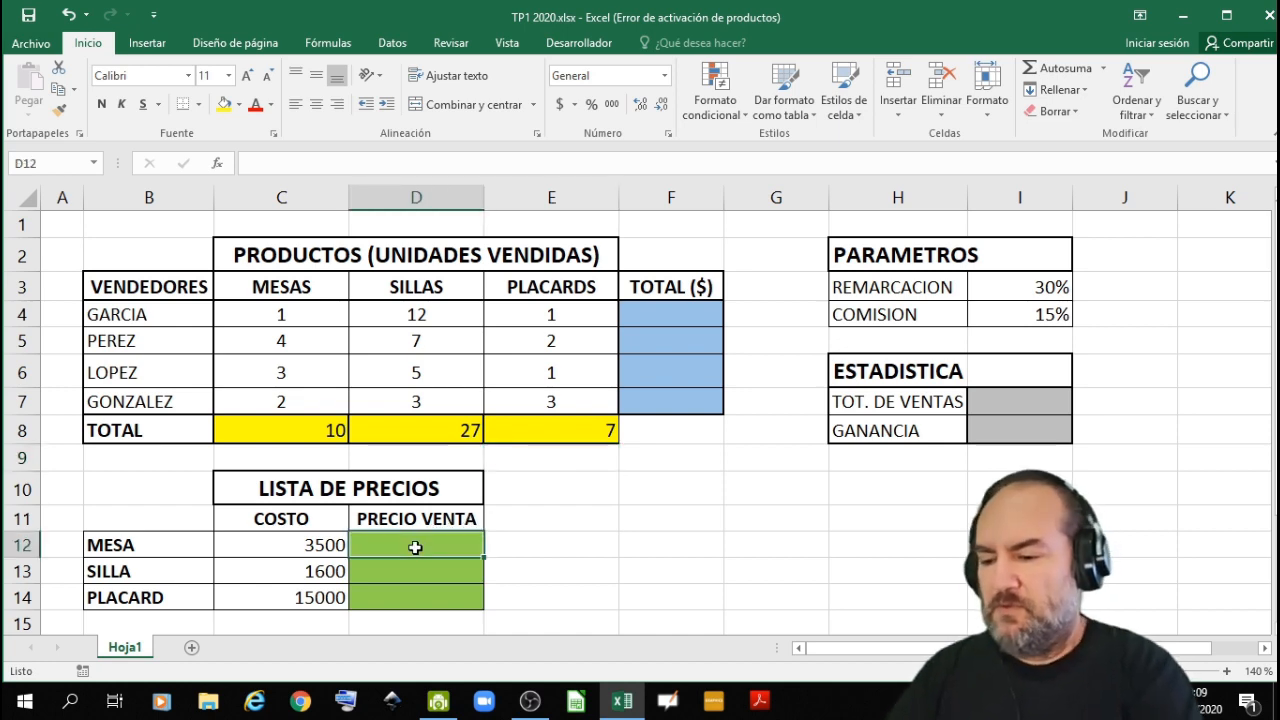
type("=")
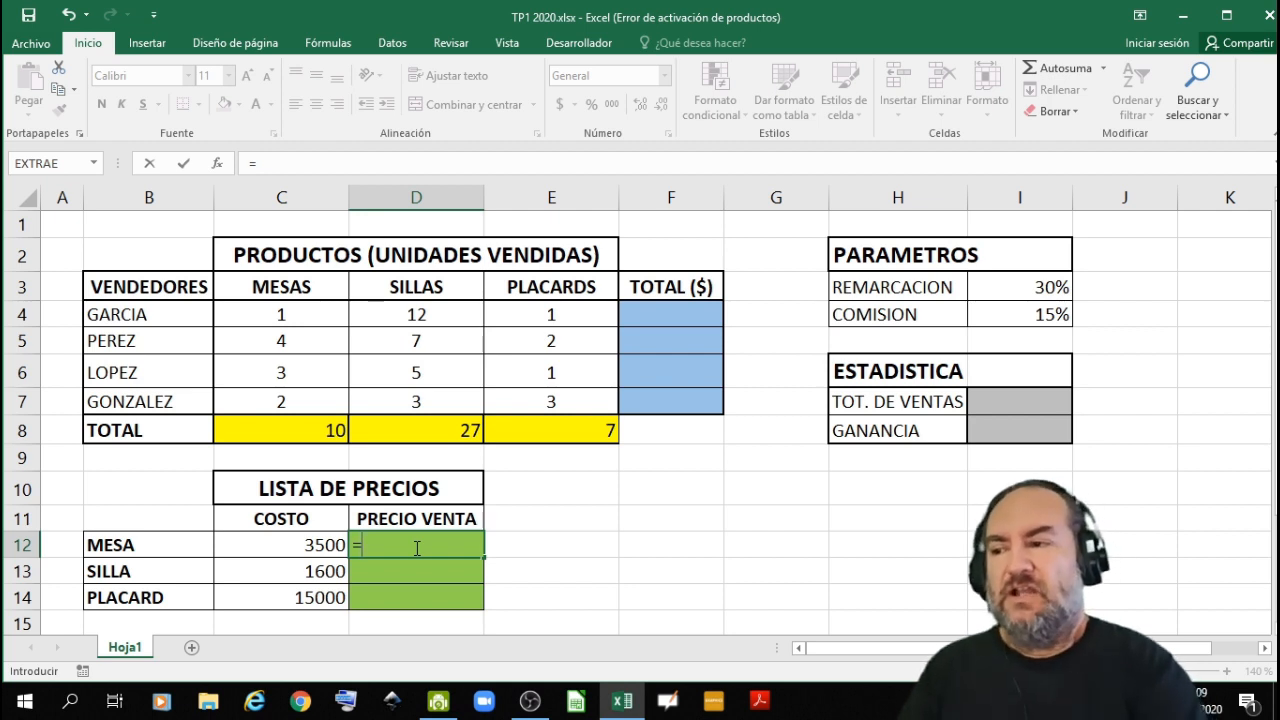
left_click(281, 547)
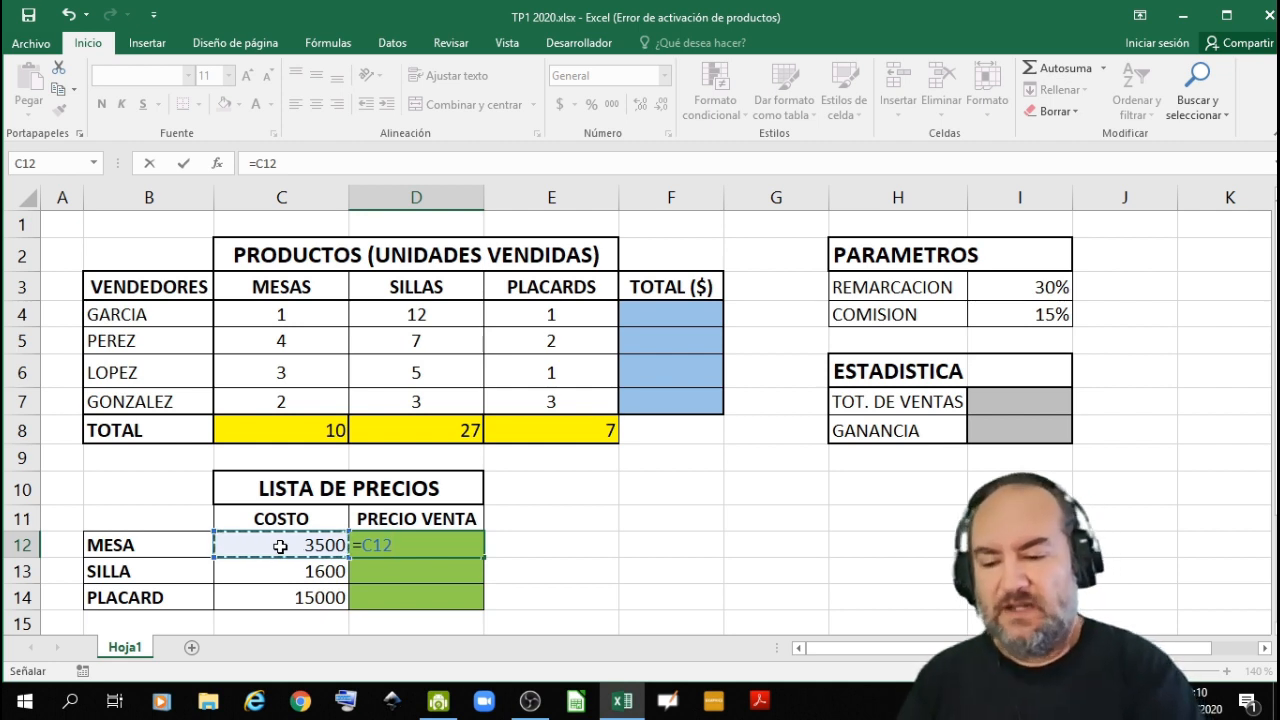
type("+")
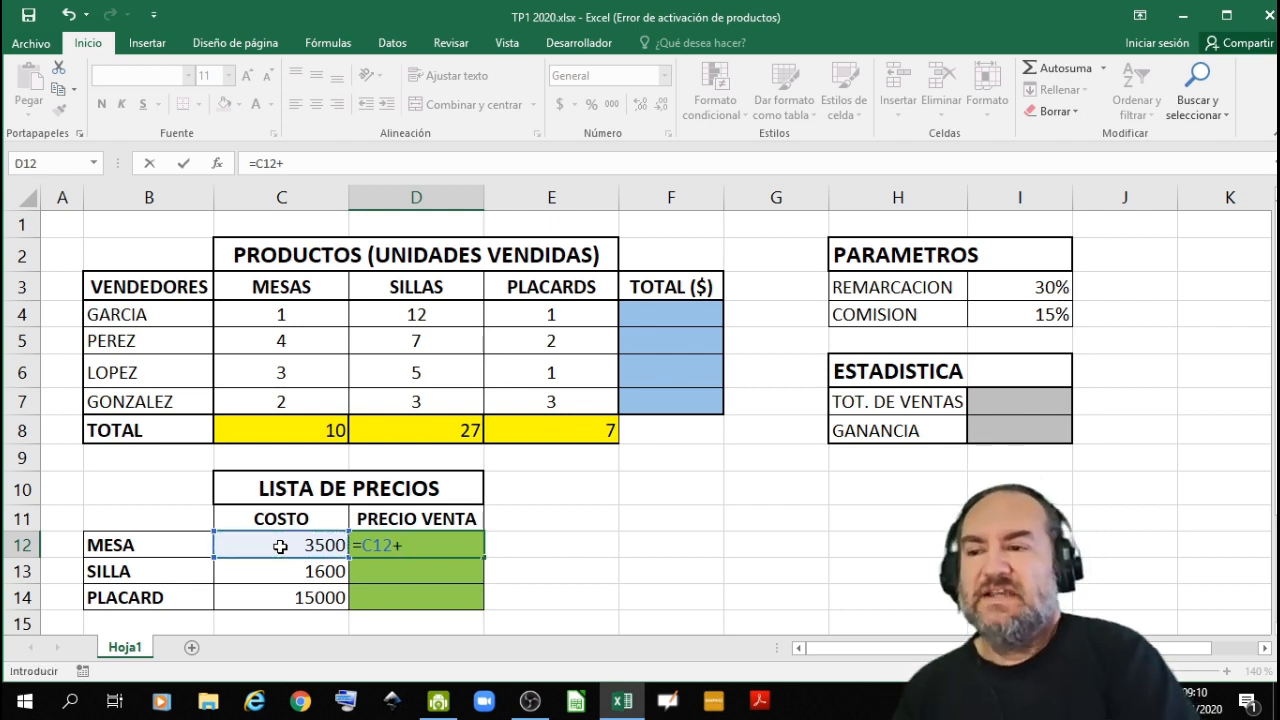
left_click(1006, 289)
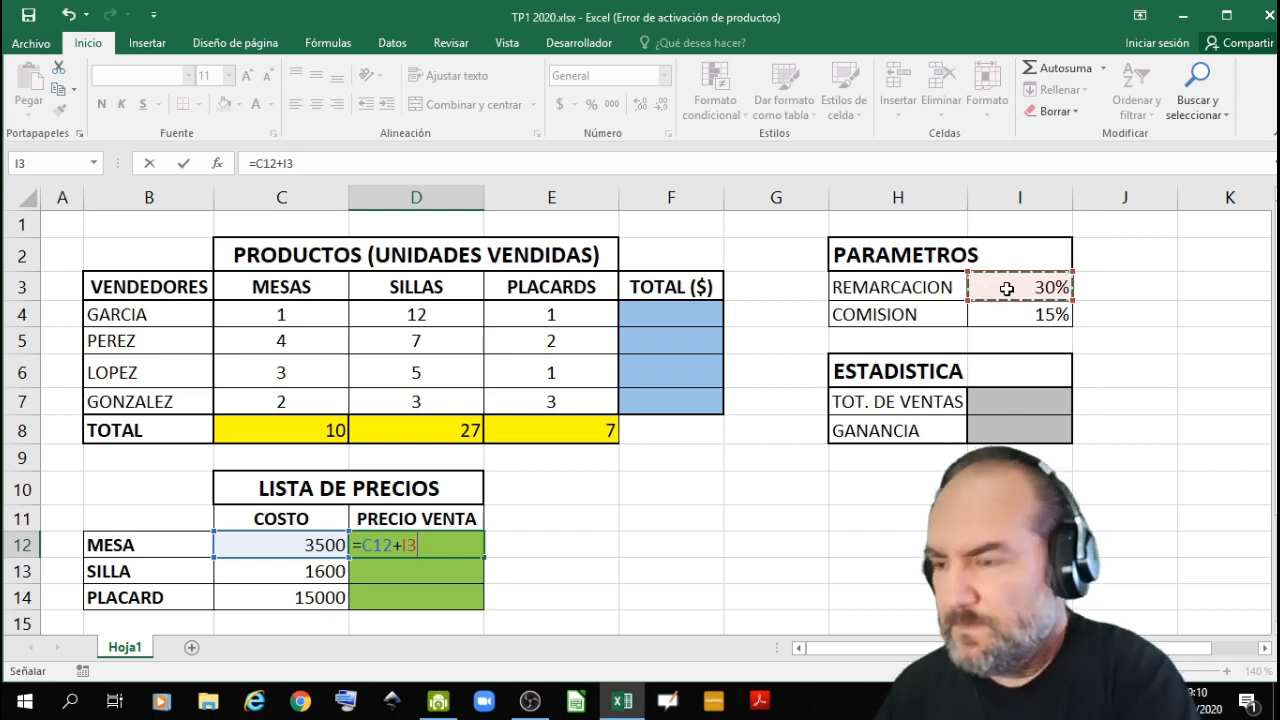
type("*")
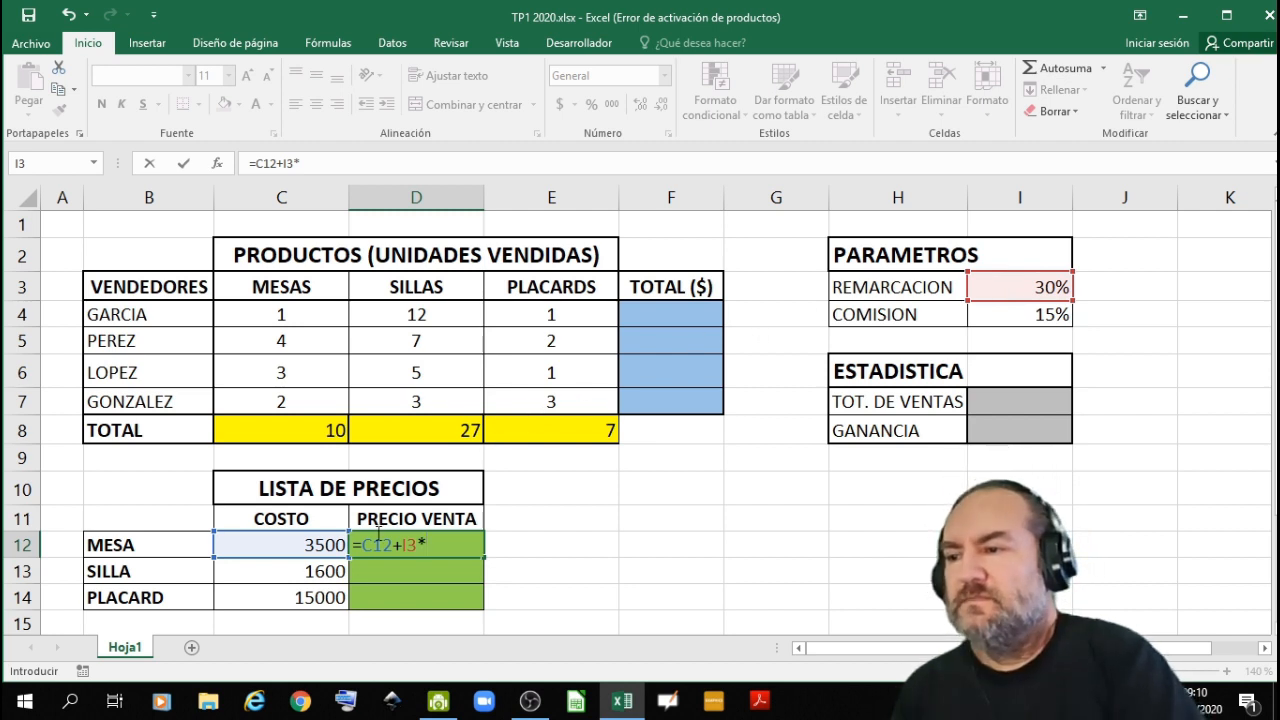
left_click(324, 540)
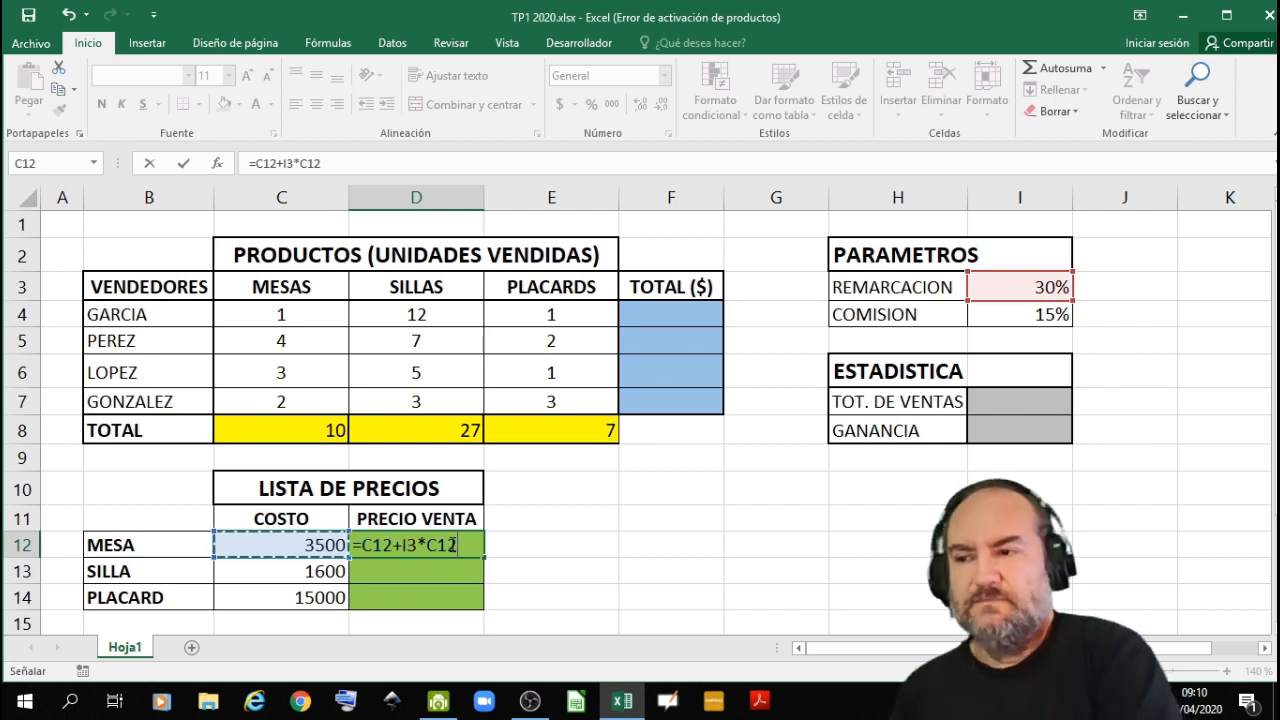
key("Return")
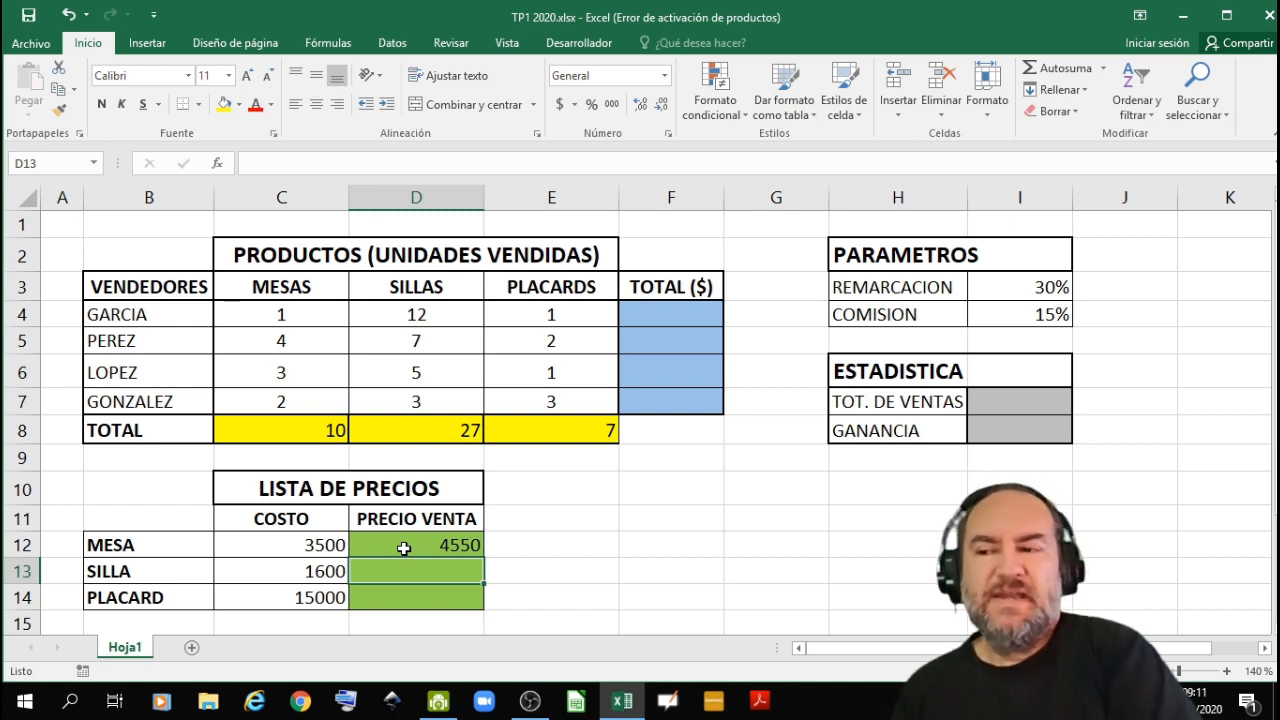
- Test the selling price formula with a MESA cost of 100 in C12, and undo that test value
left_click(313, 546)
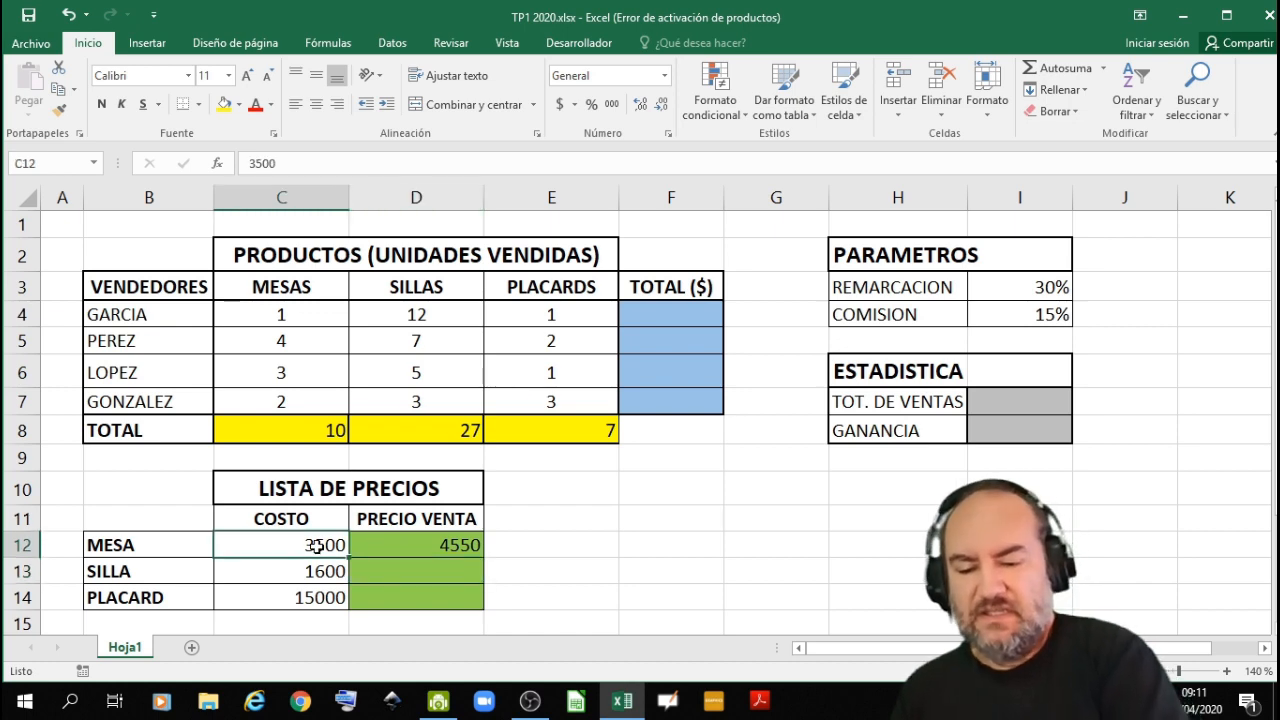
type("100")
key("Return")
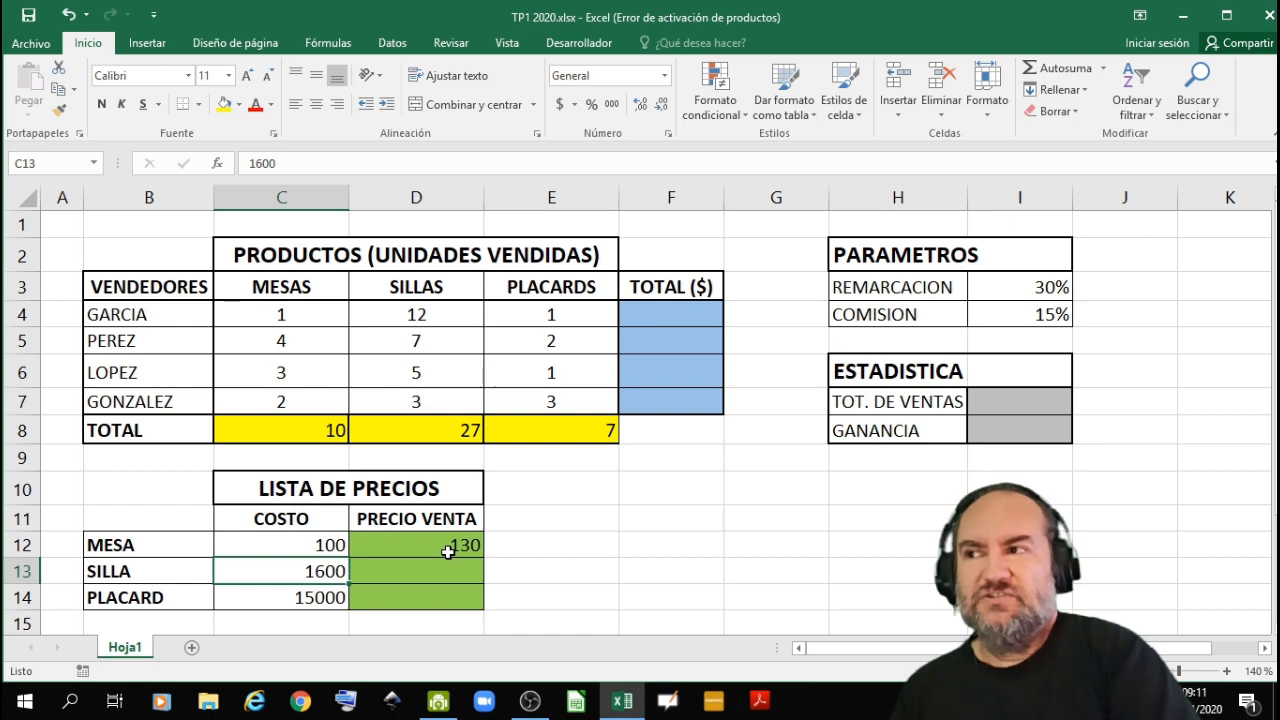
left_click(58, 26)
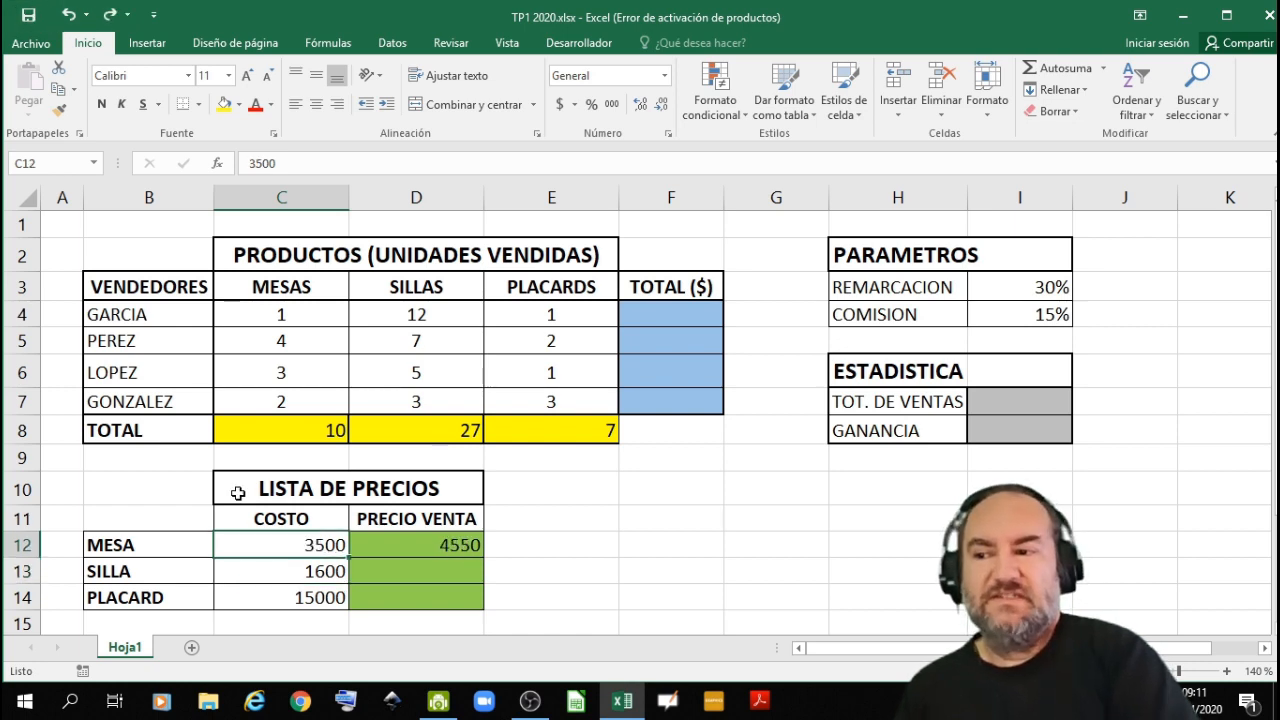
- Fill the D12 selling price formula down to D14 and inspect the cell references copied into D13 and D14
left_click(366, 545)
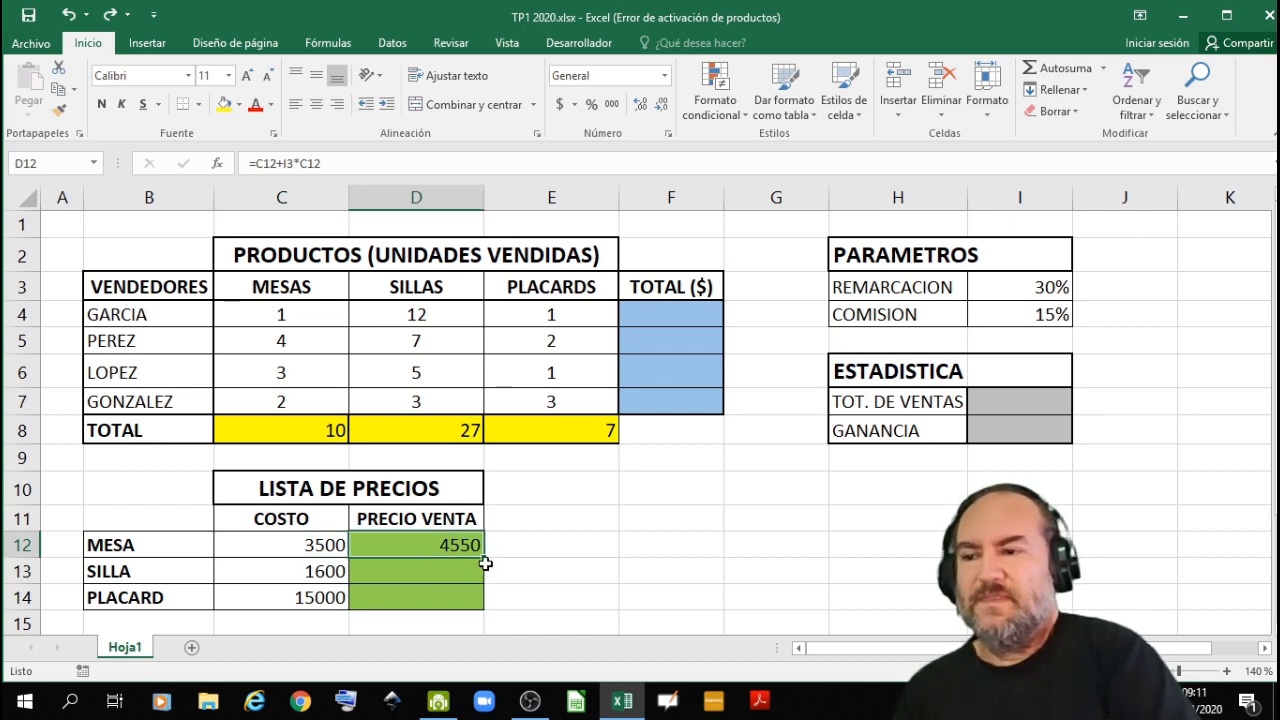
left_click_drag(486, 560, 487, 609)
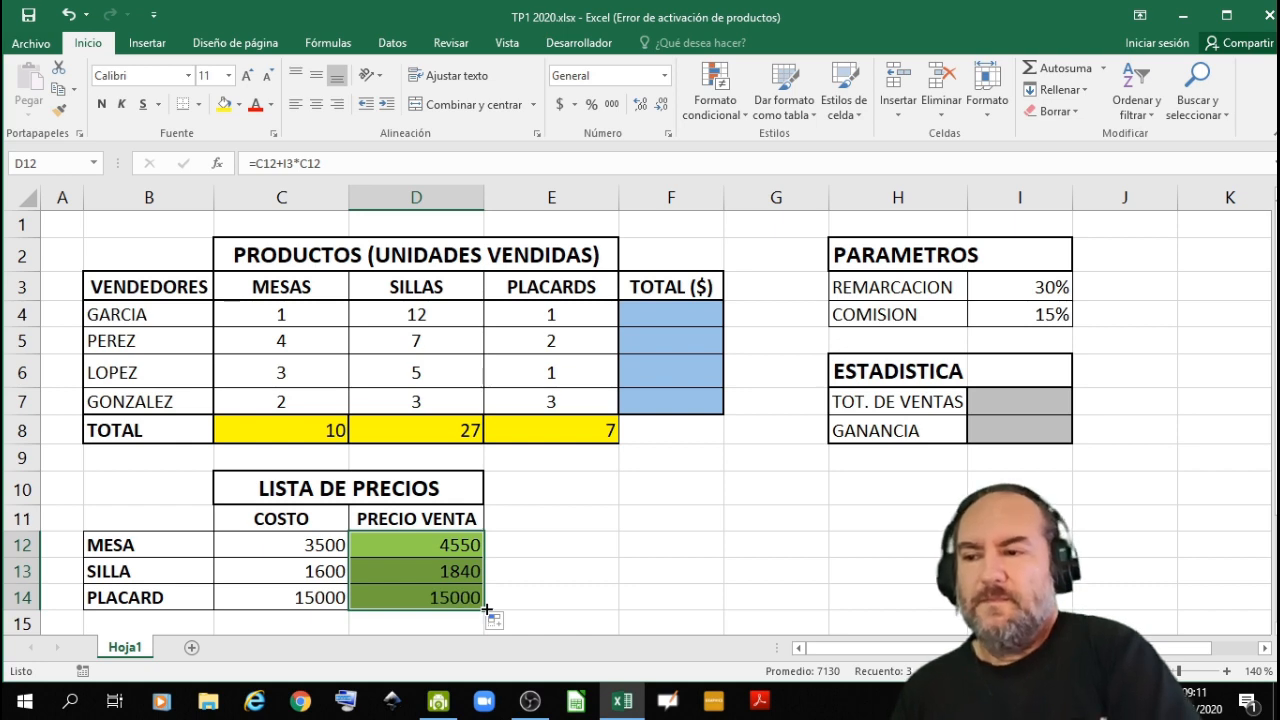
left_click(452, 571)
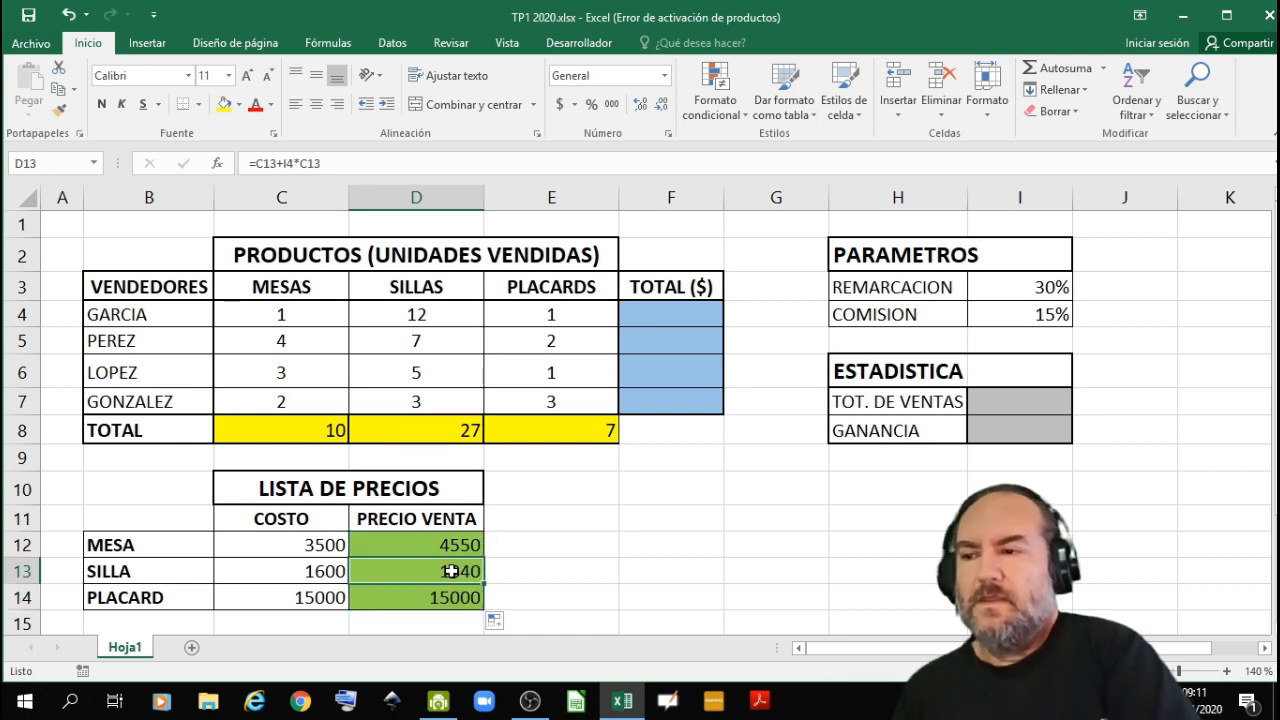
double_click(452, 571)
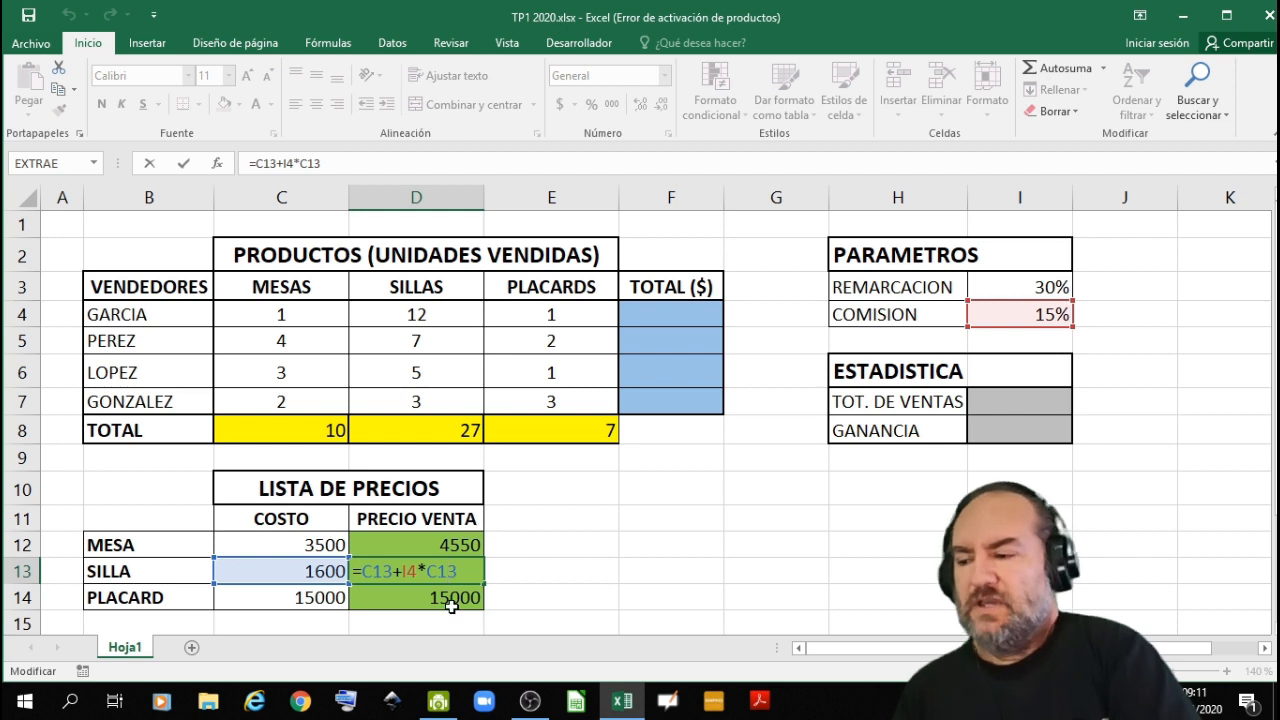
key("Return")
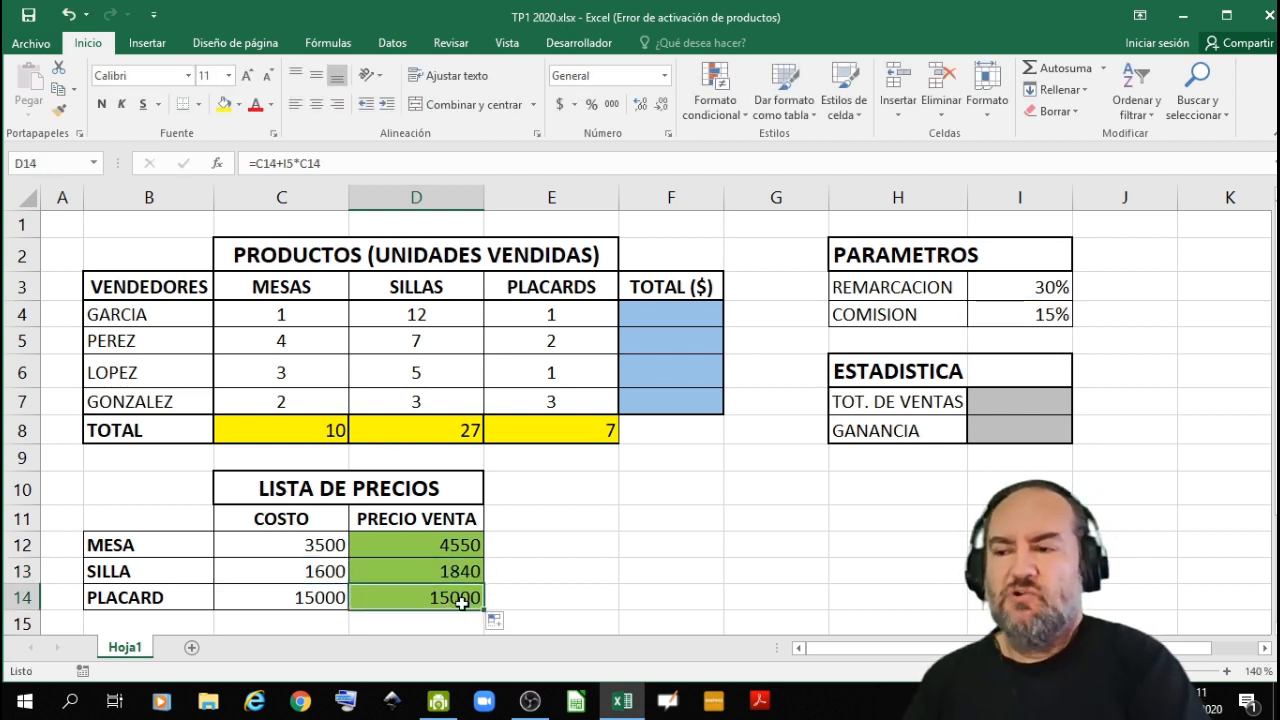
double_click(409, 567)
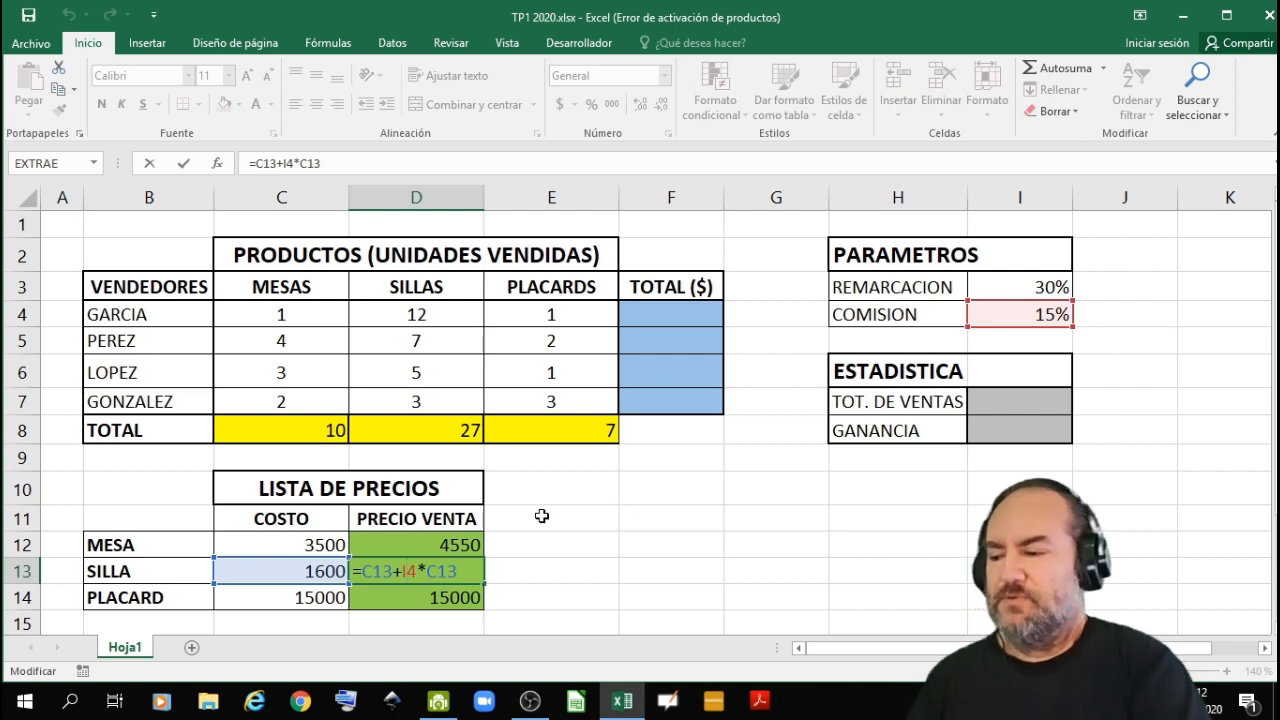
key("ctrl+Return")
double_click(441, 597)
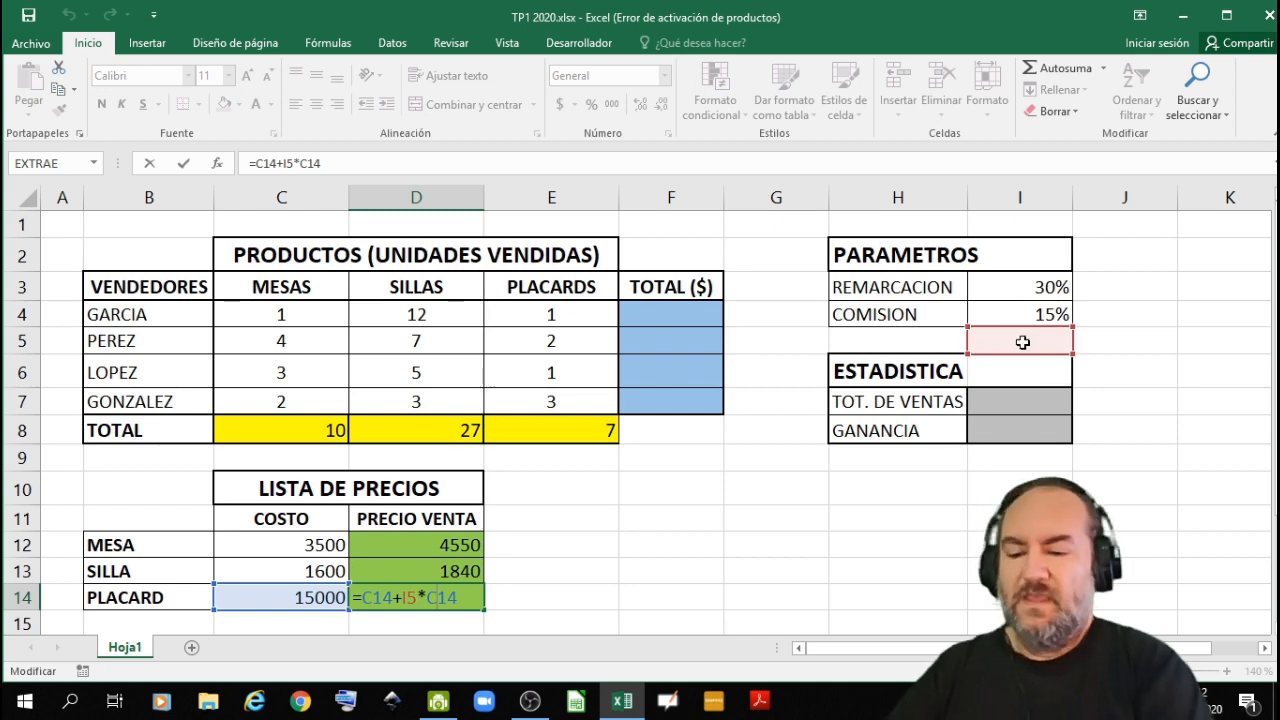
key("Return")
- Make the markup reference absolute in the D12 formula, =C12+$I$3*C12, and fill it down to D14
left_click(436, 518)
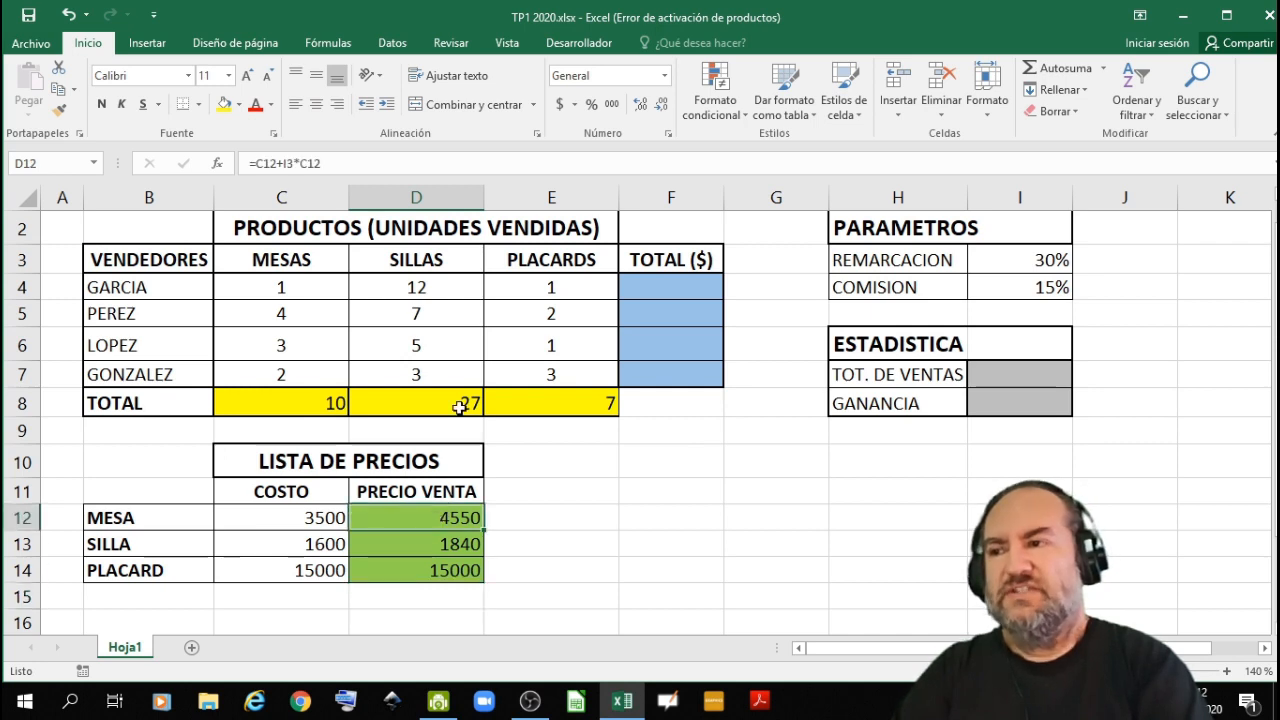
left_click(282, 164)
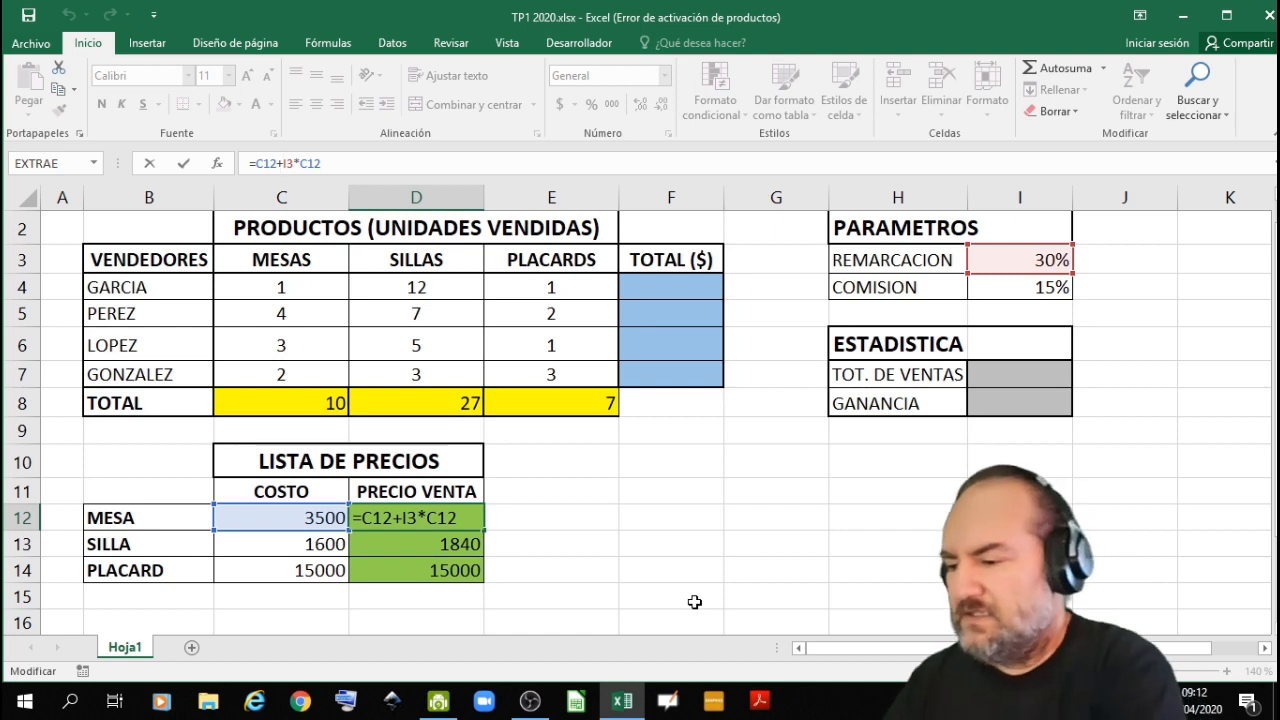
type("$")
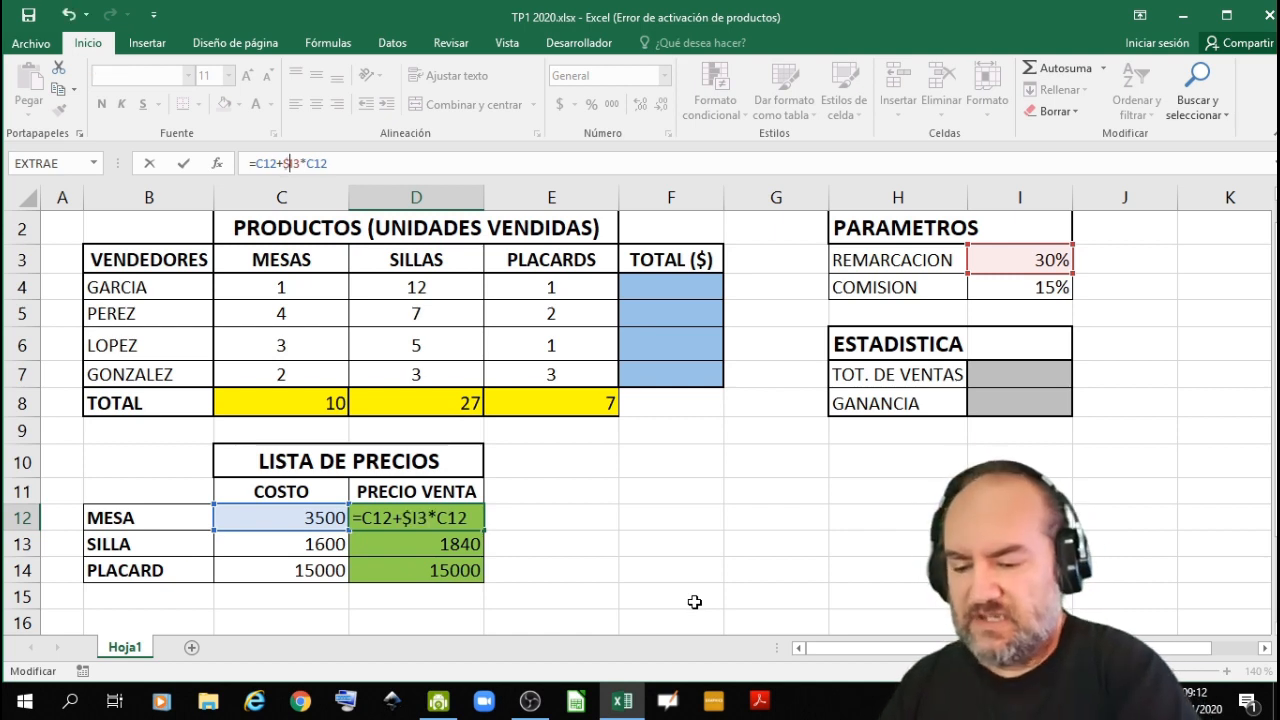
key("Right")
type("$")
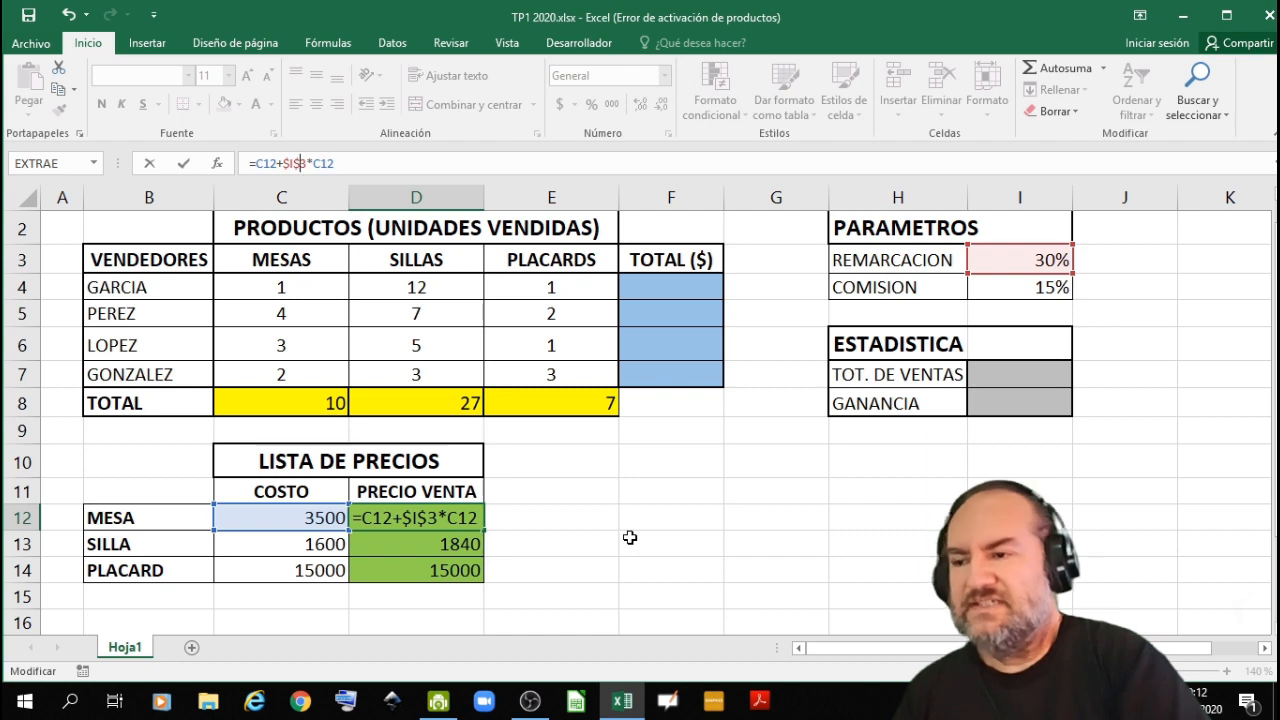
key("Return")
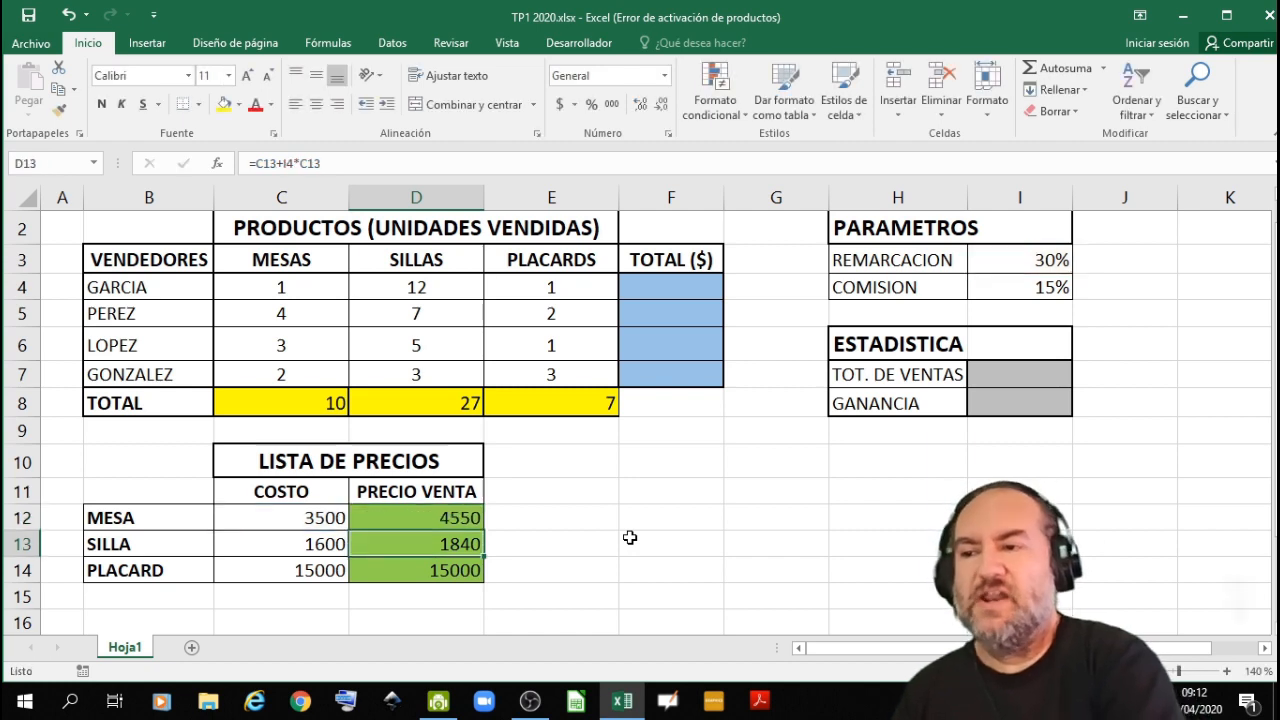
left_click(418, 513)
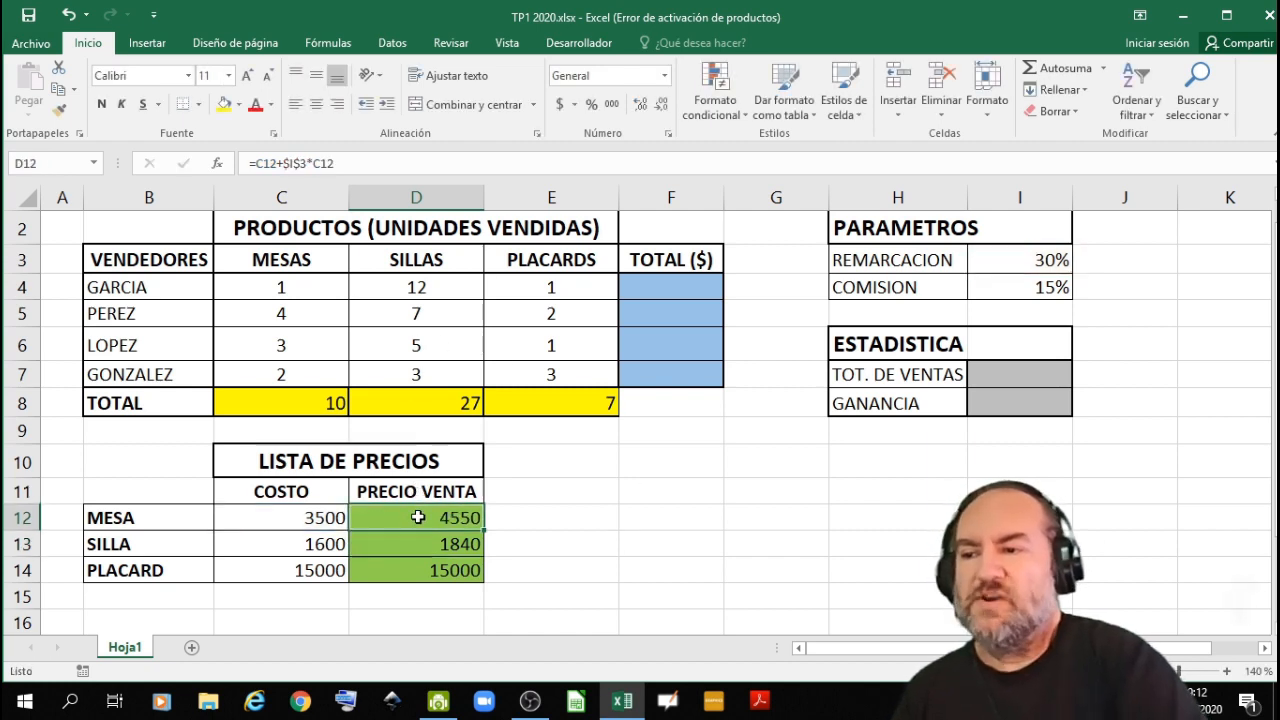
left_click_drag(485, 530, 490, 593)
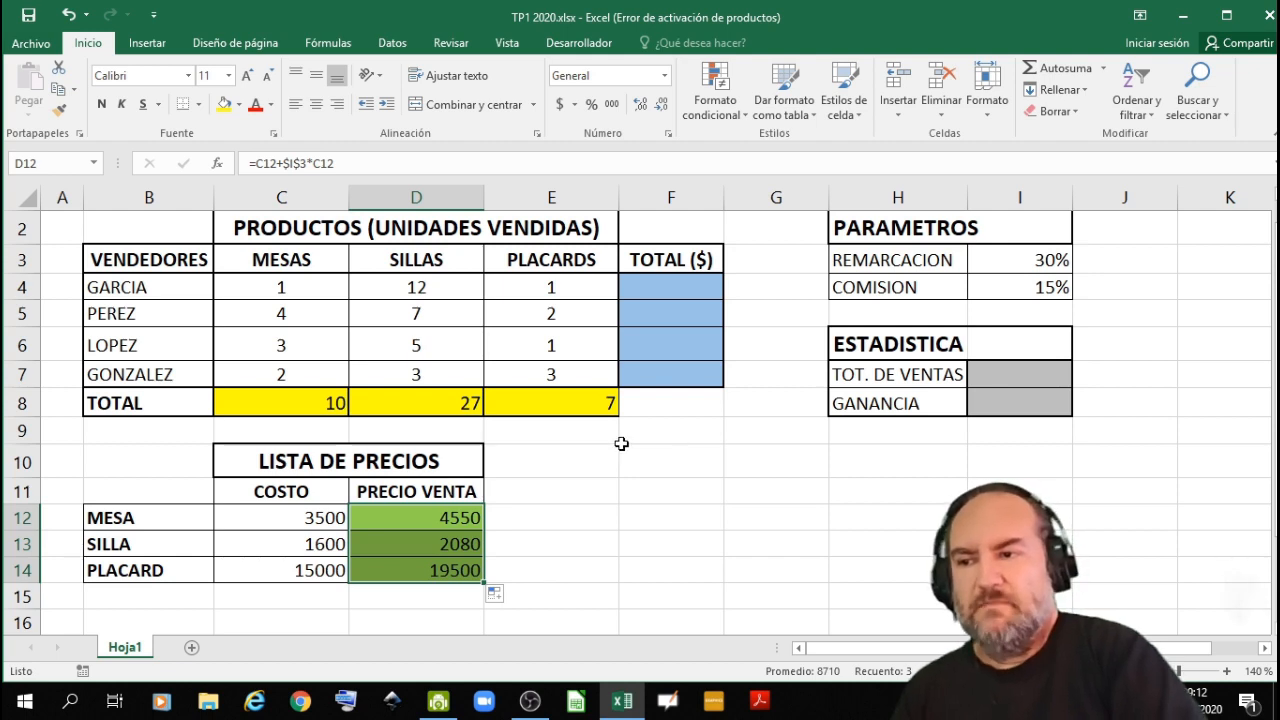
- Start the first seller's total formula in F4 with =C4*$D$12, using an absolute reference to the MESA selling price
scroll(620, 443, "up", 1)
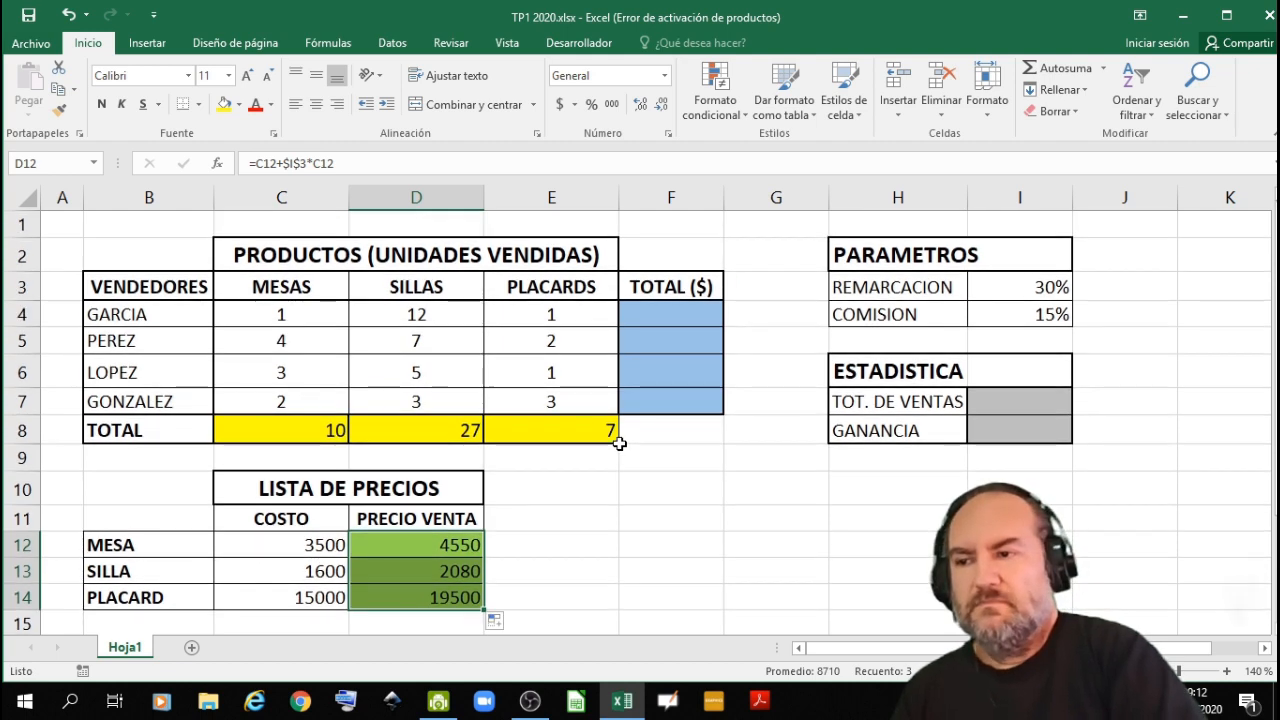
left_click(665, 317)
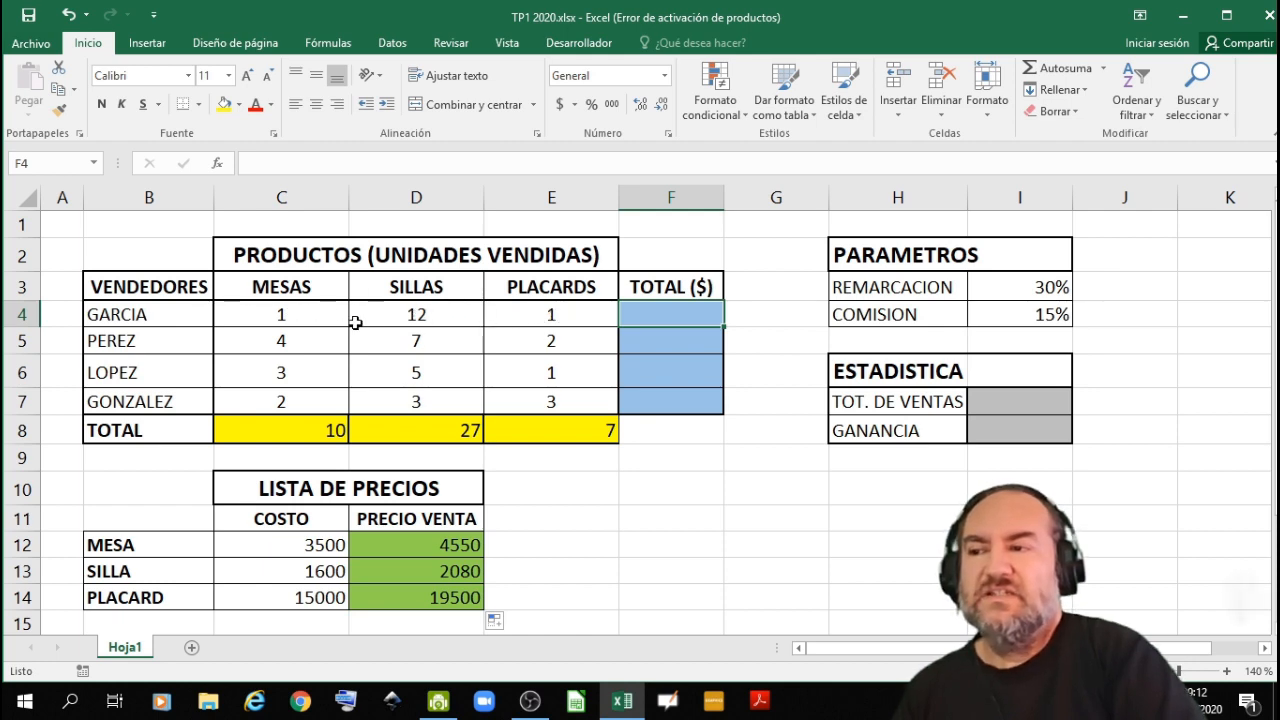
double_click(668, 315)
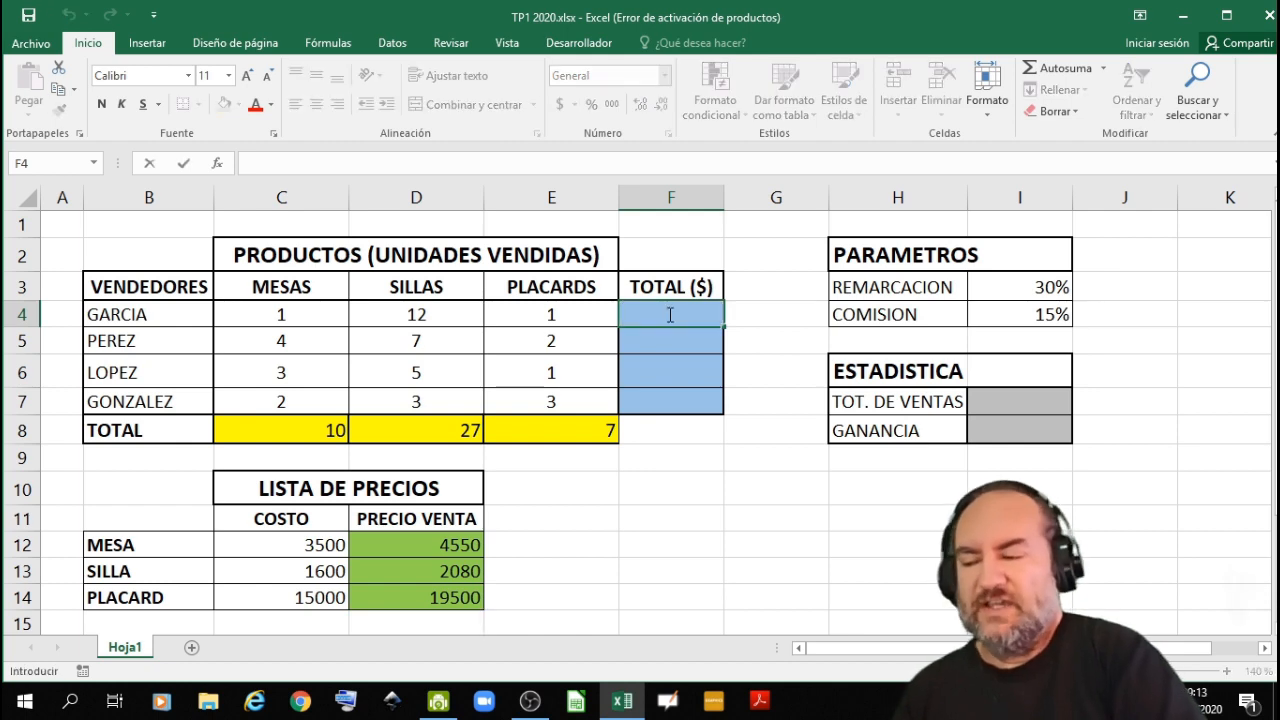
type("=")
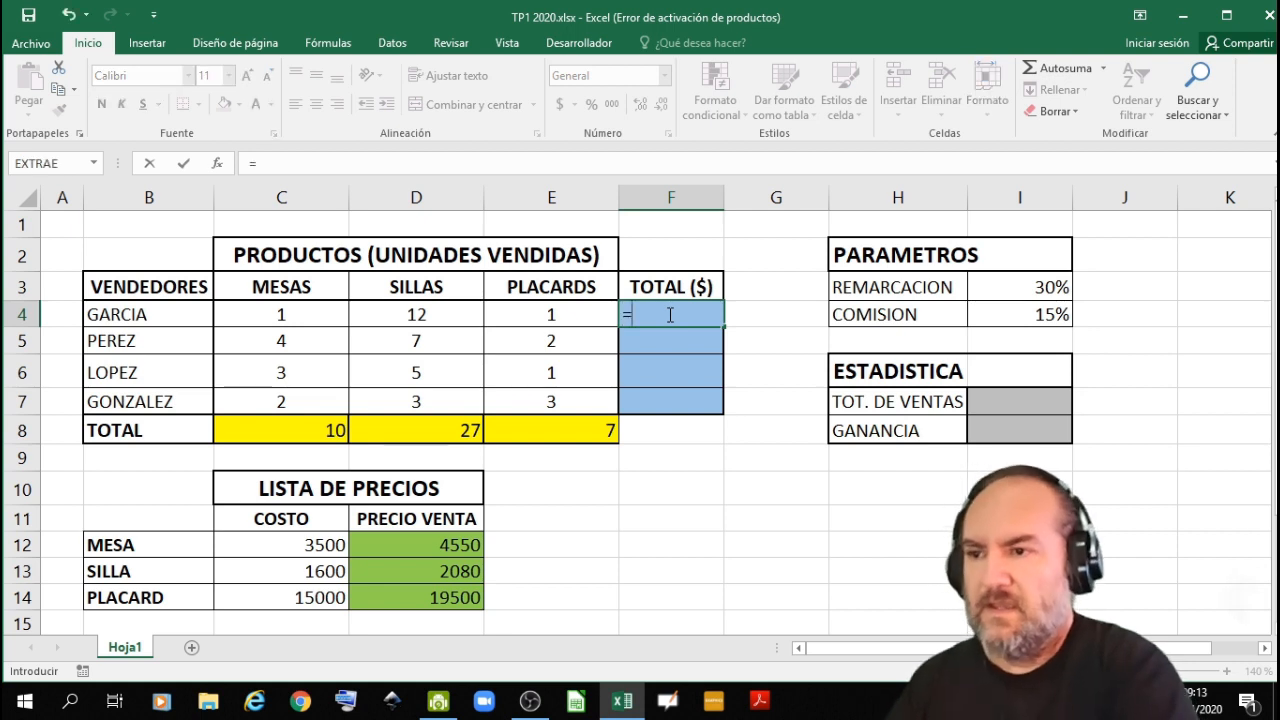
left_click(287, 314)
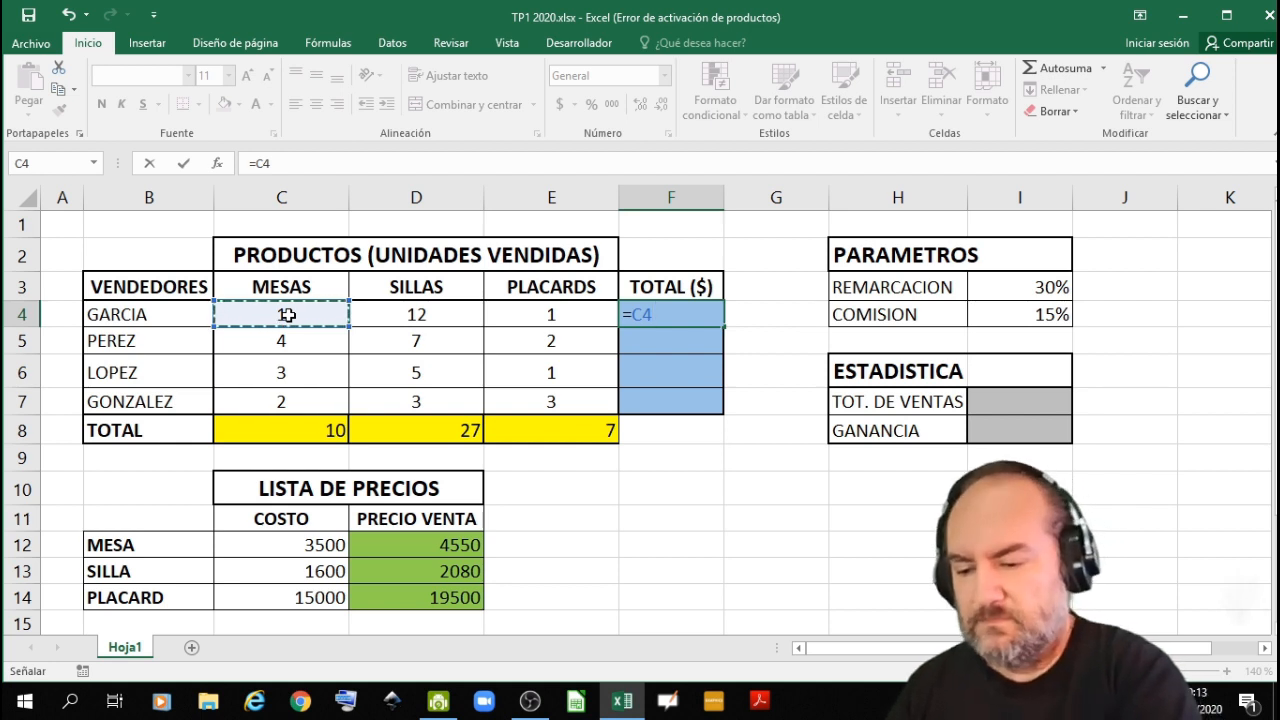
type("*")
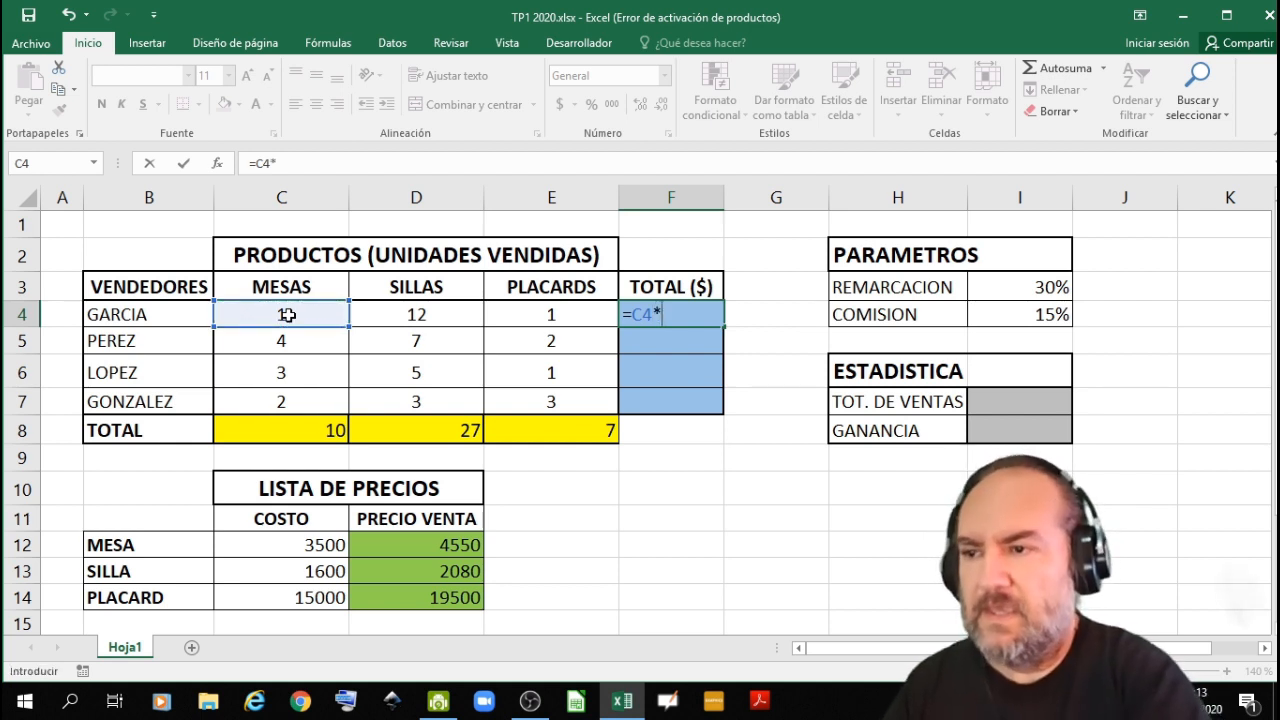
left_click(429, 547)
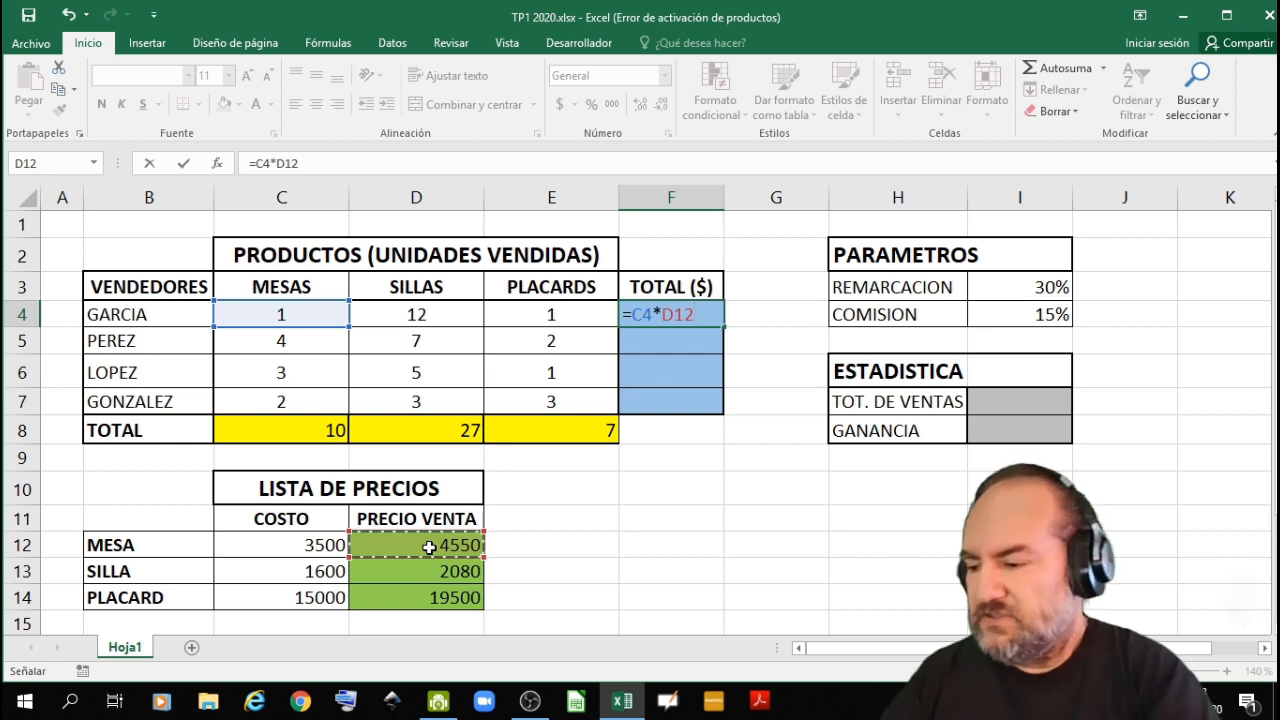
key("F4")
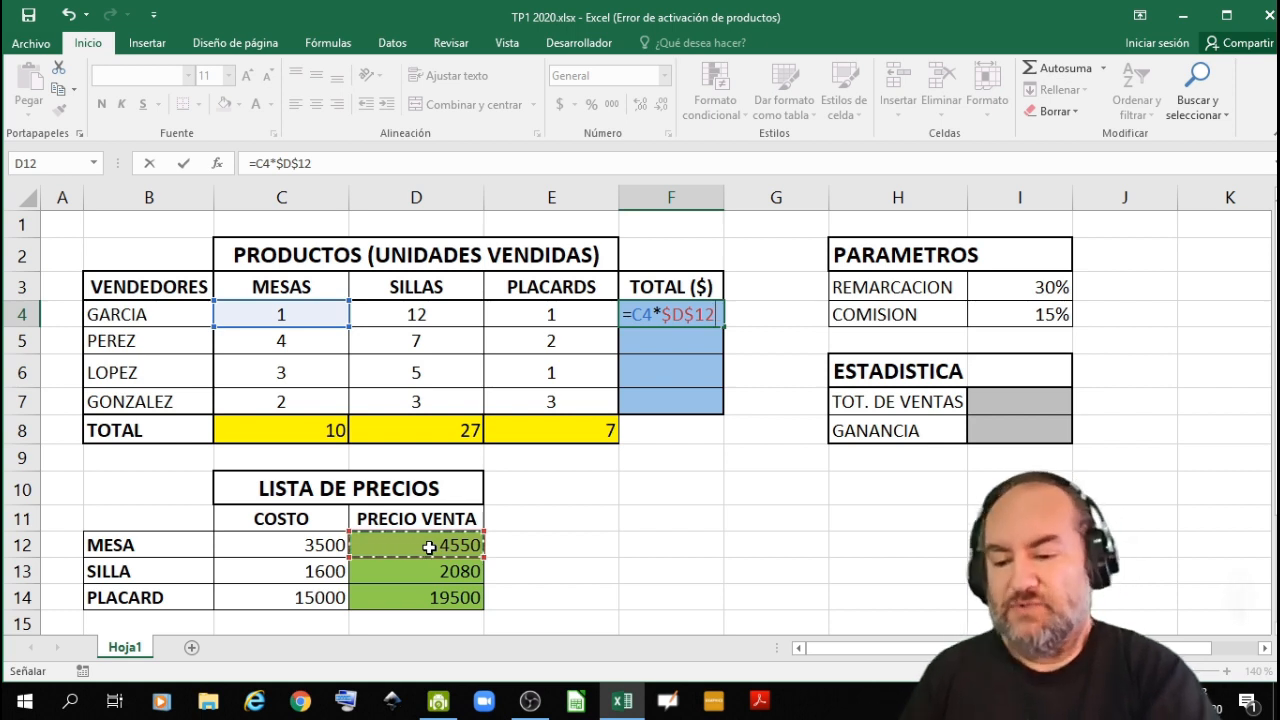
- Extend the F4 formula with the SILLAS term +D4+$D$13, keeping the SILLA selling price reference absolute
type("+")
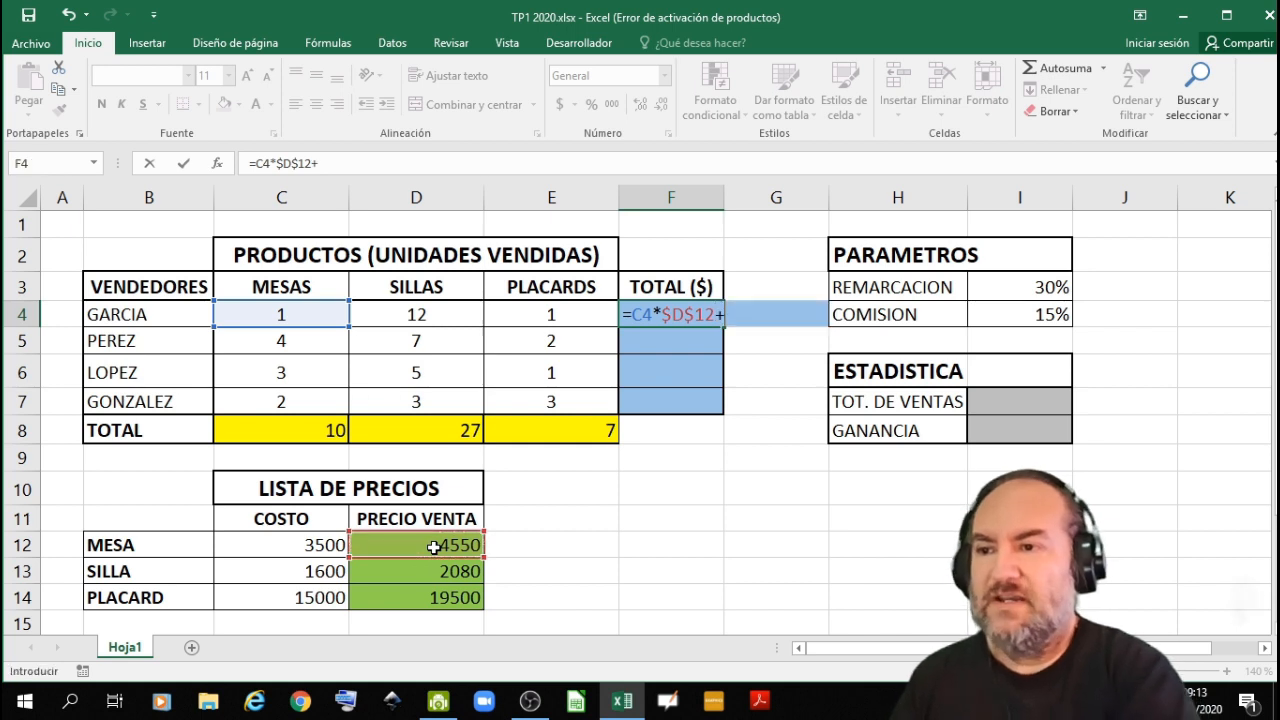
left_click(428, 317)
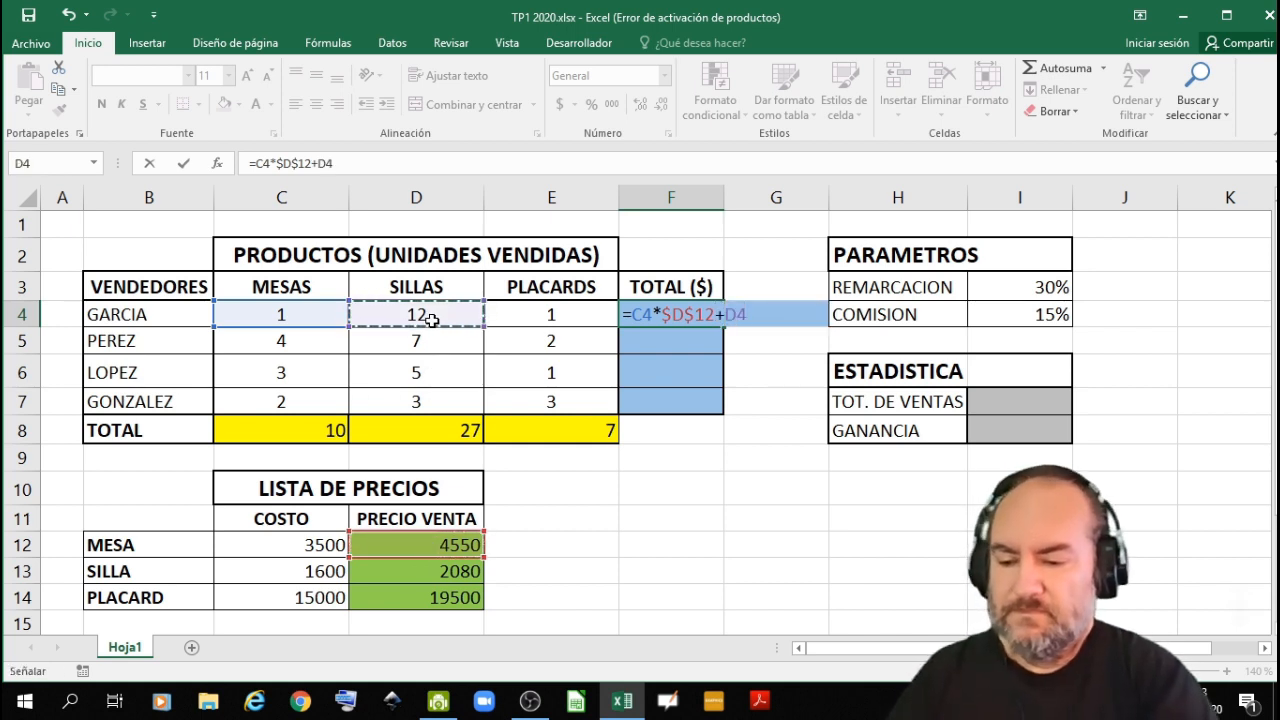
type("+")
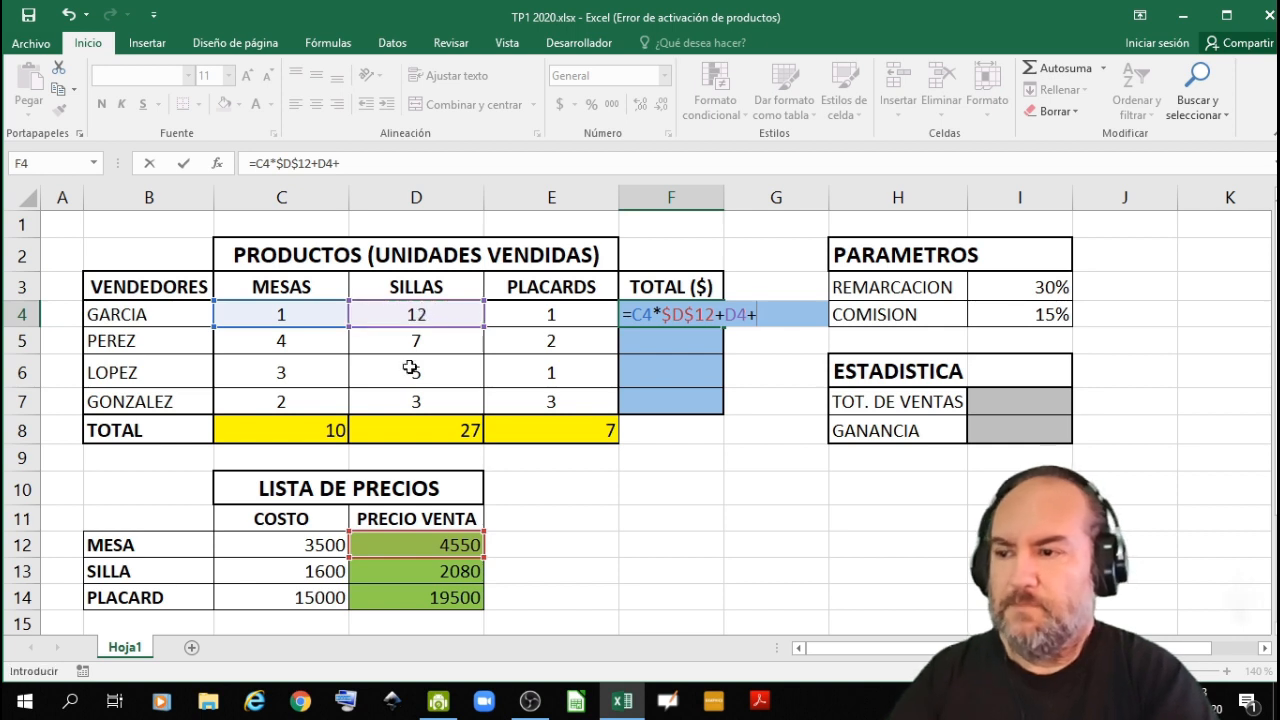
left_click(413, 573)
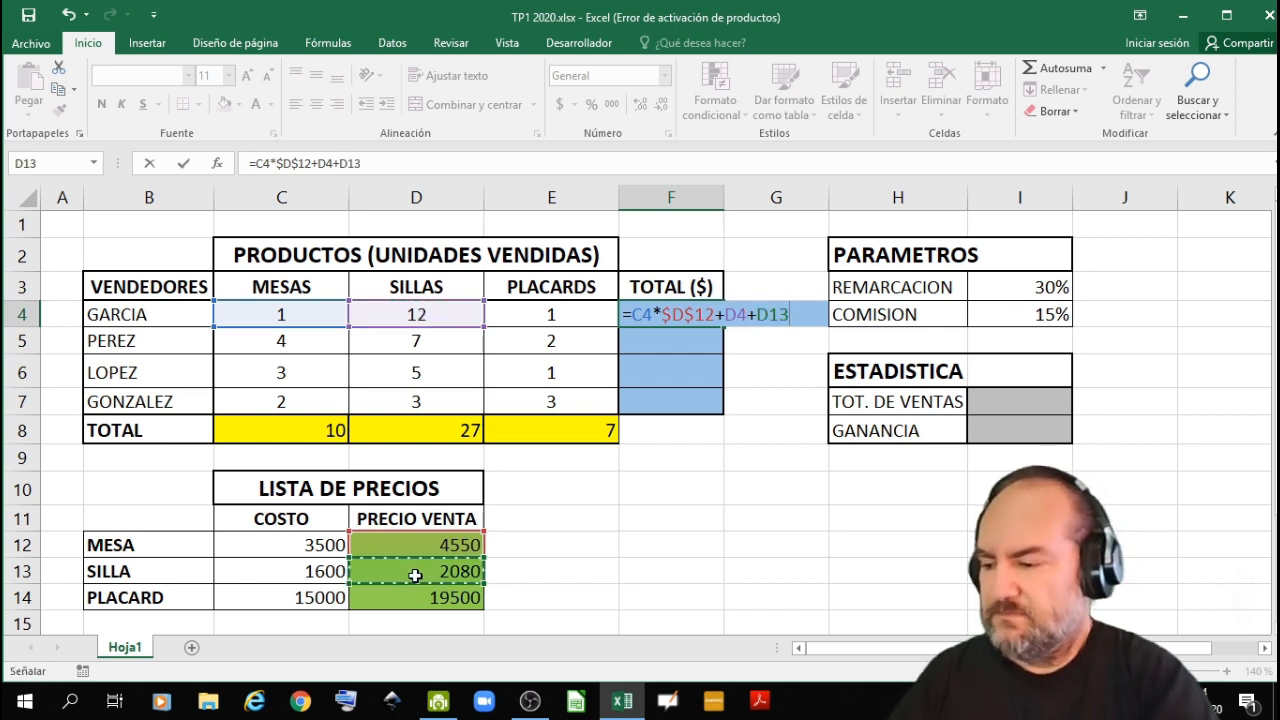
key("F4")
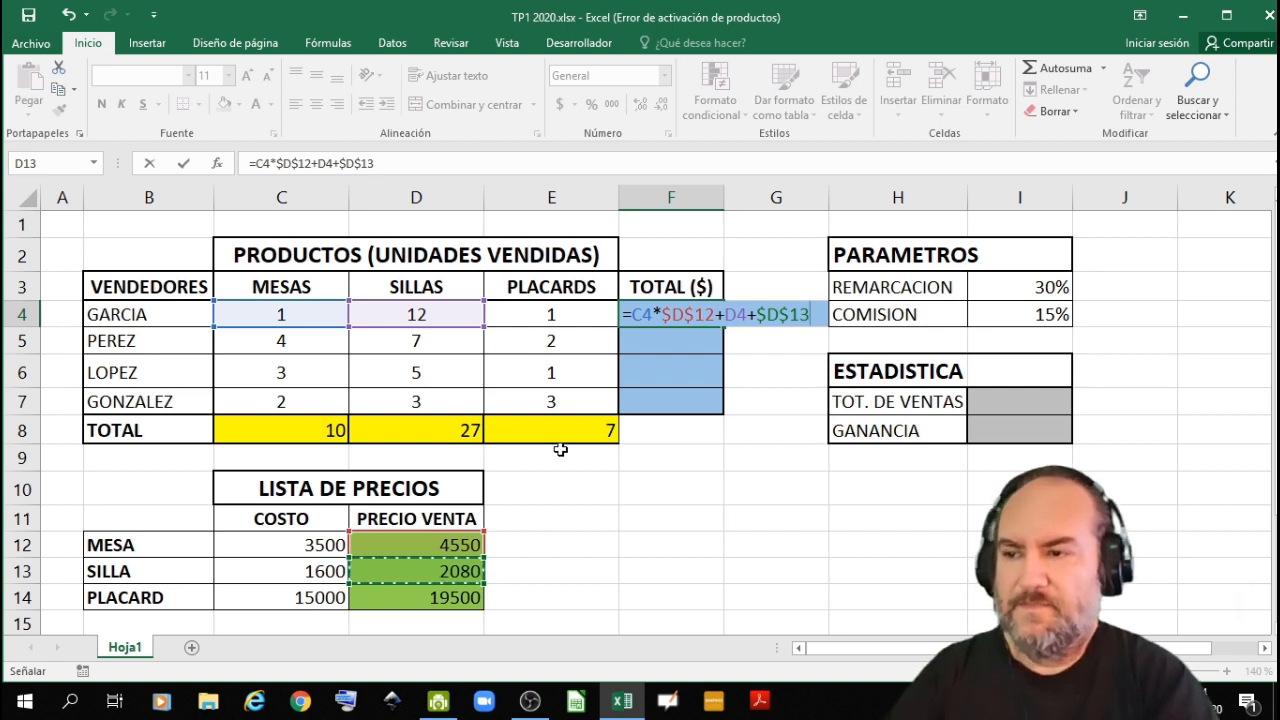
- Complete the F4 formula with the PLACARDS term +E4*$D$14, keeping the price reference absolute, and enter it
type("+")
left_click(549, 316)
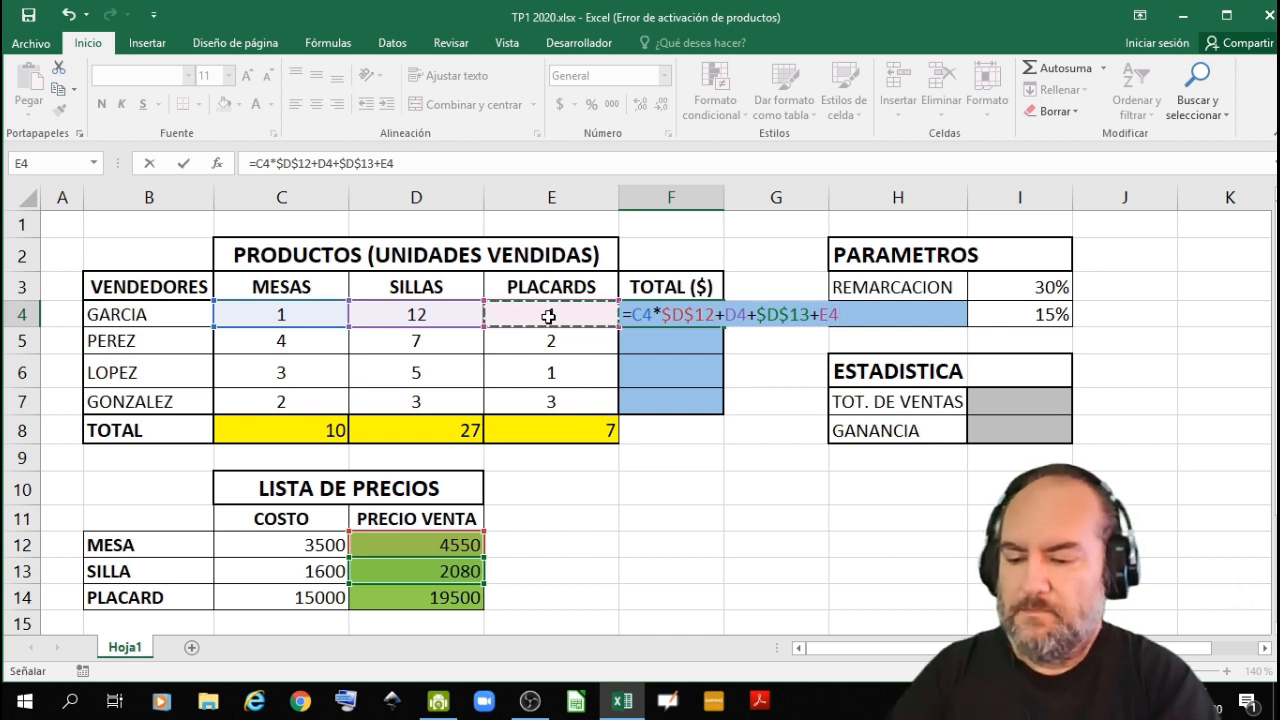
type("*")
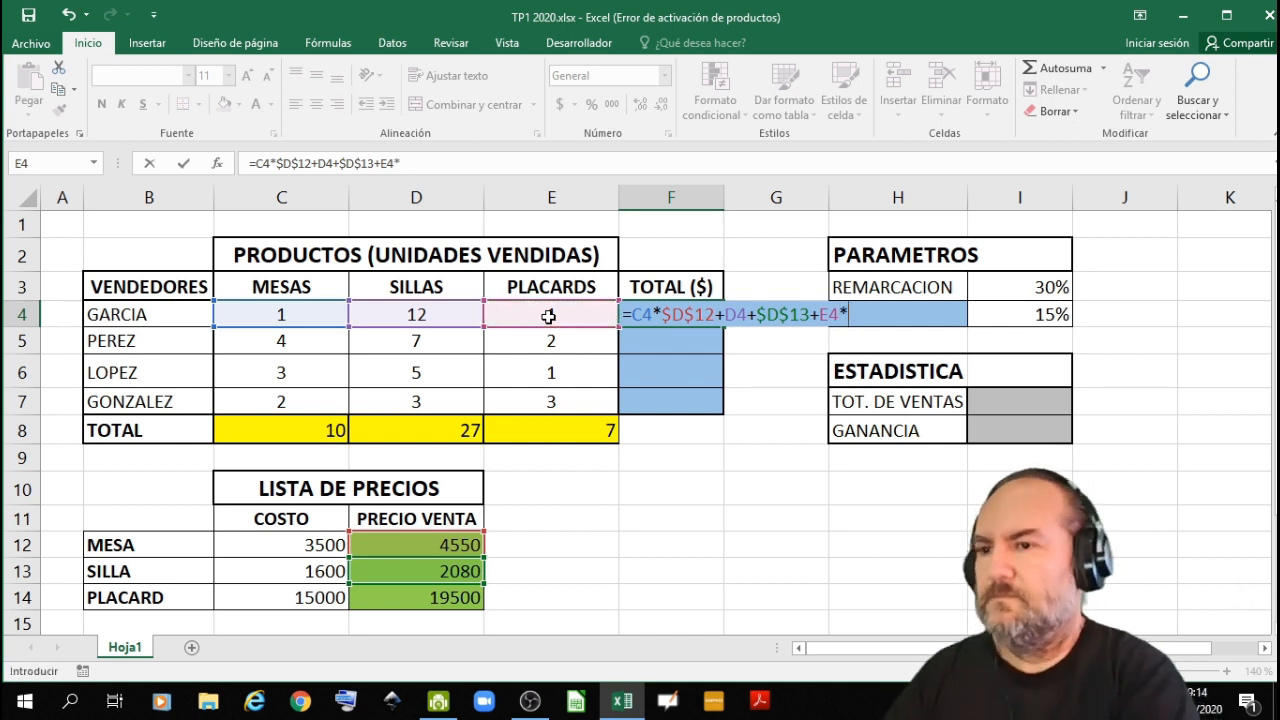
left_click(458, 597)
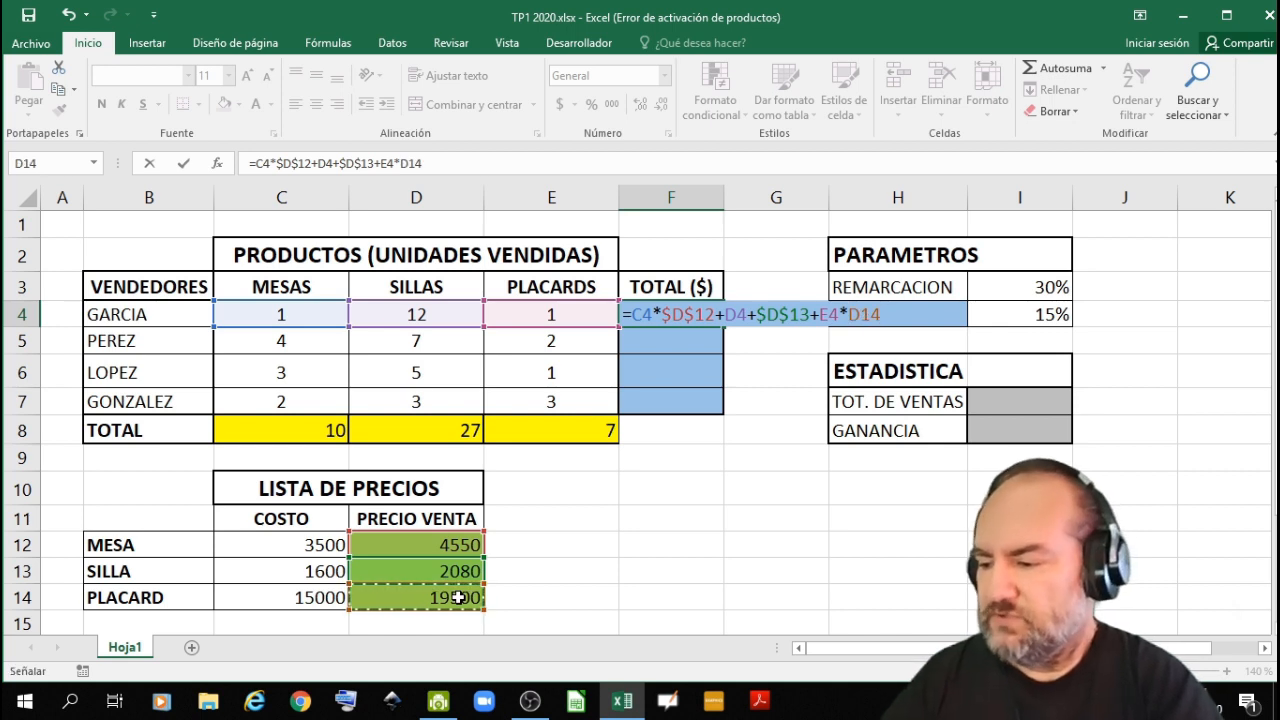
key("F4")
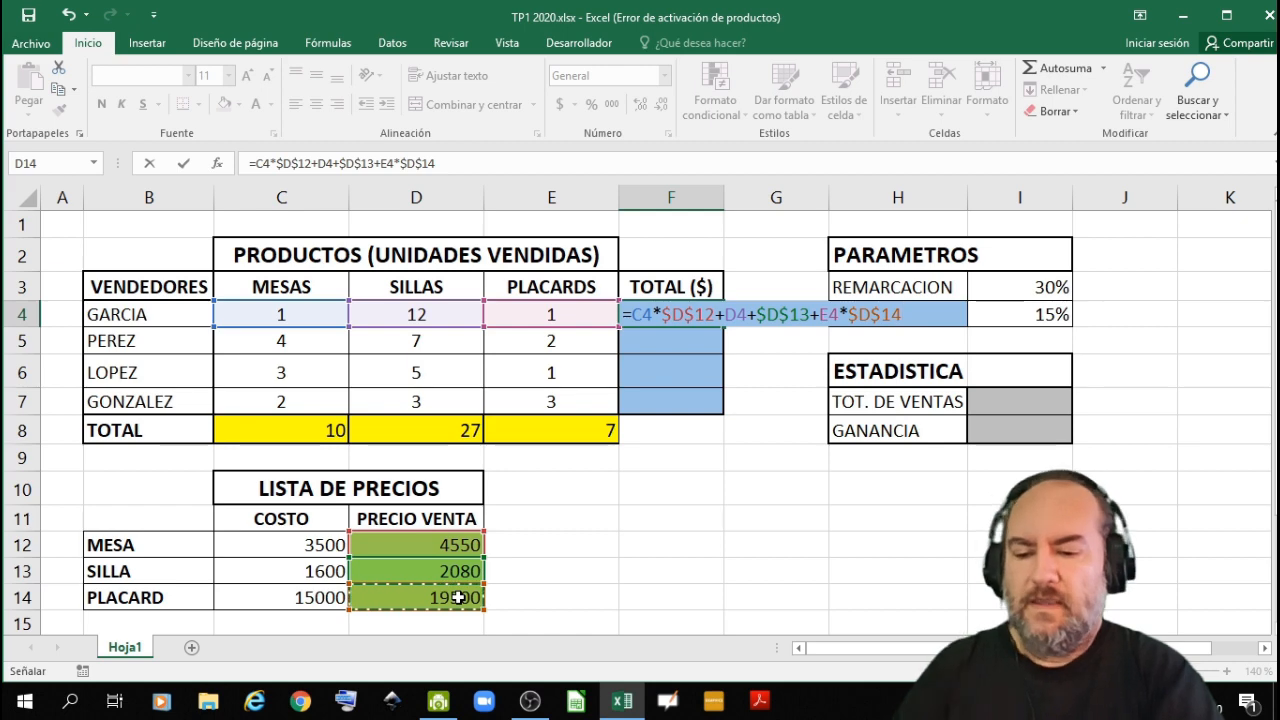
key("Return")
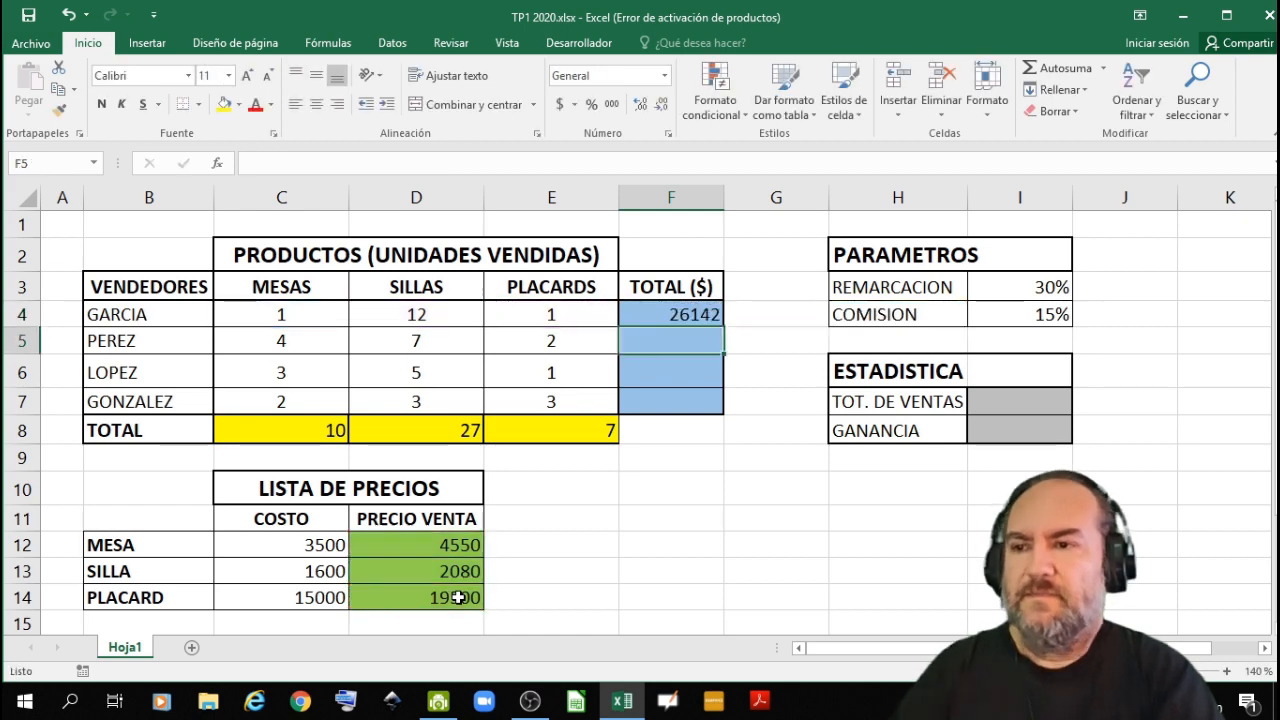
- Fill the F4 total formula down to F7 and inspect the cell references copied into F6
left_click(700, 313)
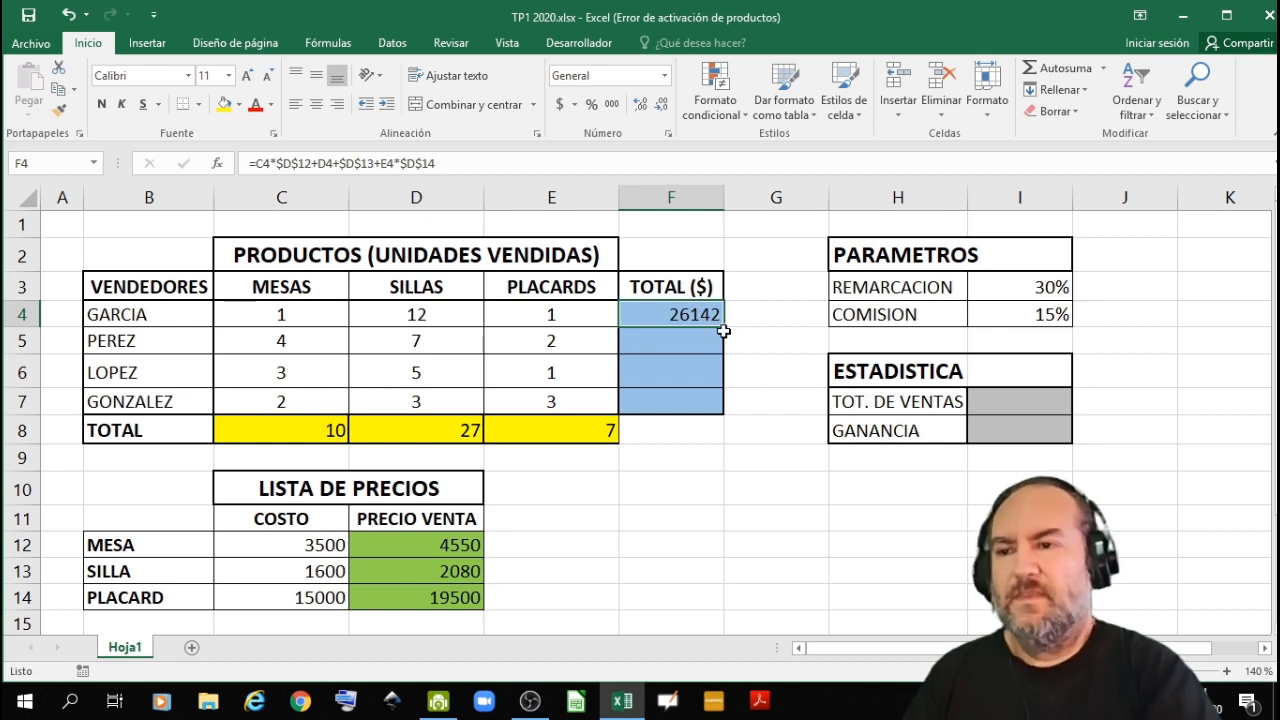
left_click_drag(722, 330, 722, 406)
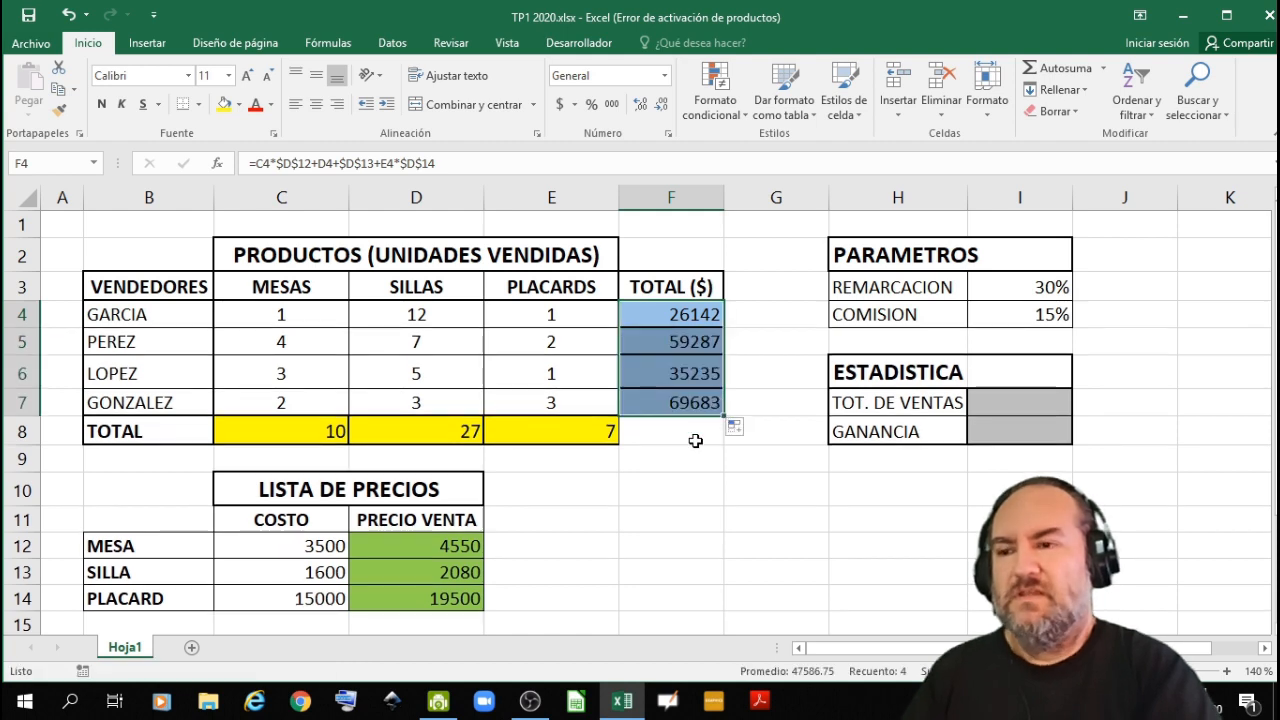
left_click(695, 441)
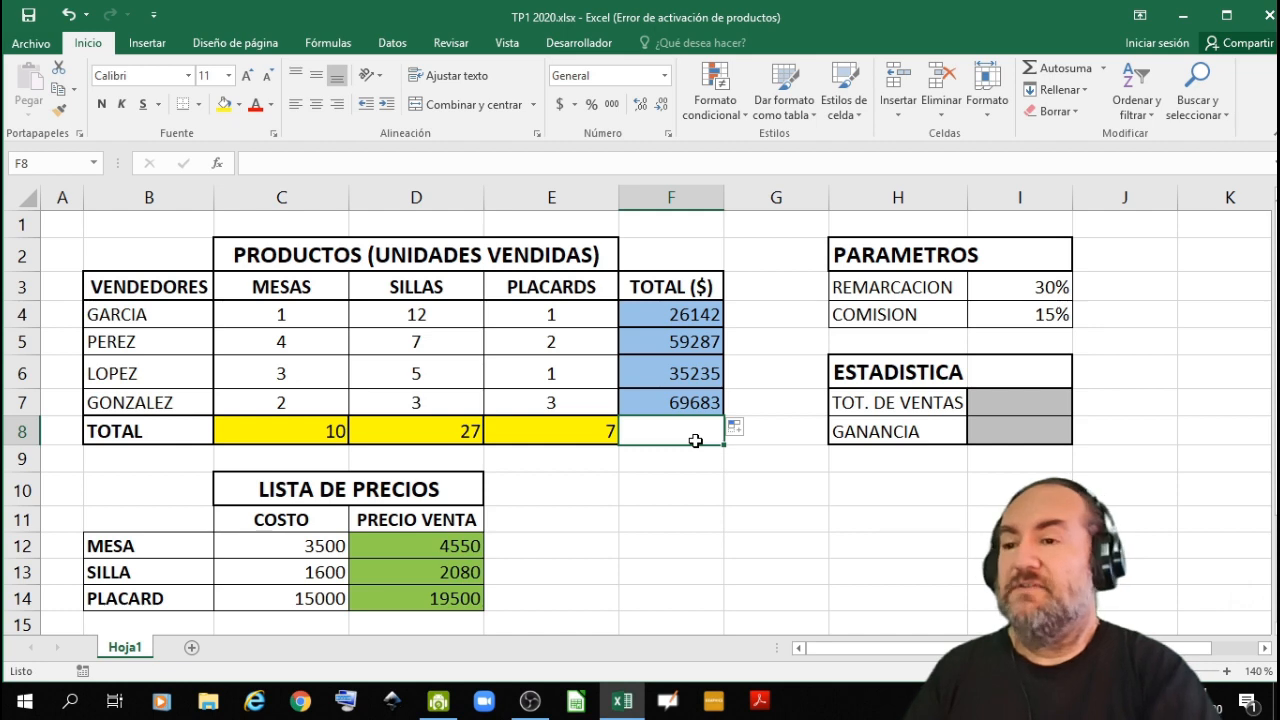
double_click(697, 372)
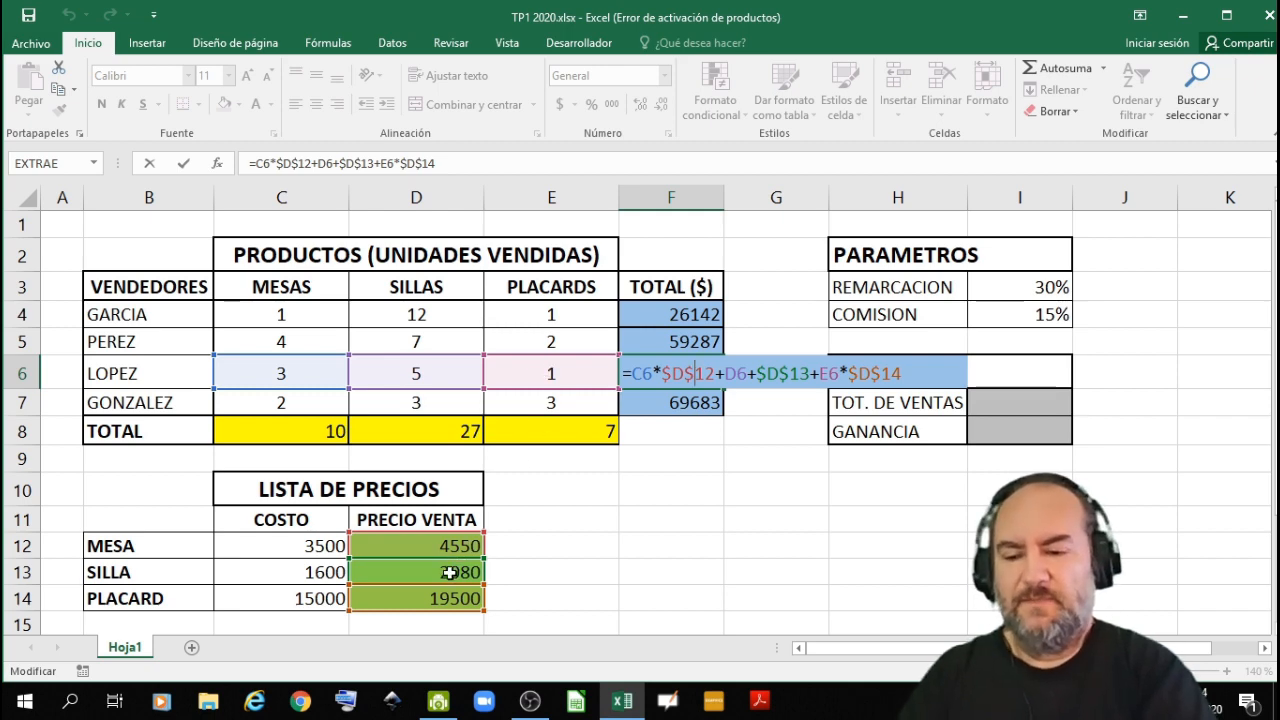
key("Return")
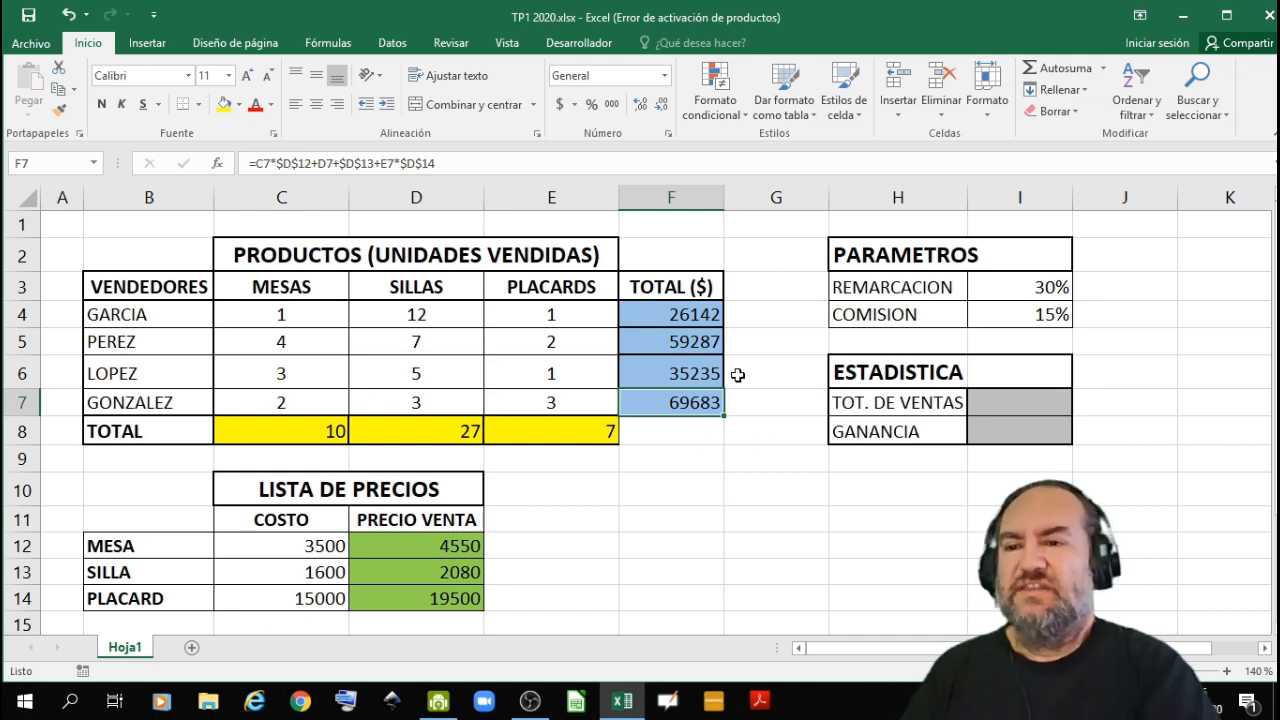
- Enter =F4+F5+F6+F7 in I7 to total the sales of all sellers for TOT. DE VENTAS, and reselect the cell
left_click(985, 404)
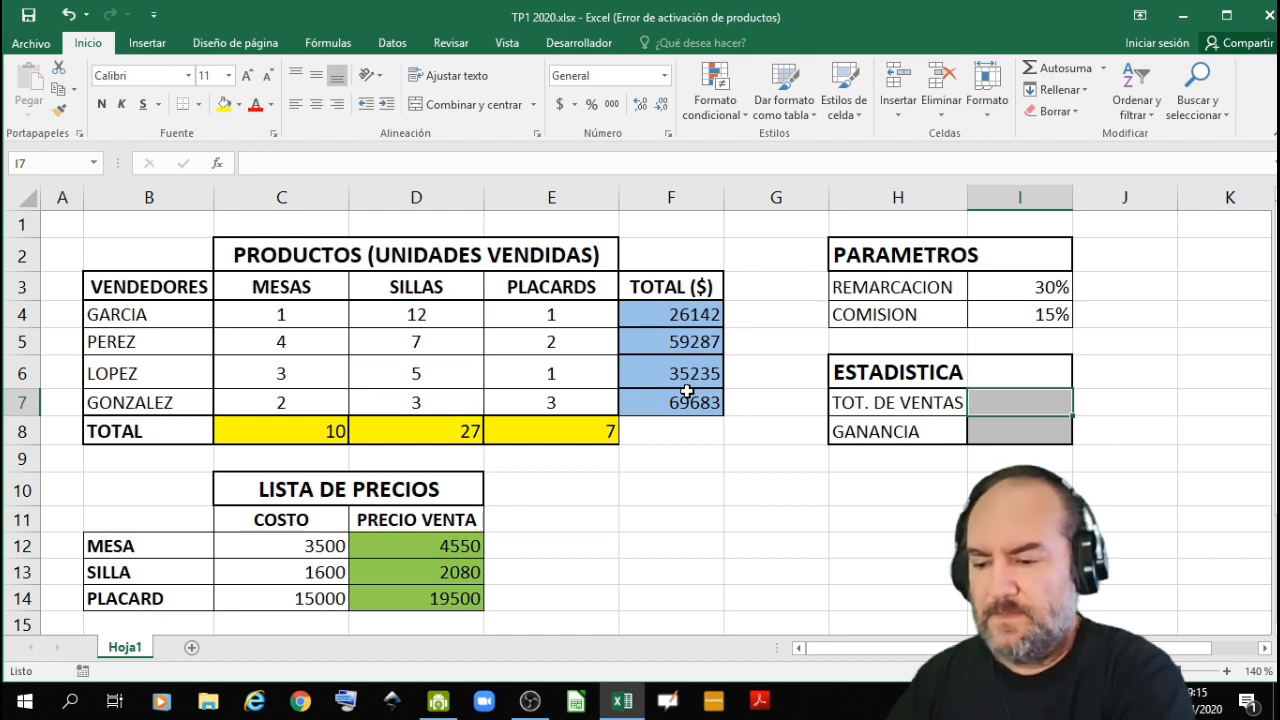
type("=")
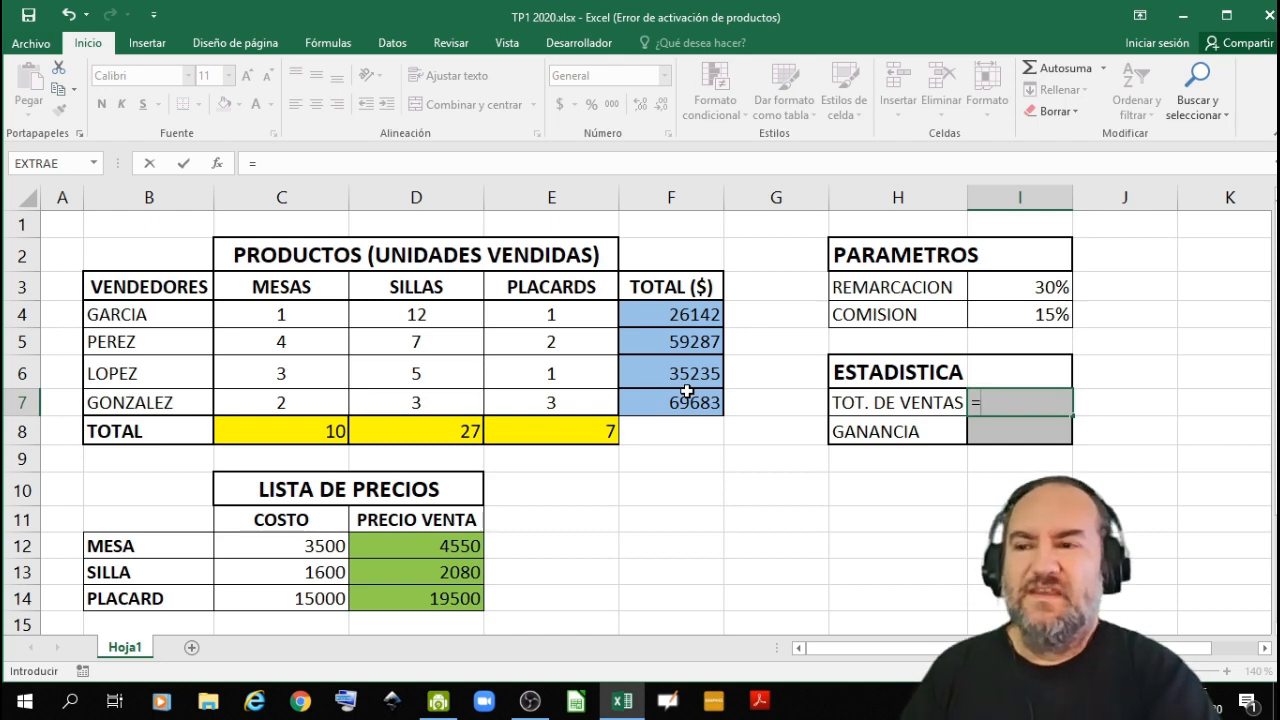
left_click(683, 314)
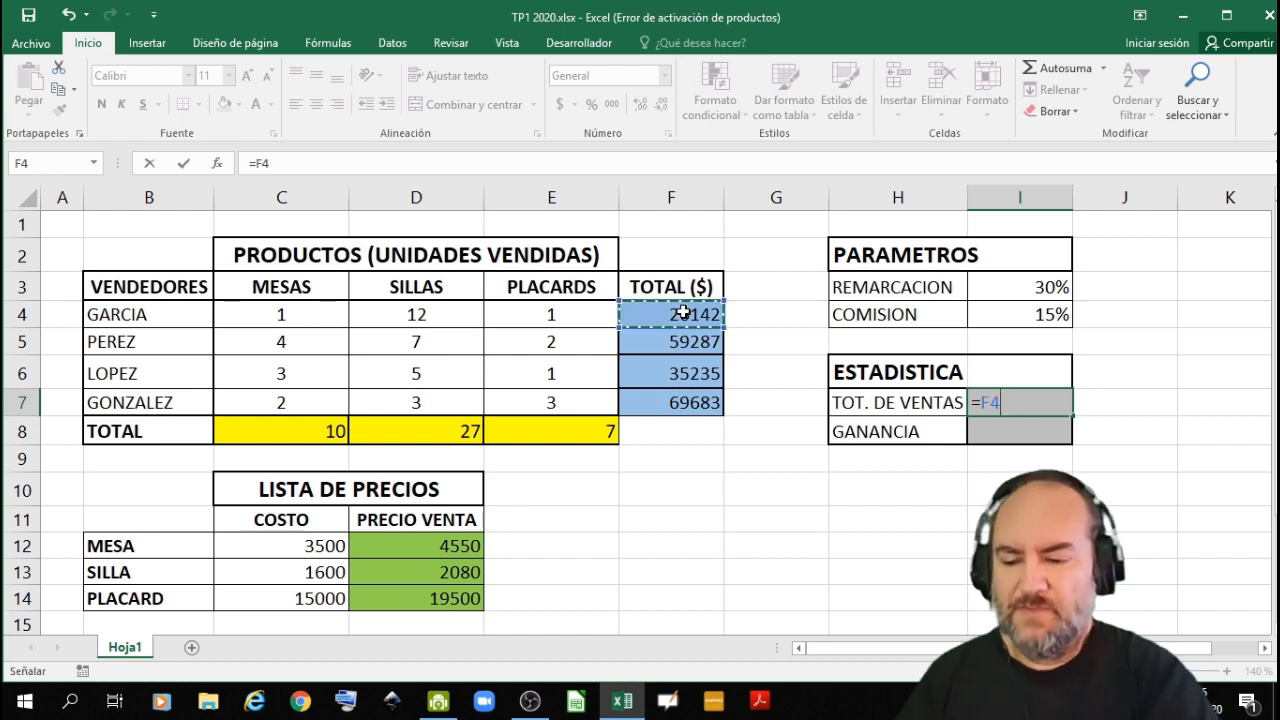
type("+")
left_click(681, 340)
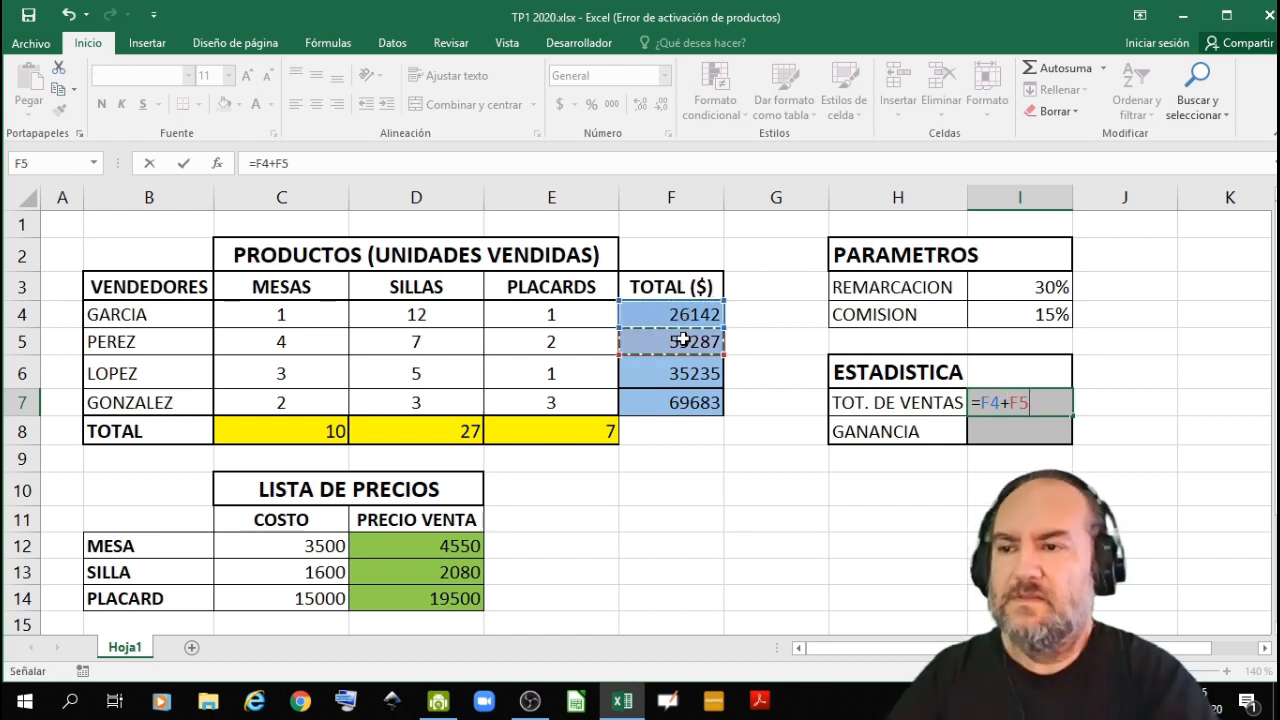
type("+")
left_click(680, 370)
type("+")
left_click(680, 402)
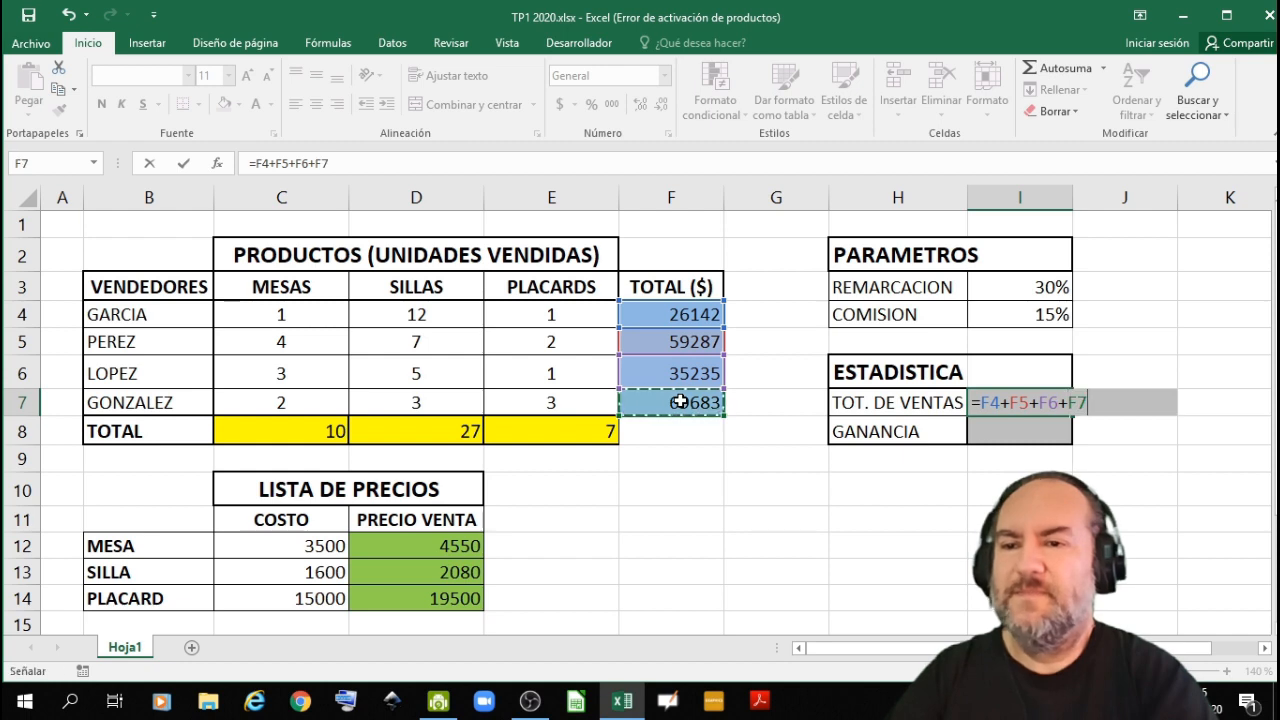
key("Return")
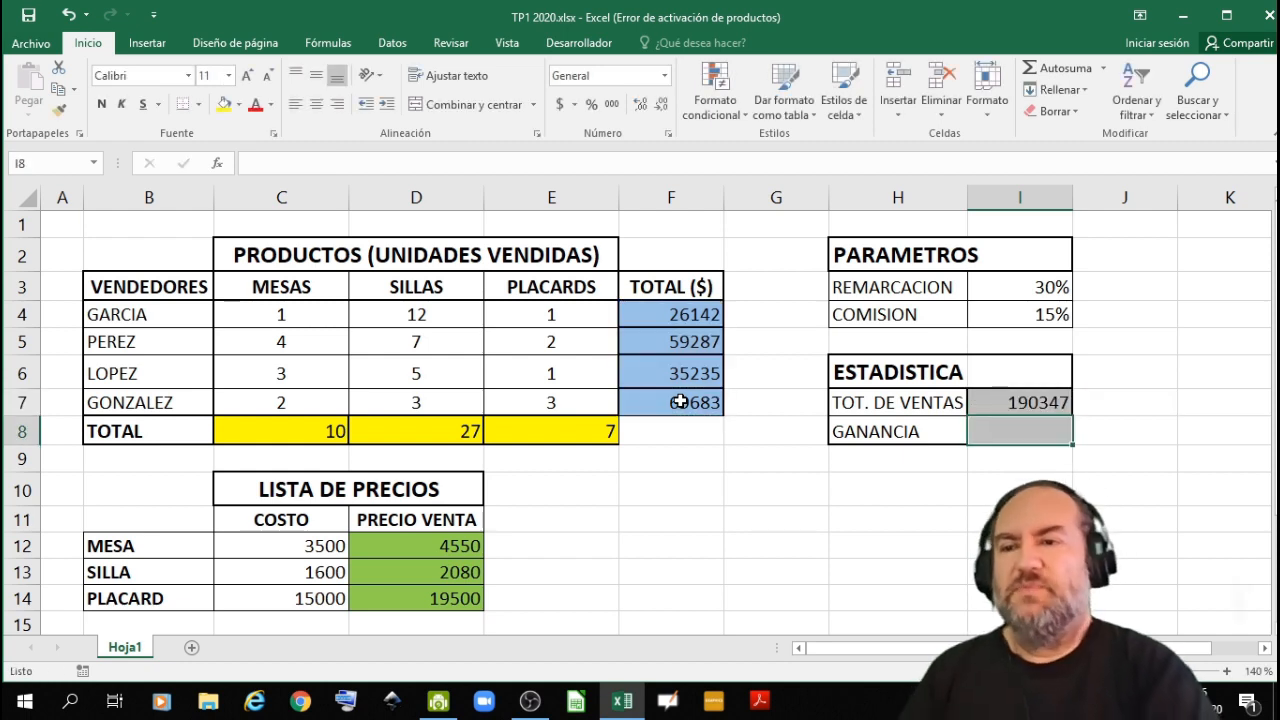
left_click(989, 407)
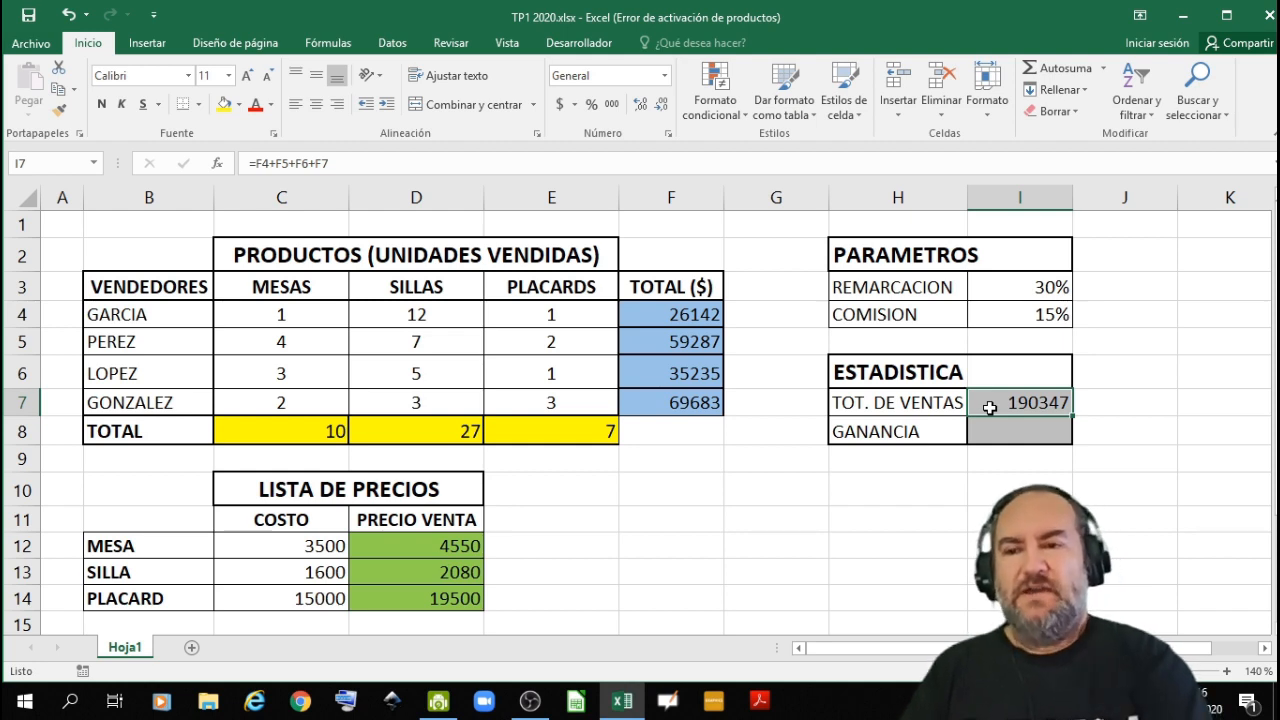
- Start the GANANCIA formula in I8 with =I7-(), leaving the insertion point between the parentheses
left_click(990, 431)
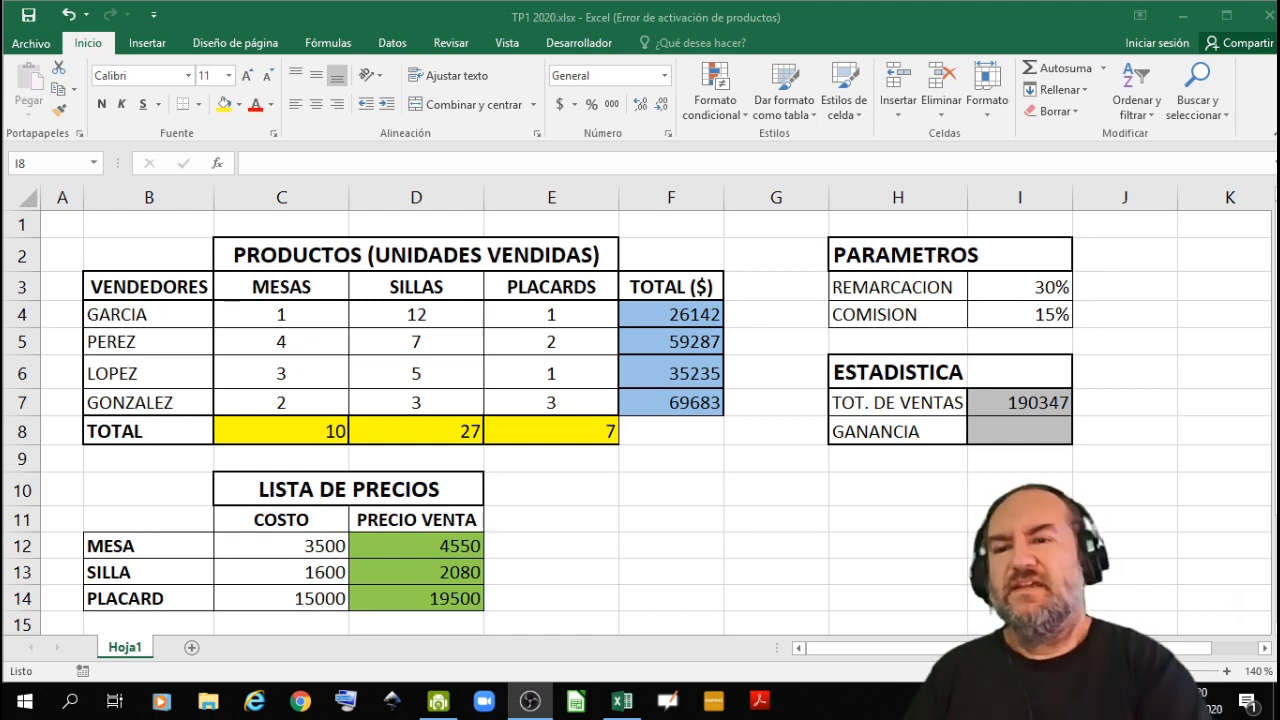
double_click(1007, 437)
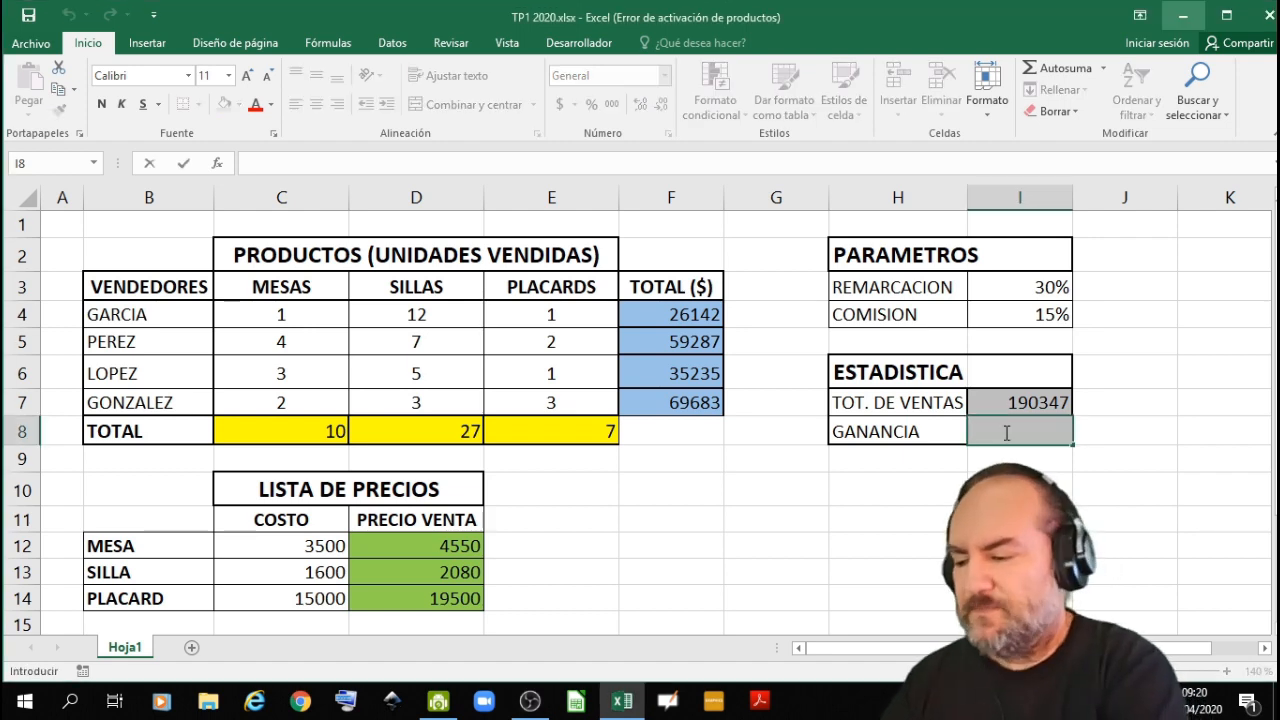
type("=")
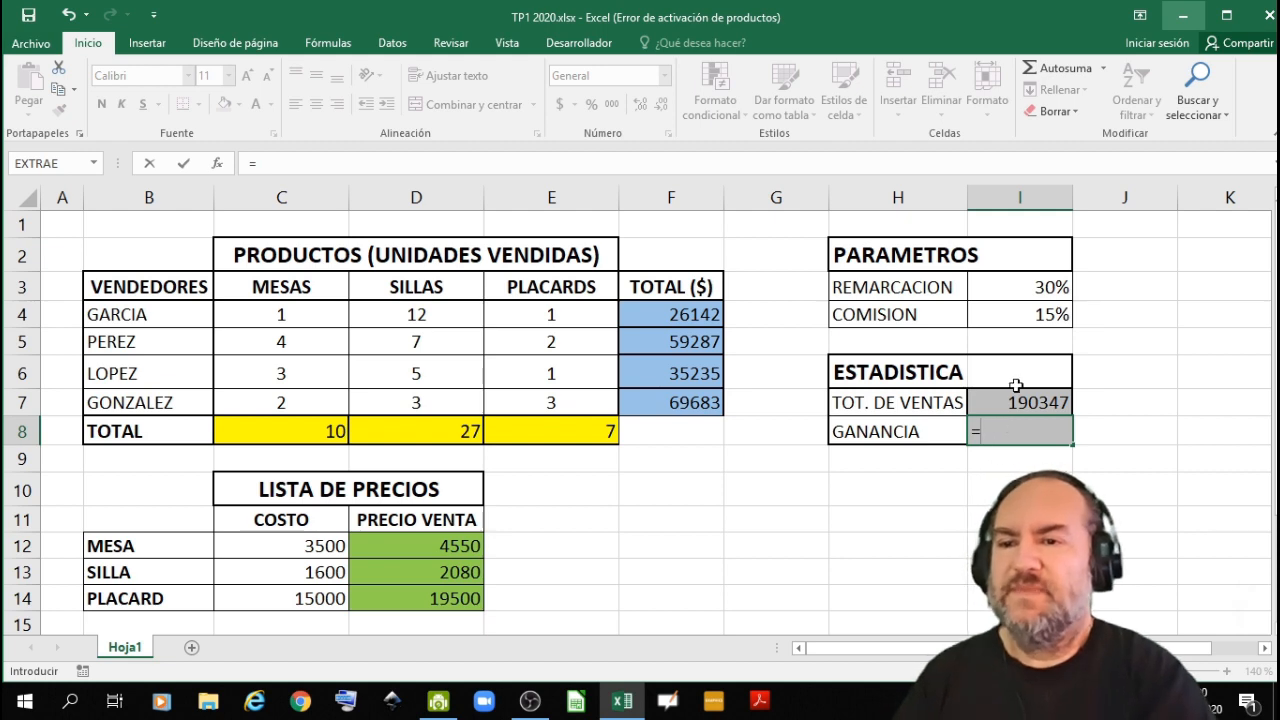
left_click(1014, 400)
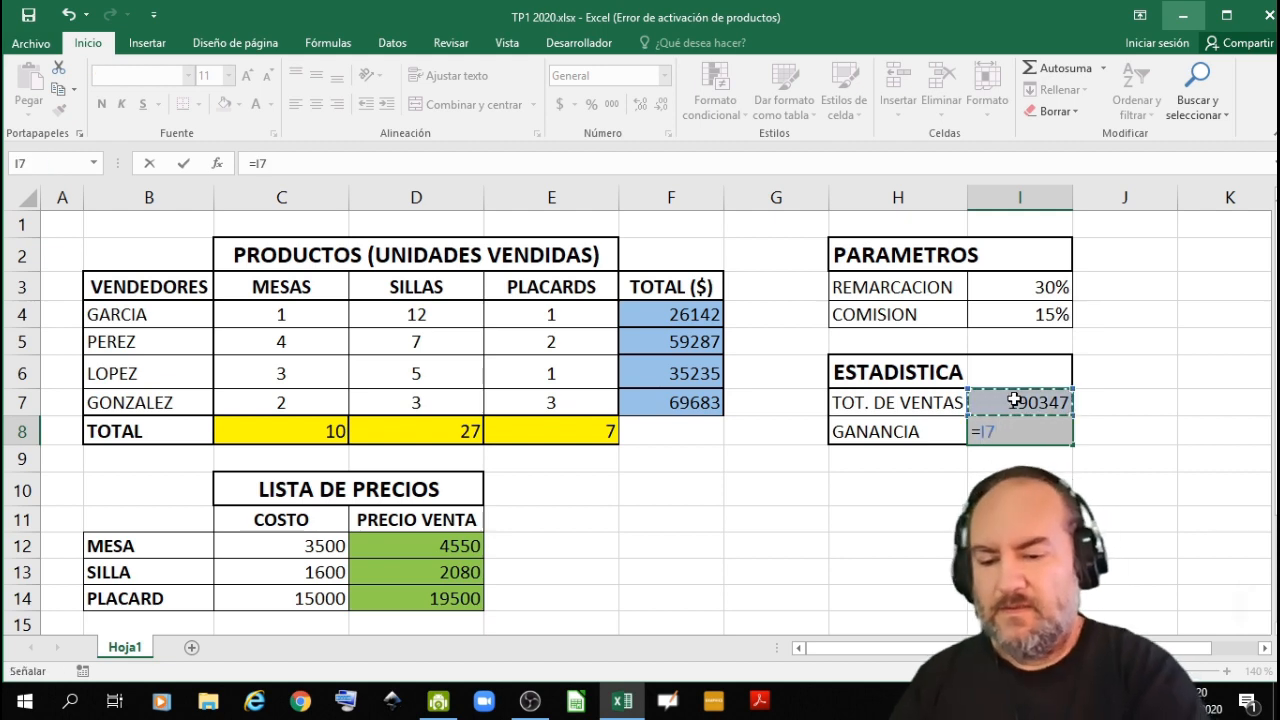
type("-")
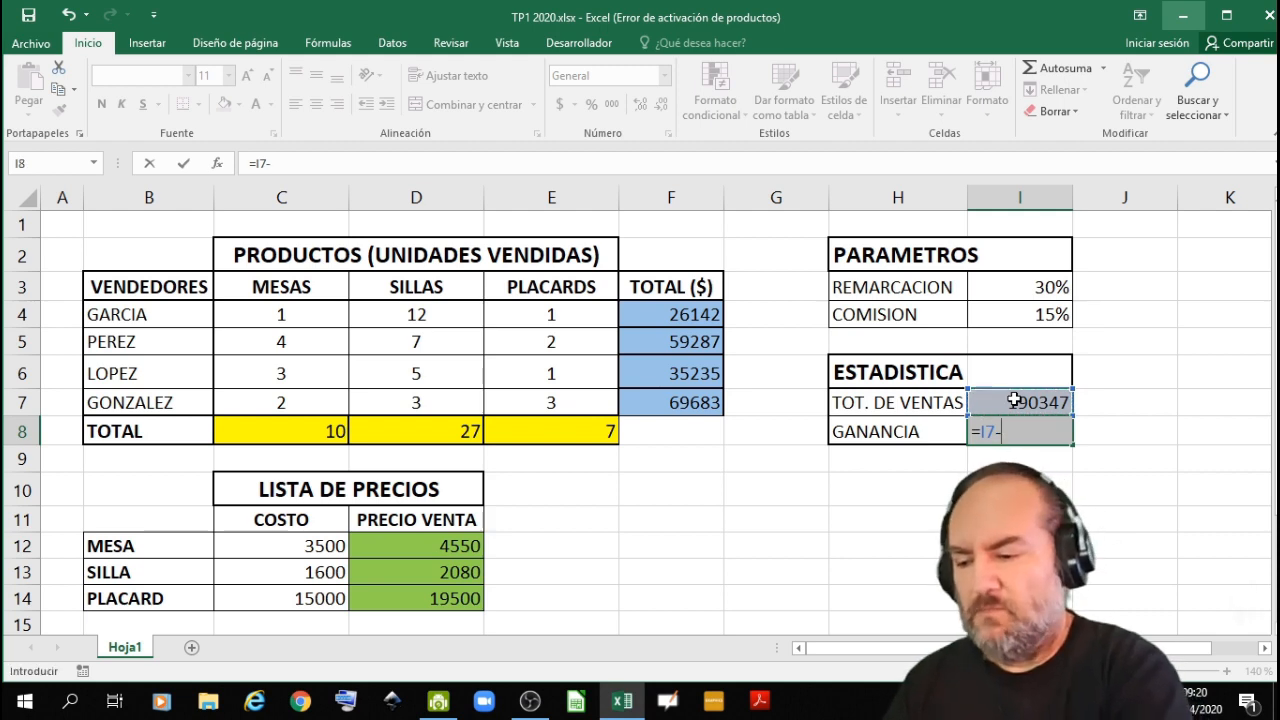
type("(")
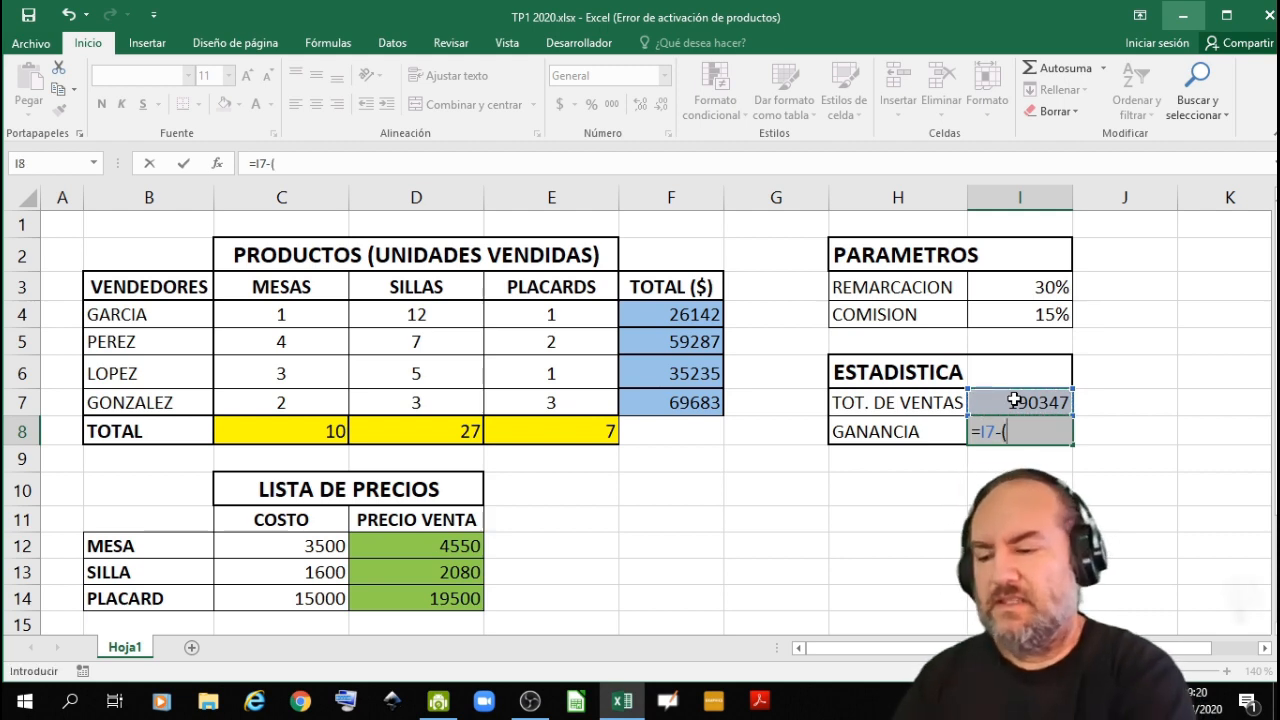
type(")")
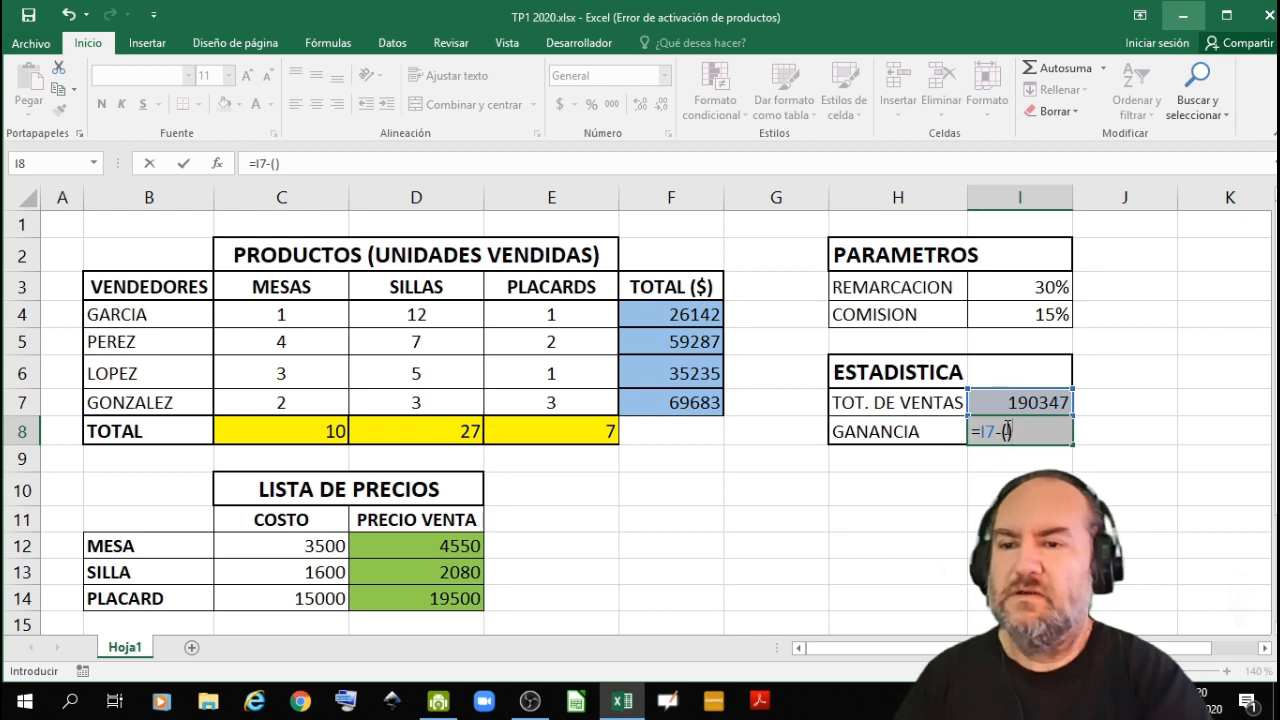
left_click(1007, 430)
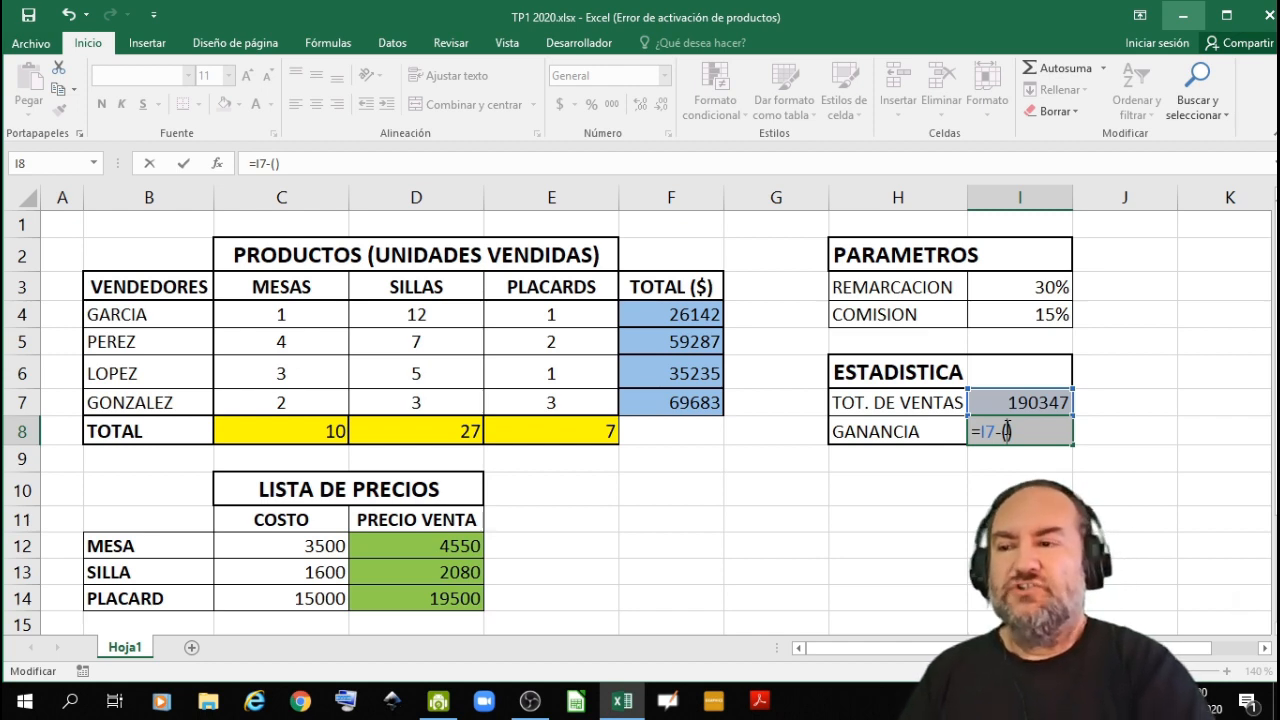
- Add the MESA and SILLA cost terms C8*C12+D8*C13 inside the parentheses of the I8 formula
left_click(312, 429)
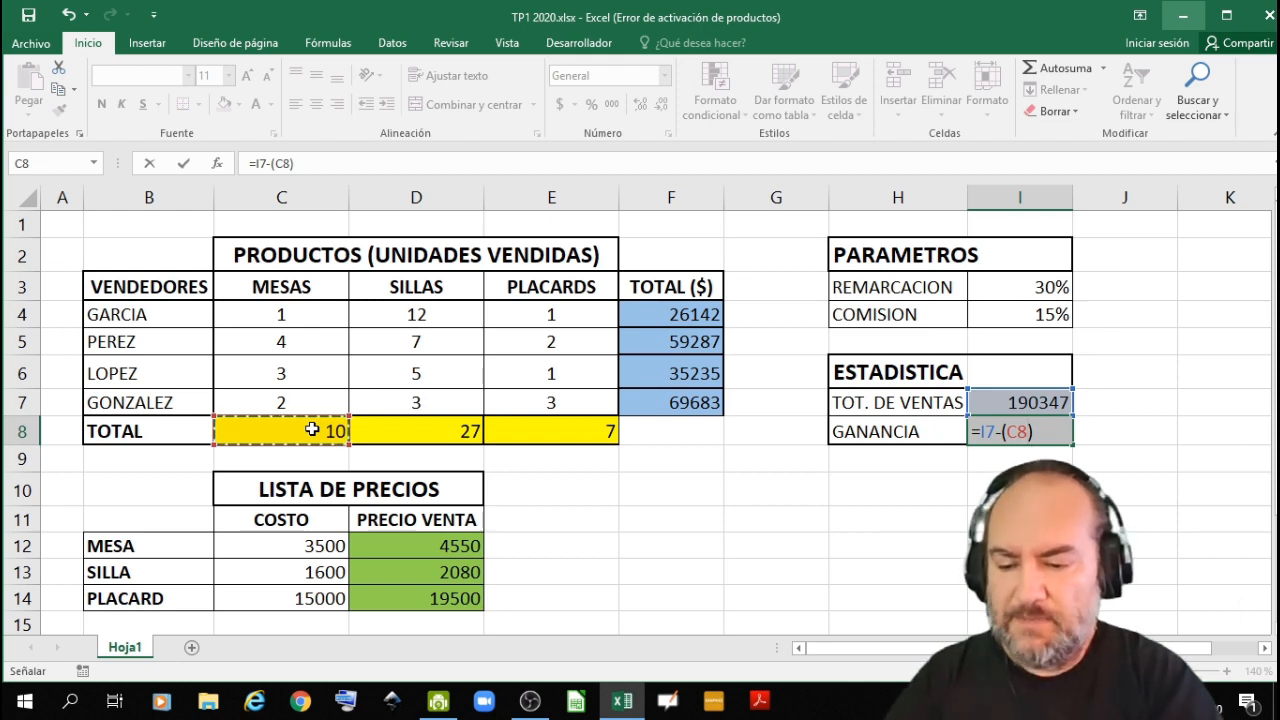
type("*")
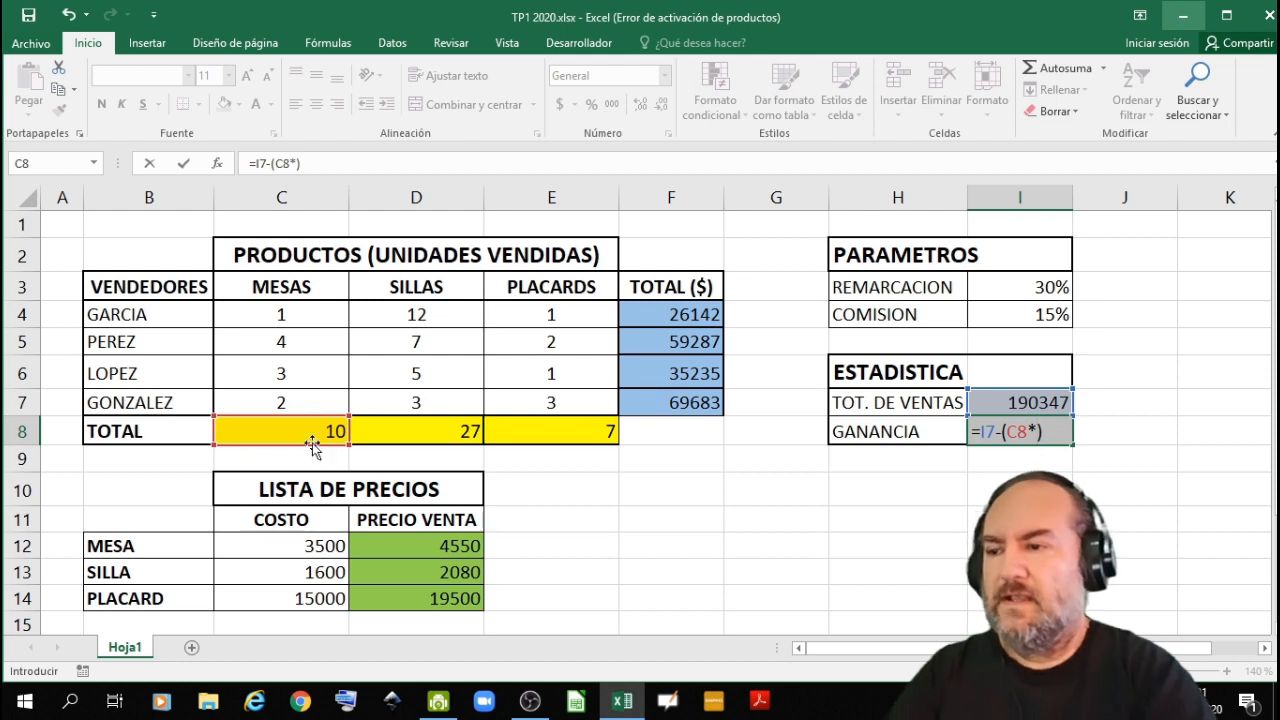
left_click(263, 543)
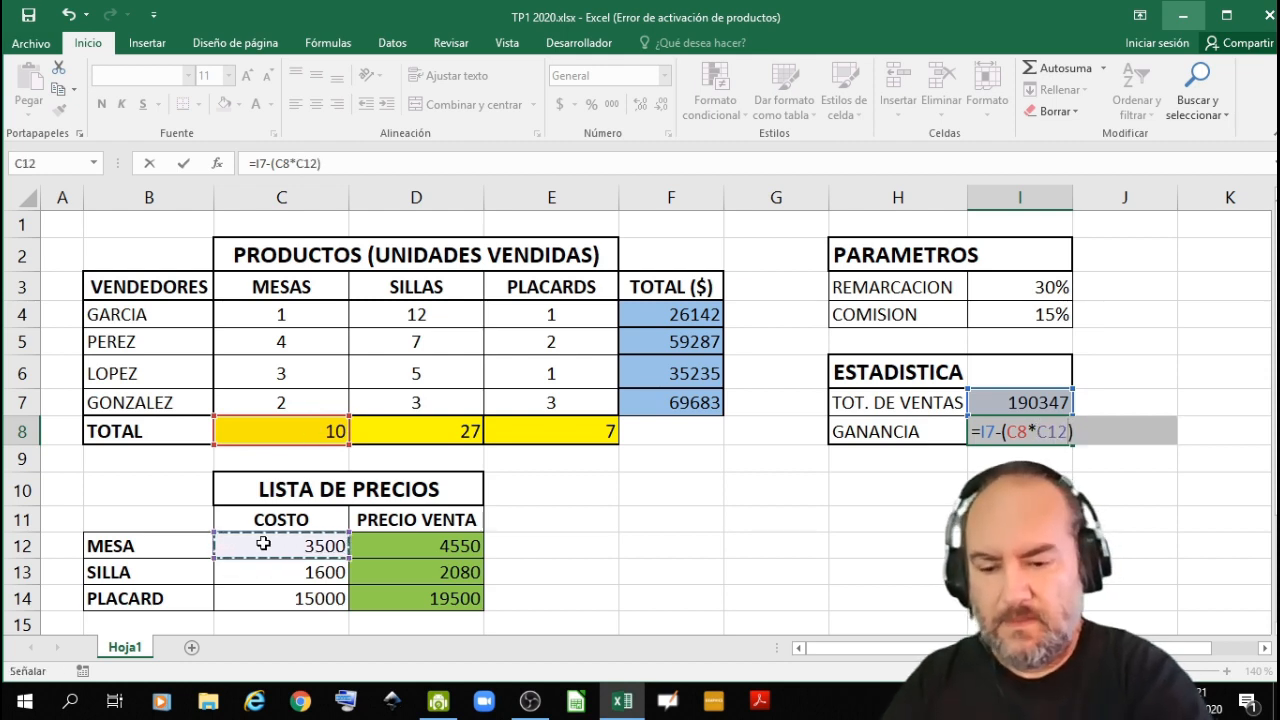
type("+")
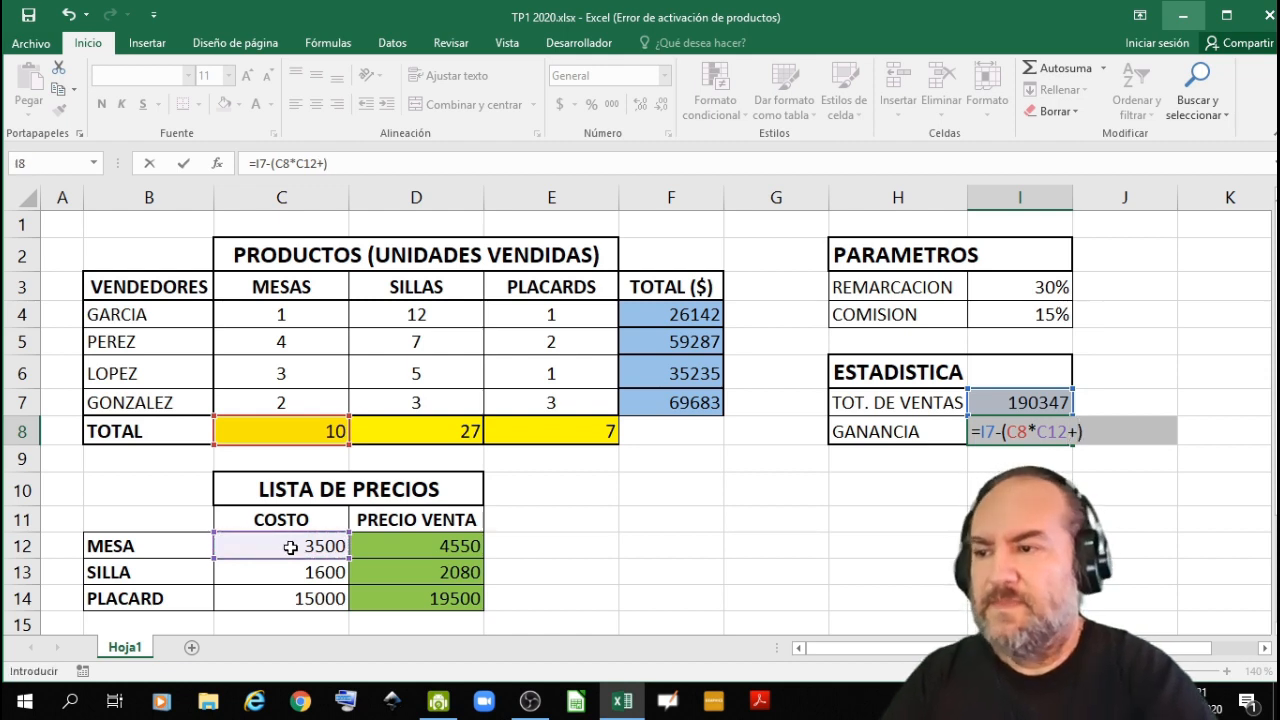
left_click(409, 434)
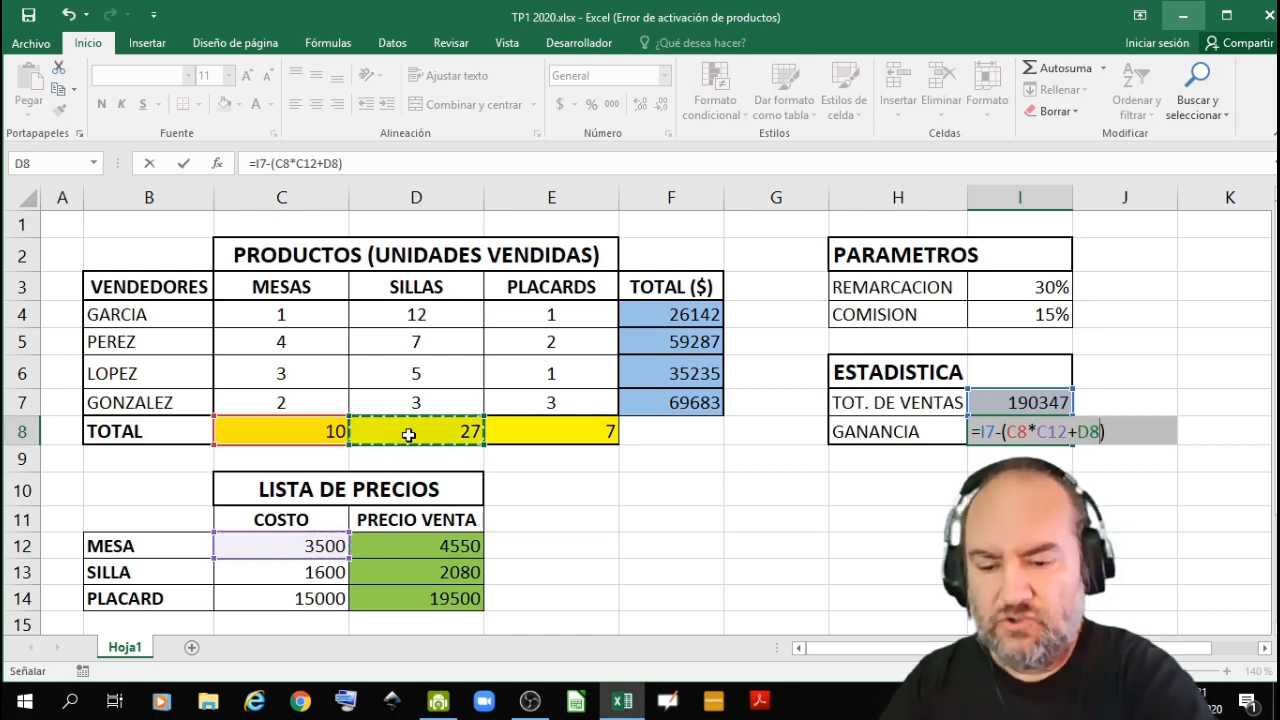
type("*")
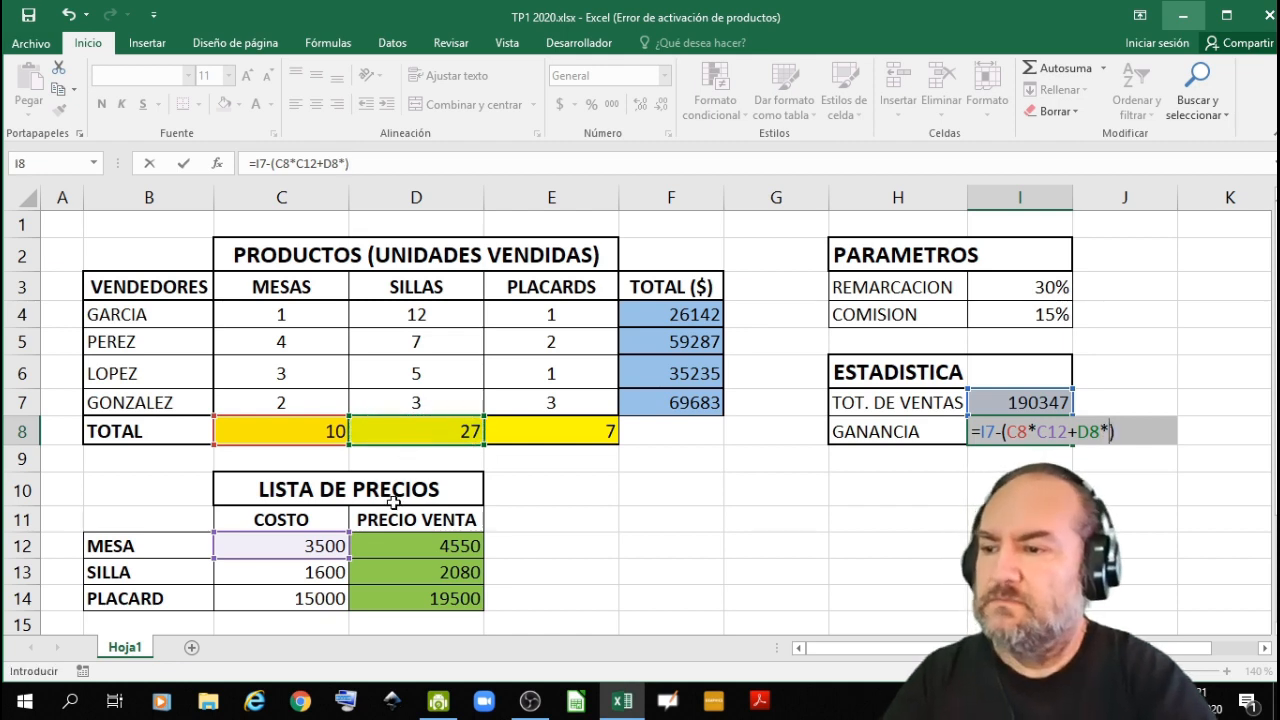
left_click(320, 575)
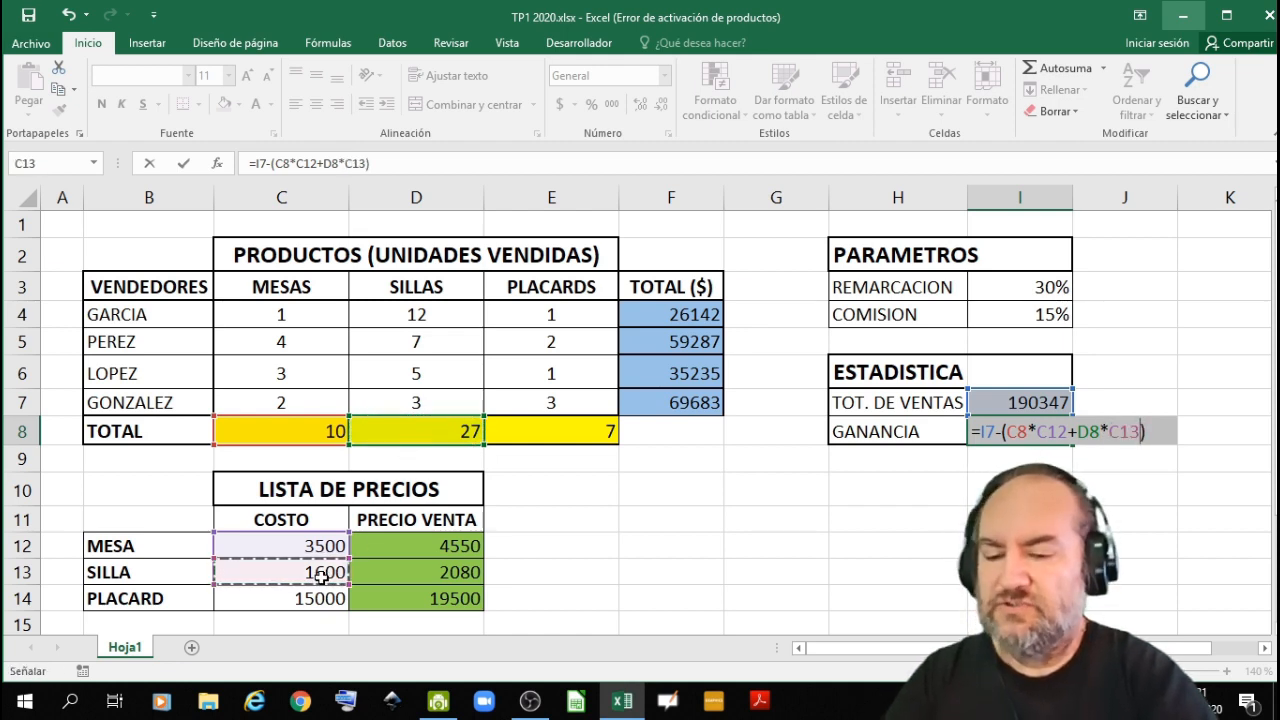
- Complete the I8 formula with the PLACARD cost term +E8*C14, enter it, and reselect I8 to review the formula
type("+")
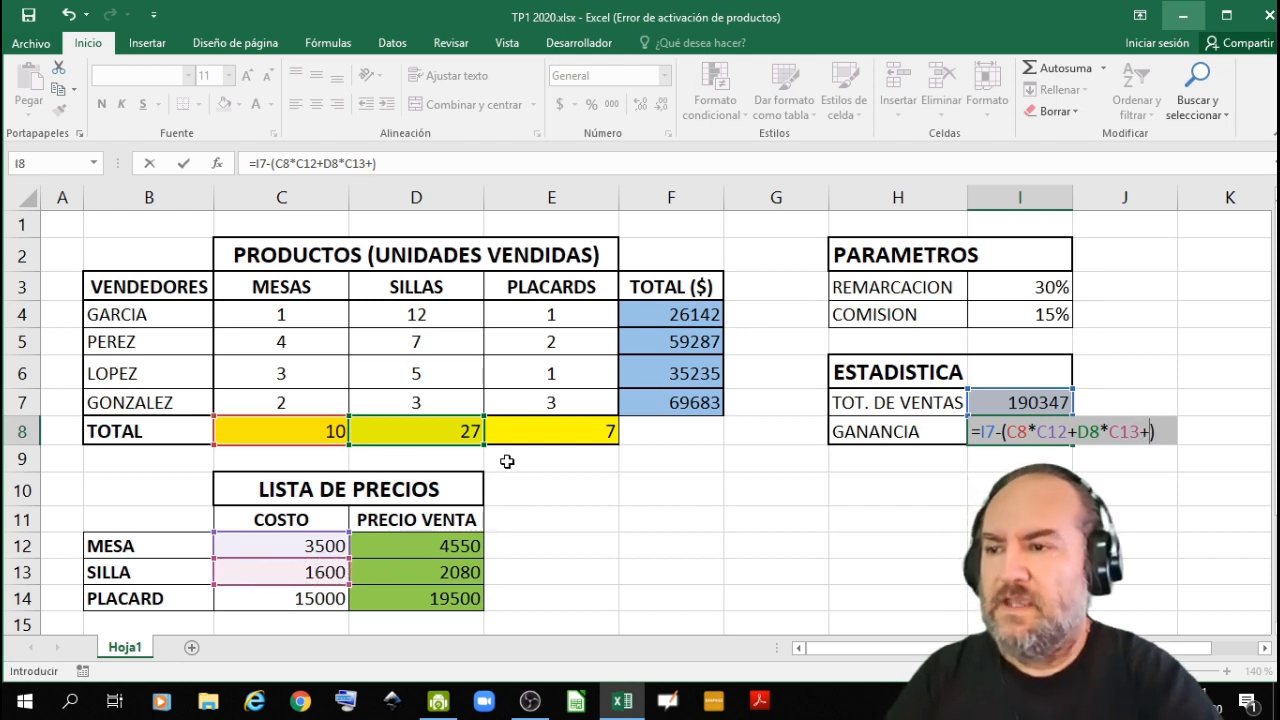
left_click(529, 437)
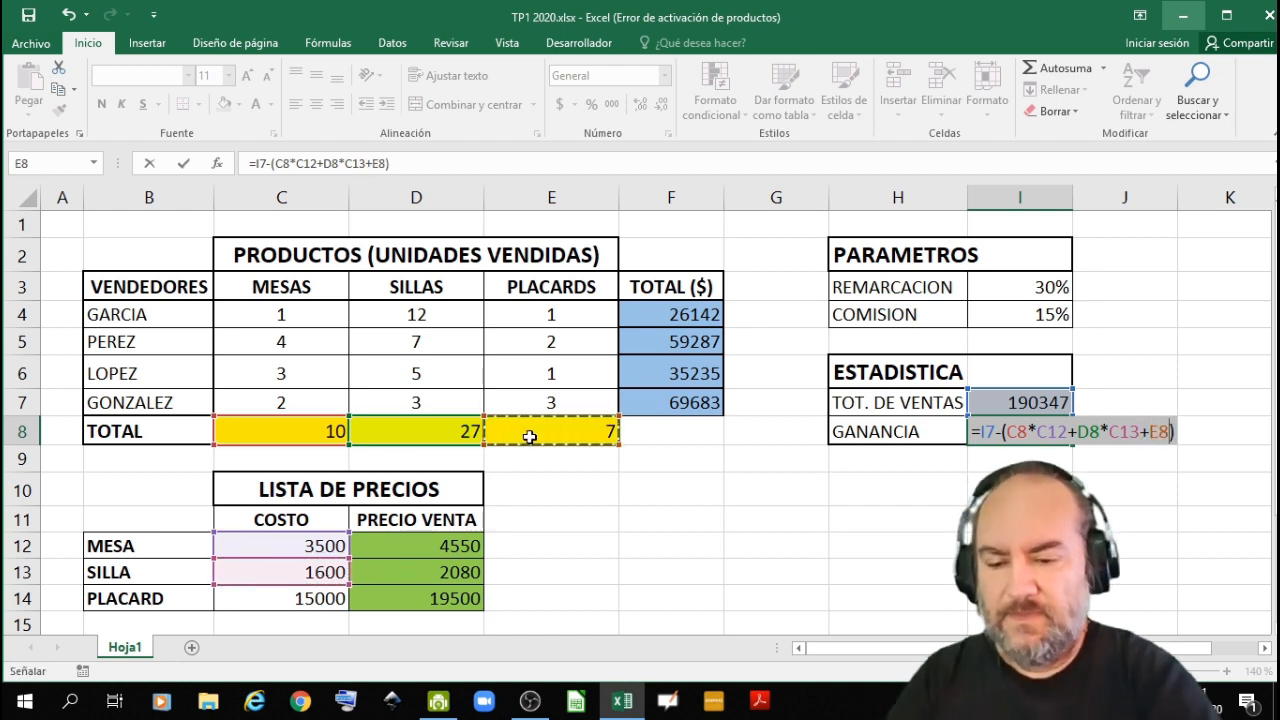
type("*")
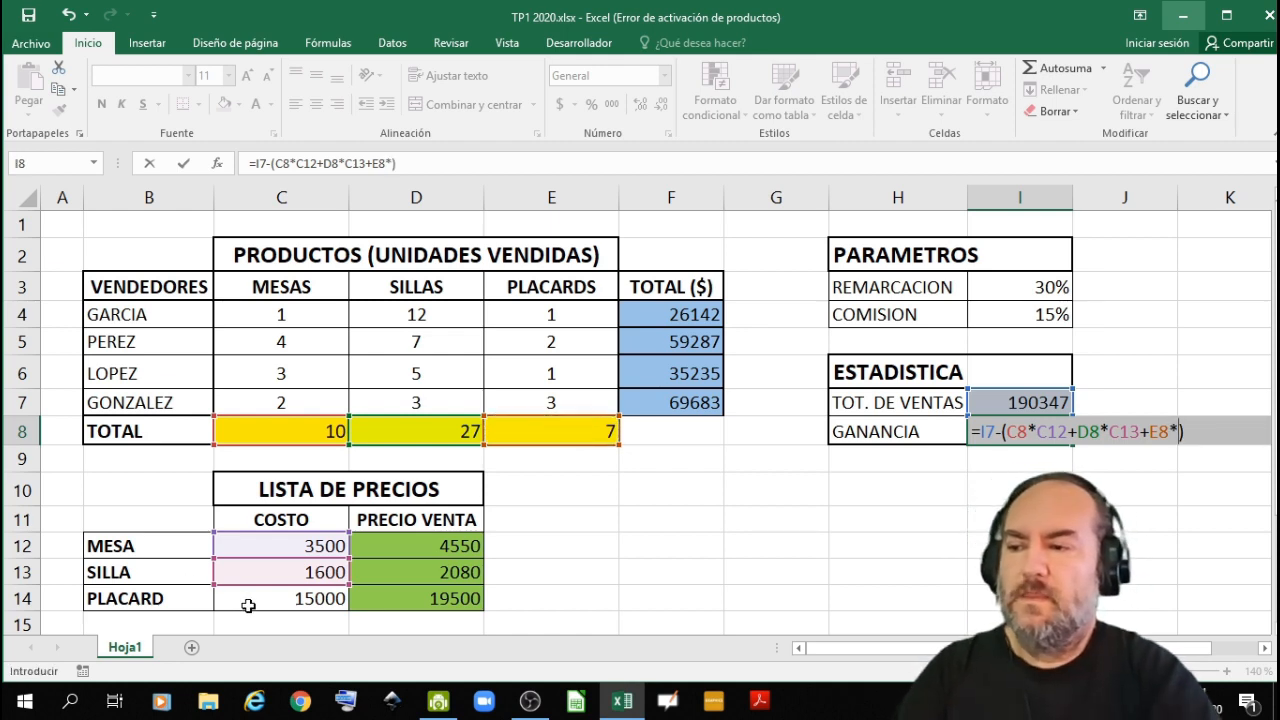
left_click(248, 605)
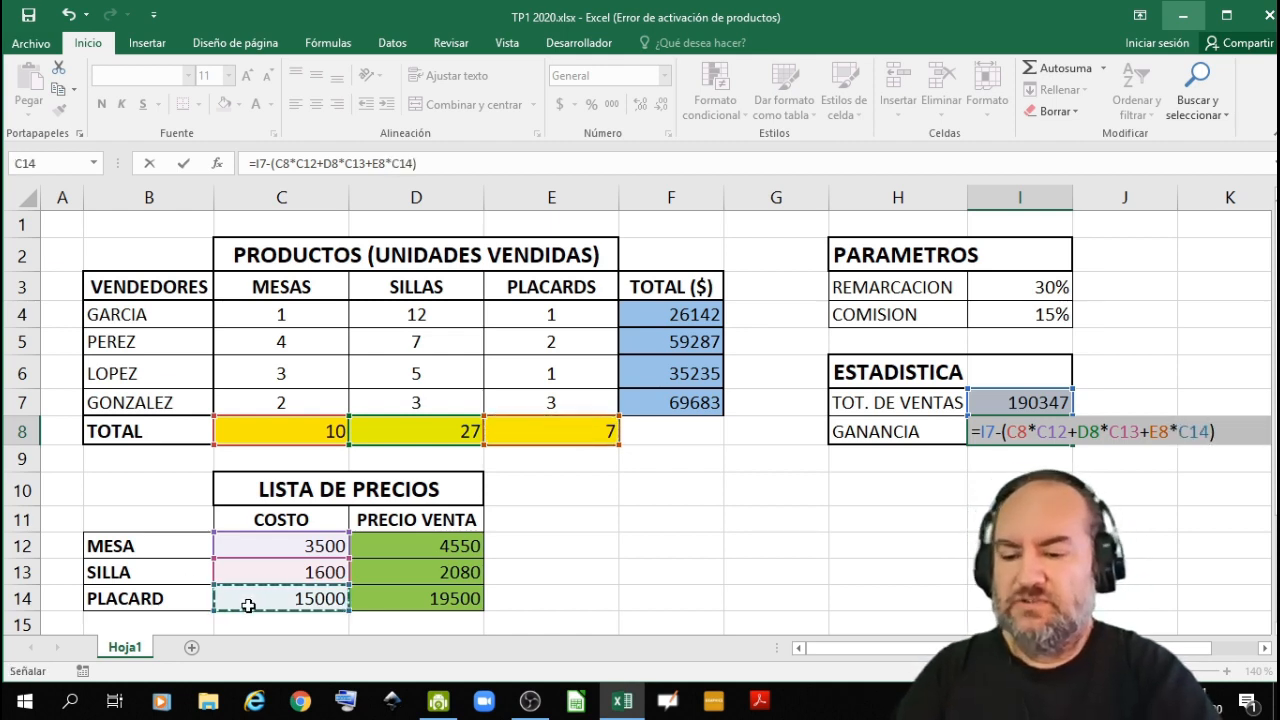
key("Return")
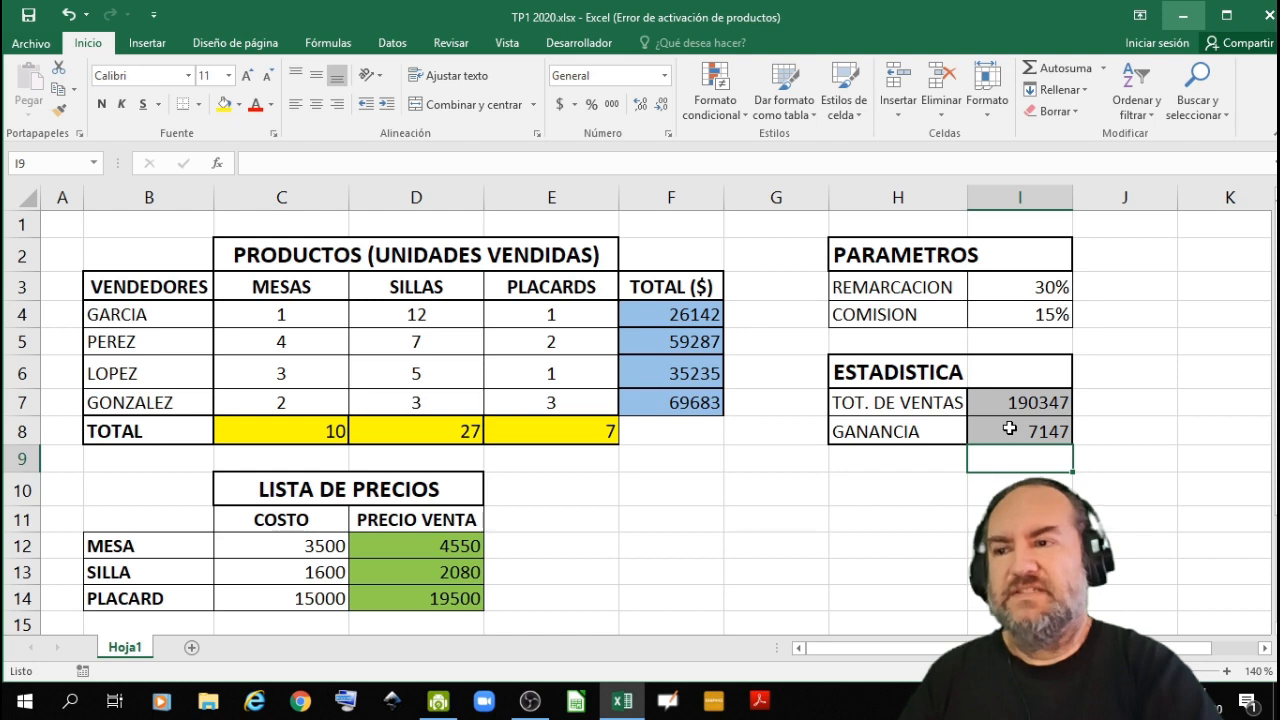
left_click(1008, 478)
left_click(1008, 436)
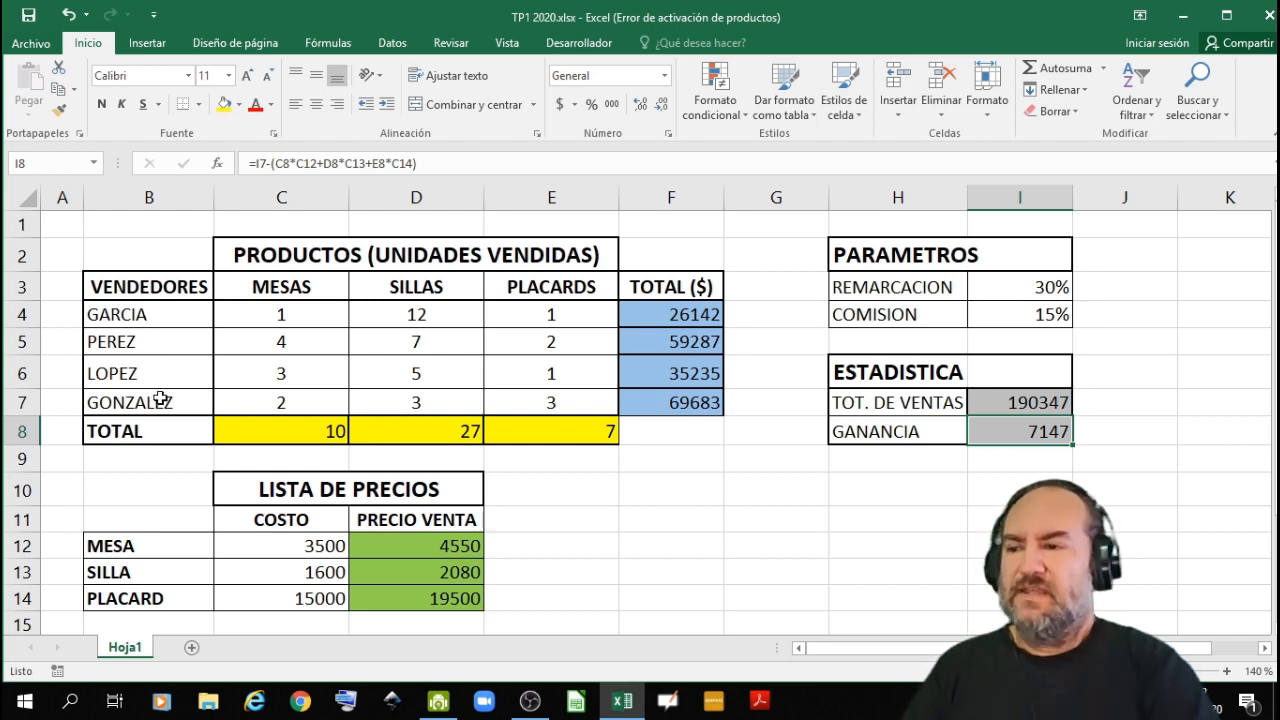
- Link F10 to the VENDEDORES heading with =B3 and fill the formula down to F14
left_click(679, 488)
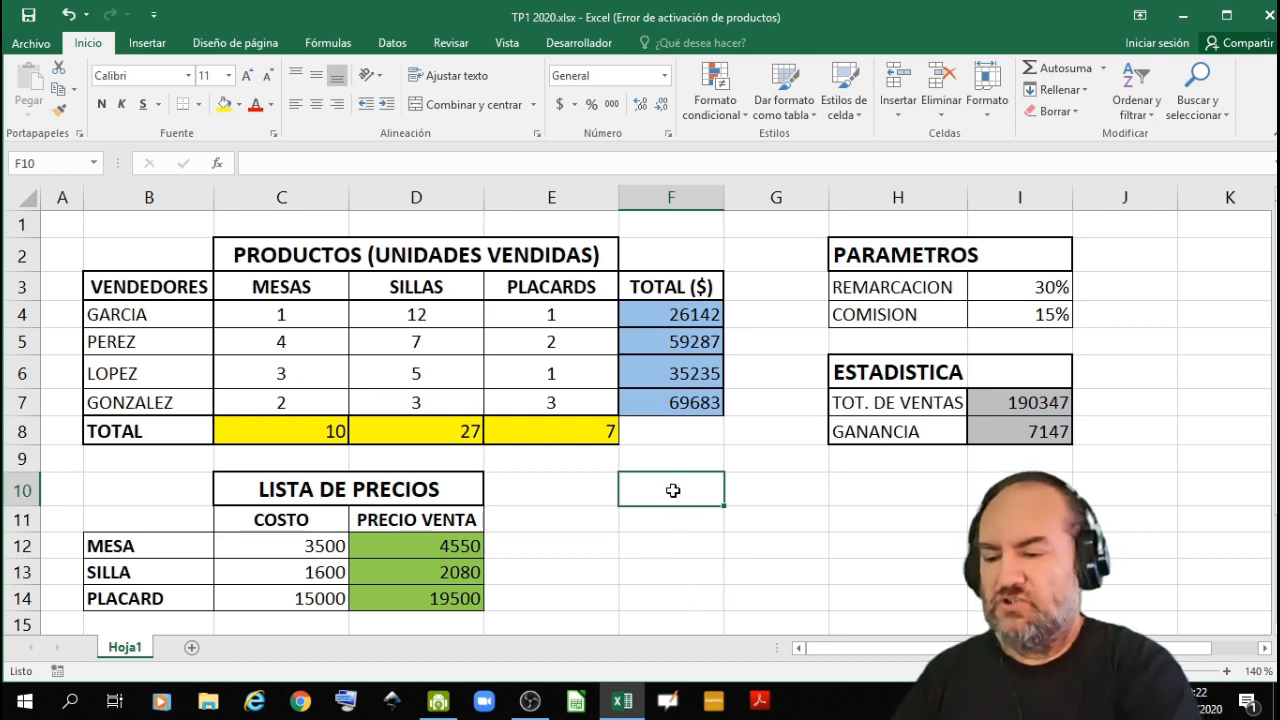
type("=")
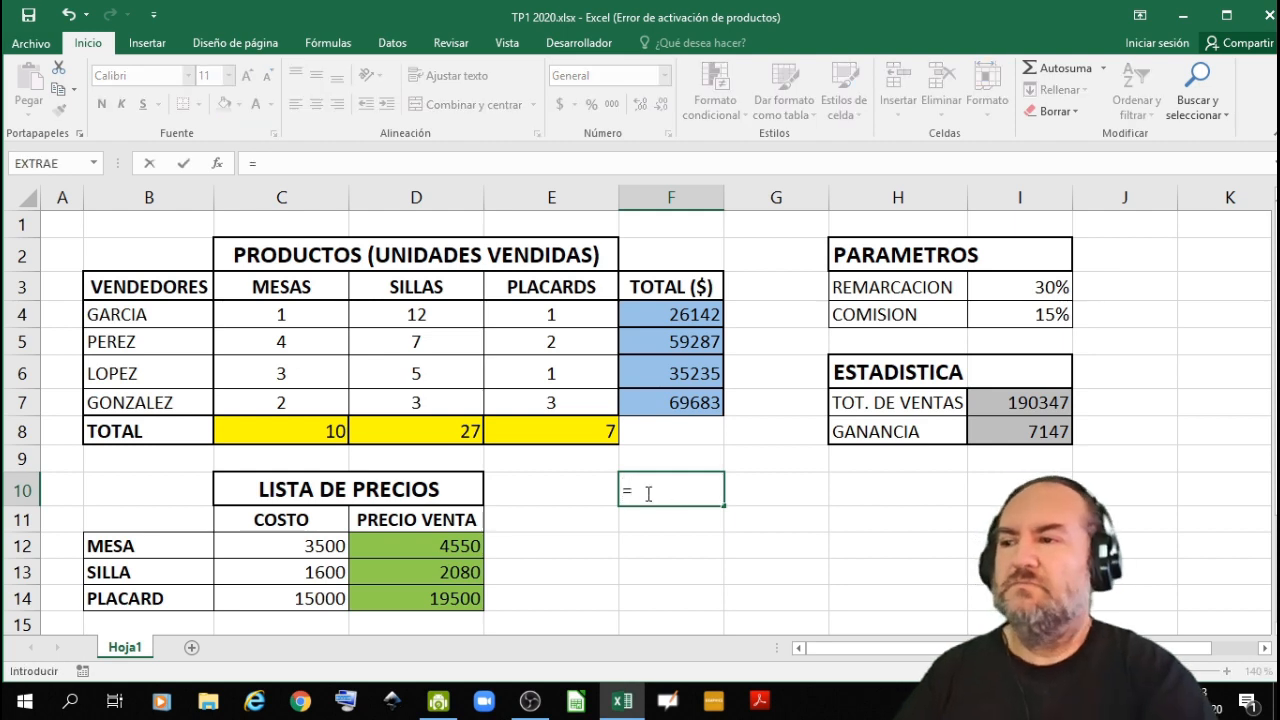
left_click(183, 288)
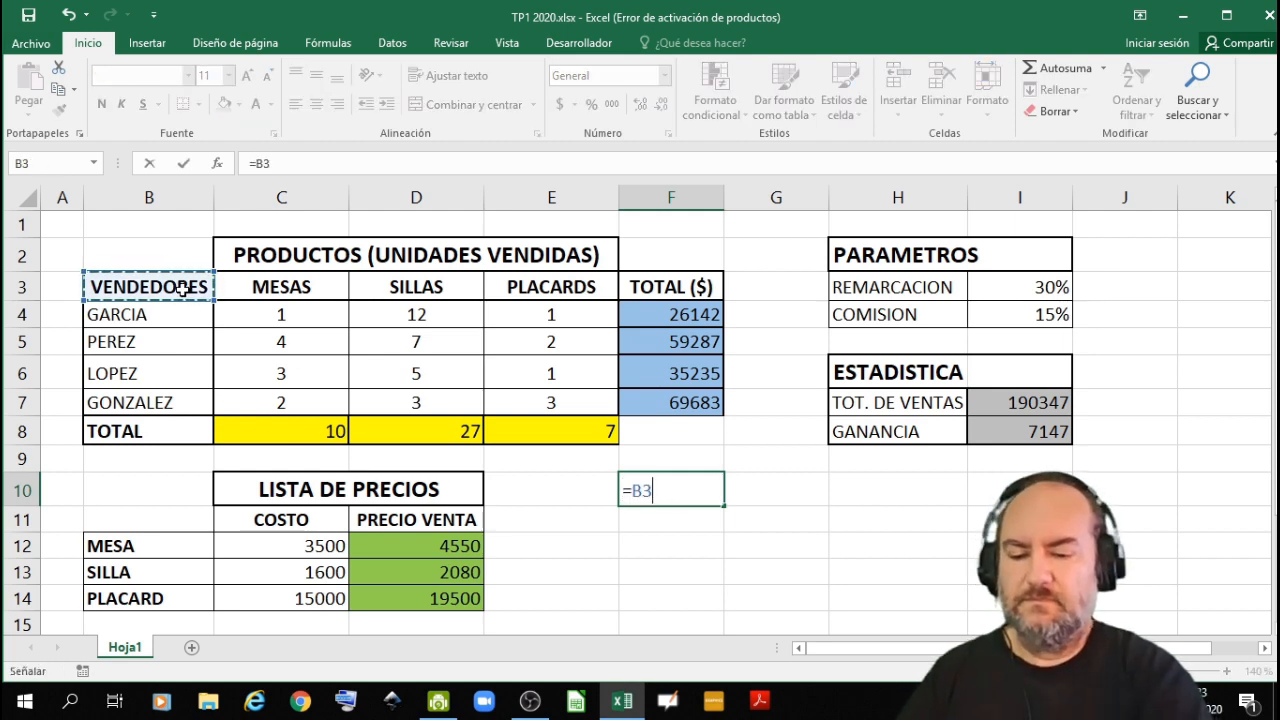
key("Return")
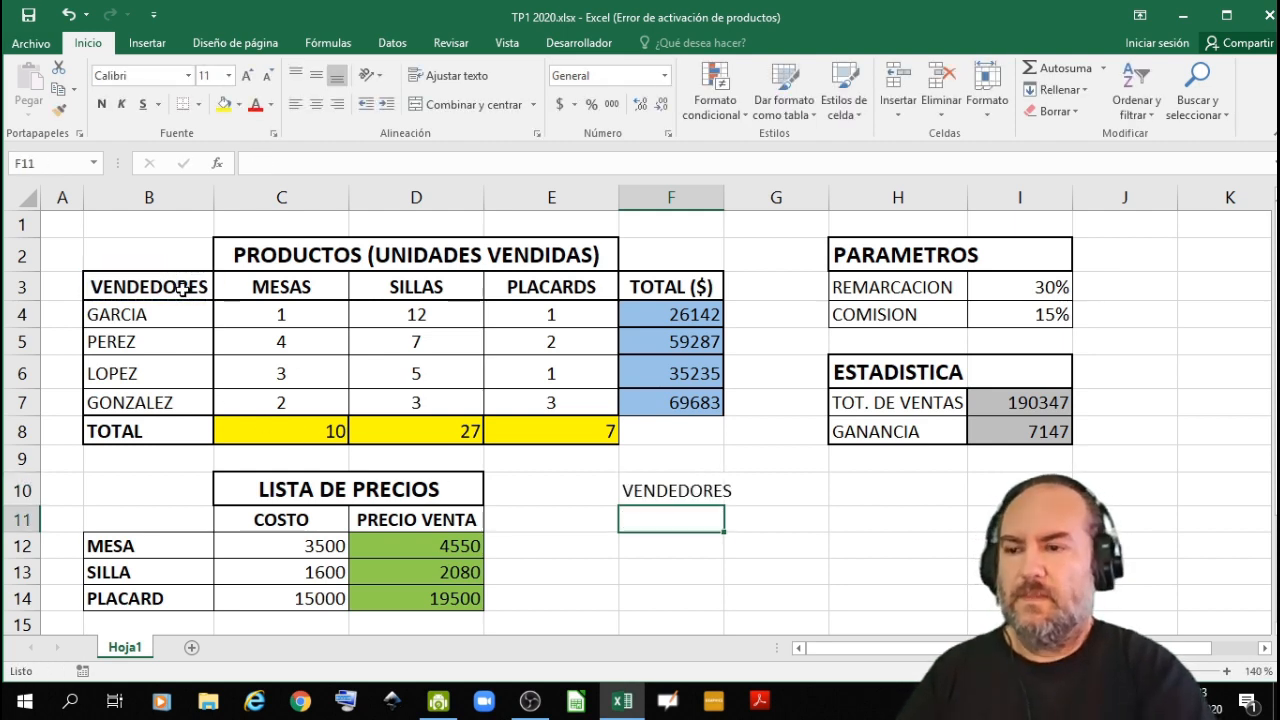
left_click(676, 484)
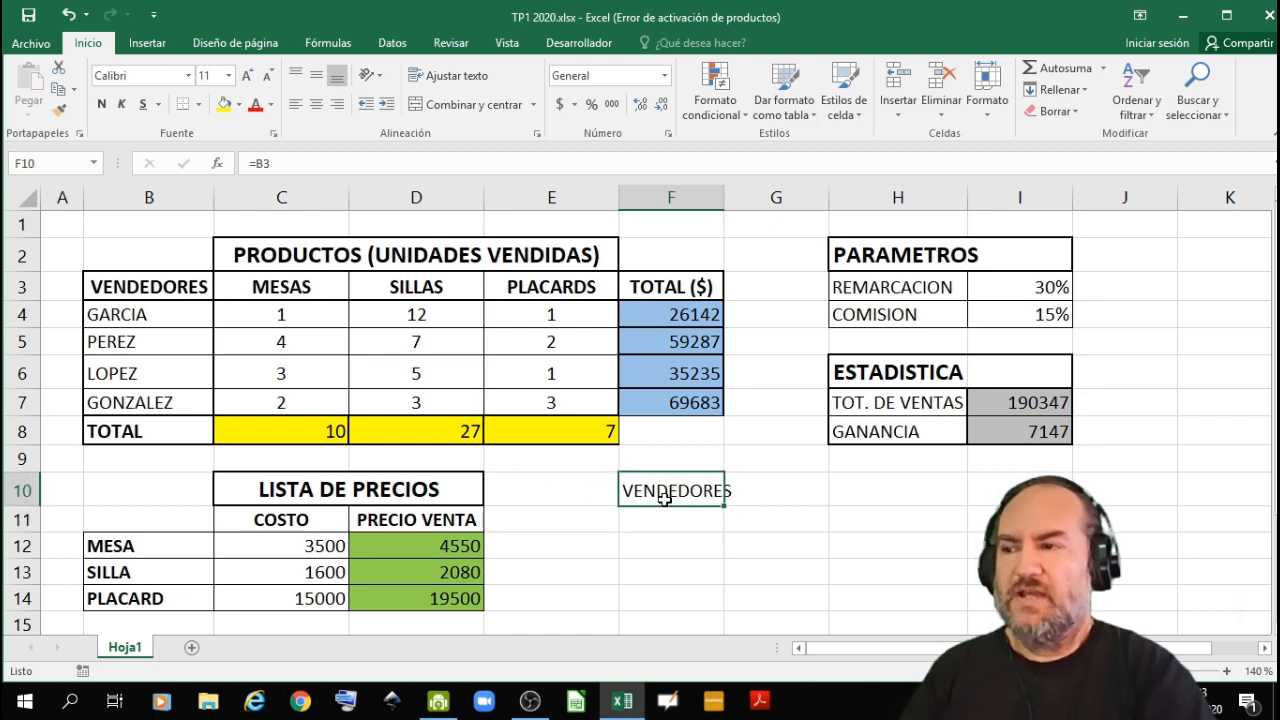
left_click_drag(725, 506, 727, 606)
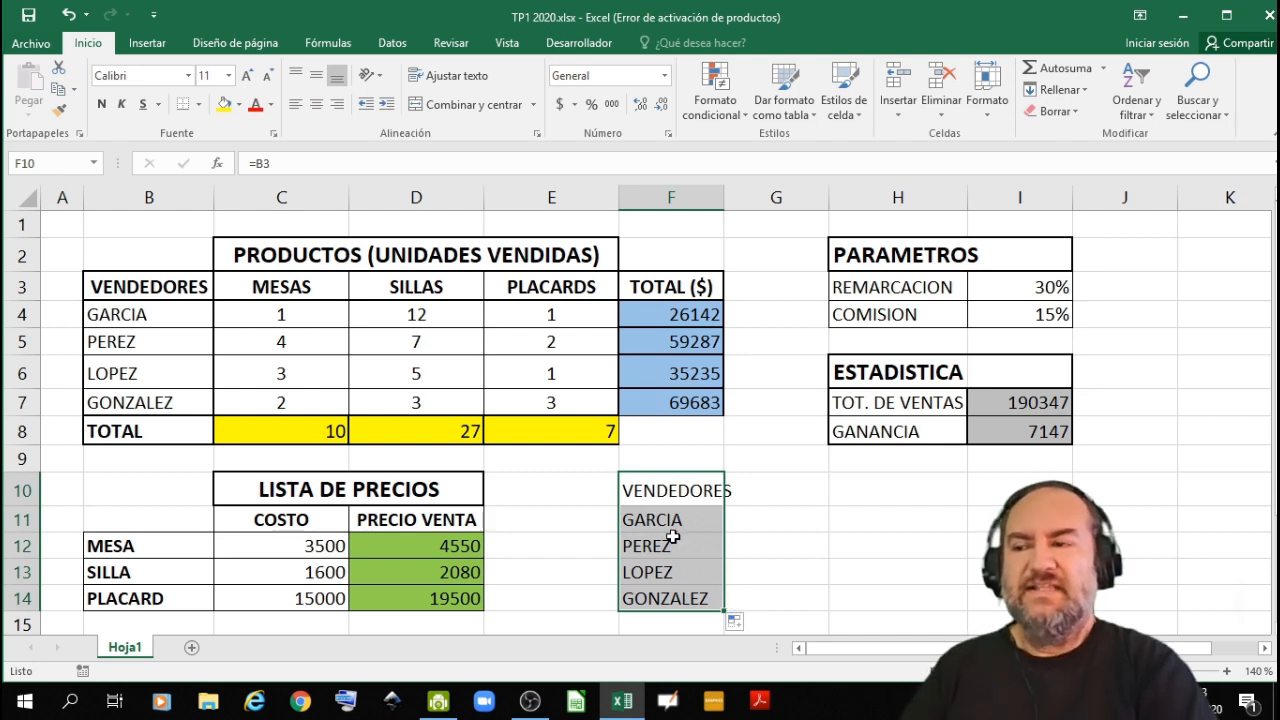
- Replace the seller name in B5 with a different surname written in lowercase
double_click(177, 340)
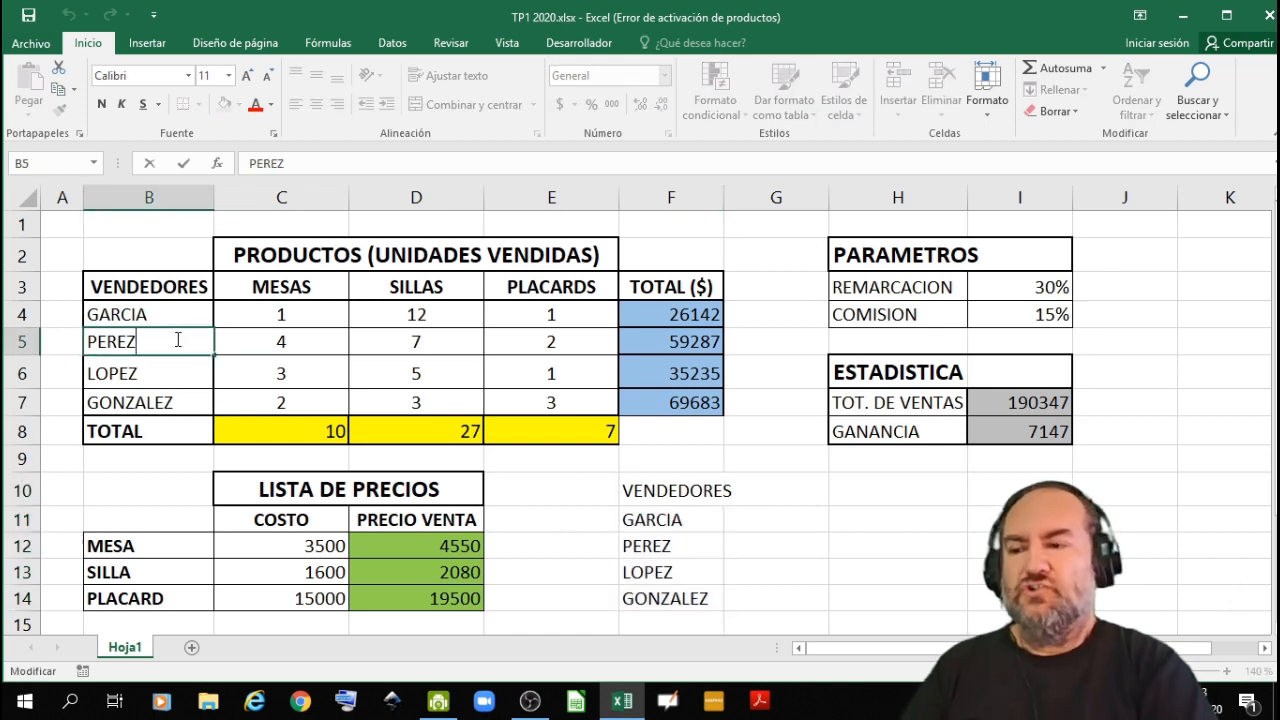
key("BackSpace")
key("BackSpace")
key("BackSpace")
key("BackSpace")
key("BackSpace")
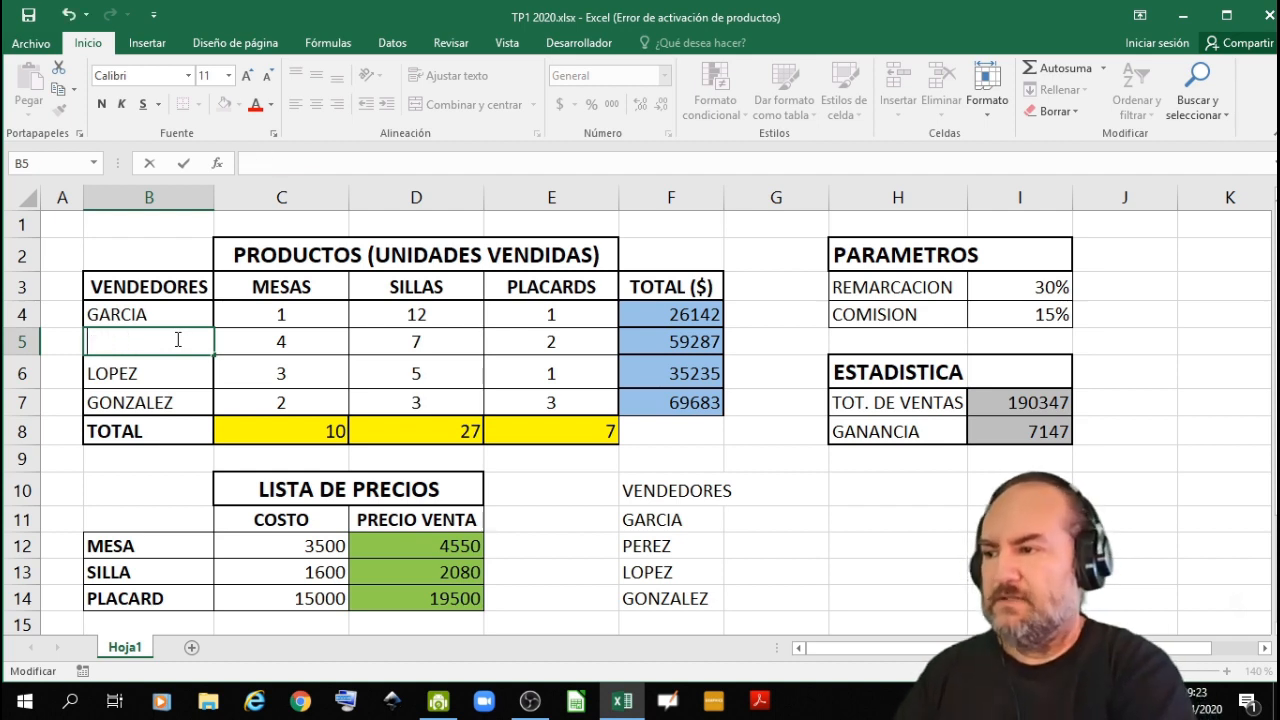
type("alva")
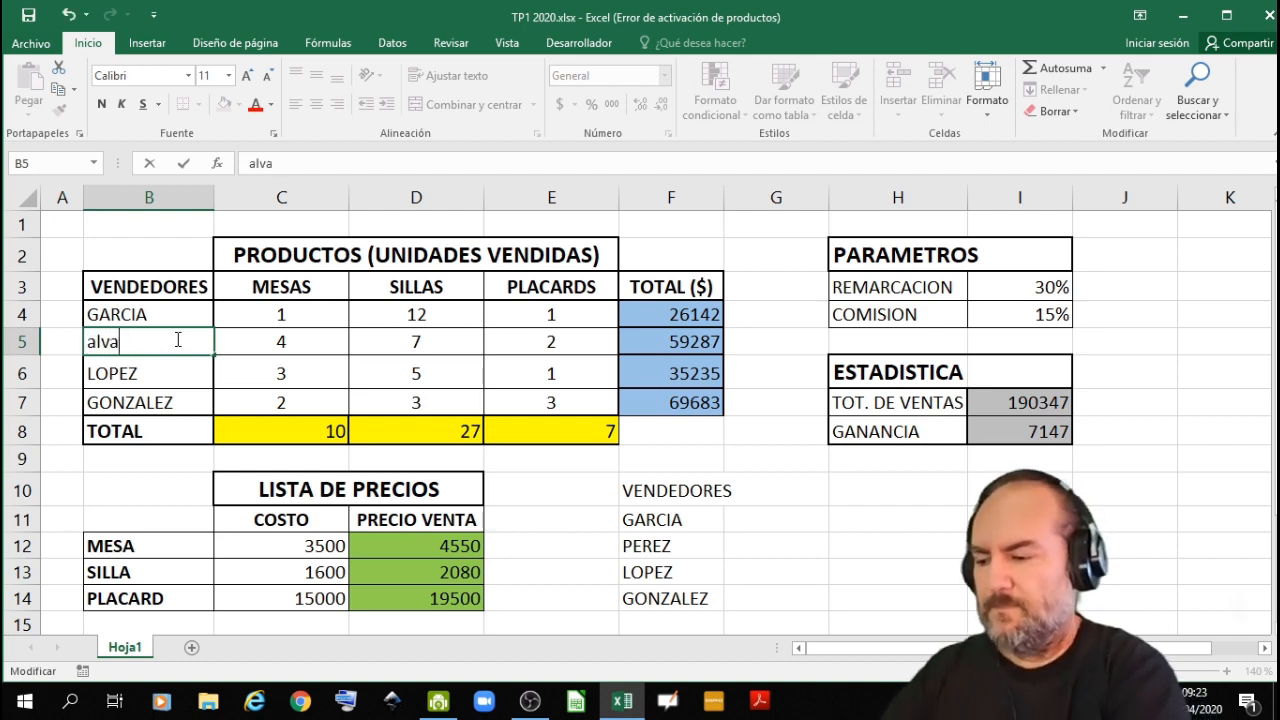
type("rez")
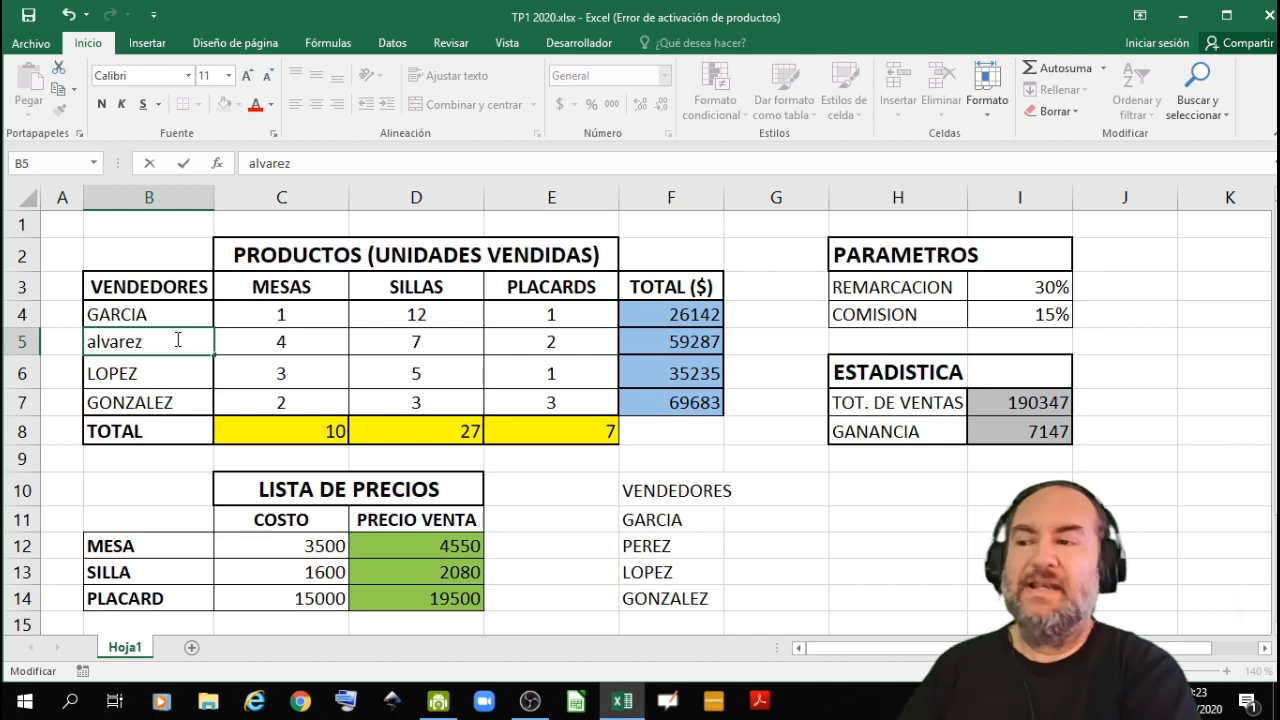
key("Return")
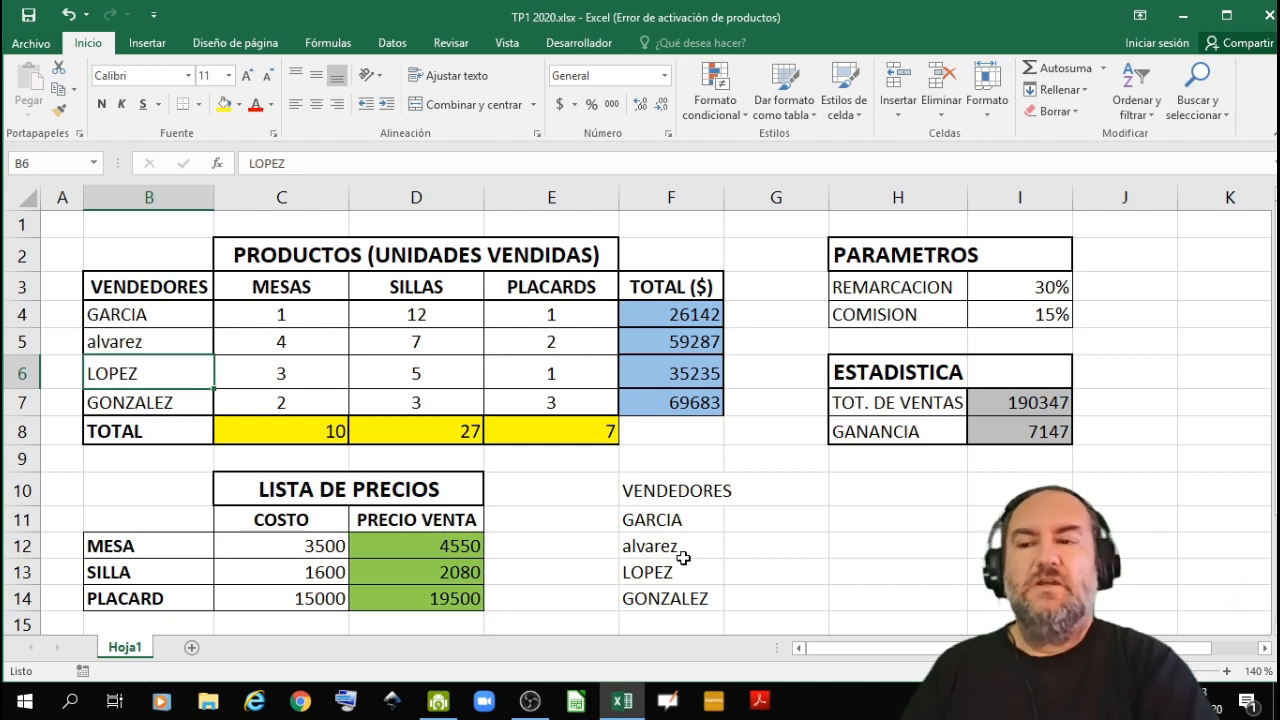
- Link G10 to the TOTAL ($) heading with =F3 and fill the formula down to G14
left_click(784, 497)
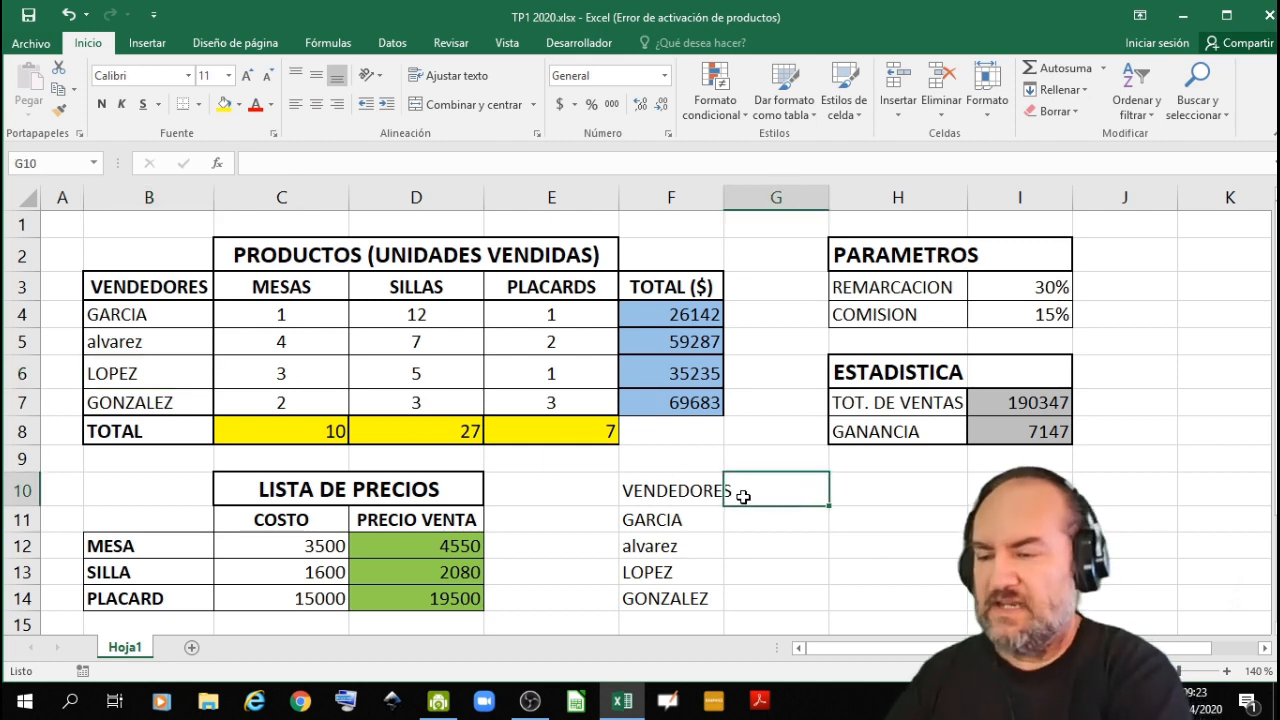
type("=")
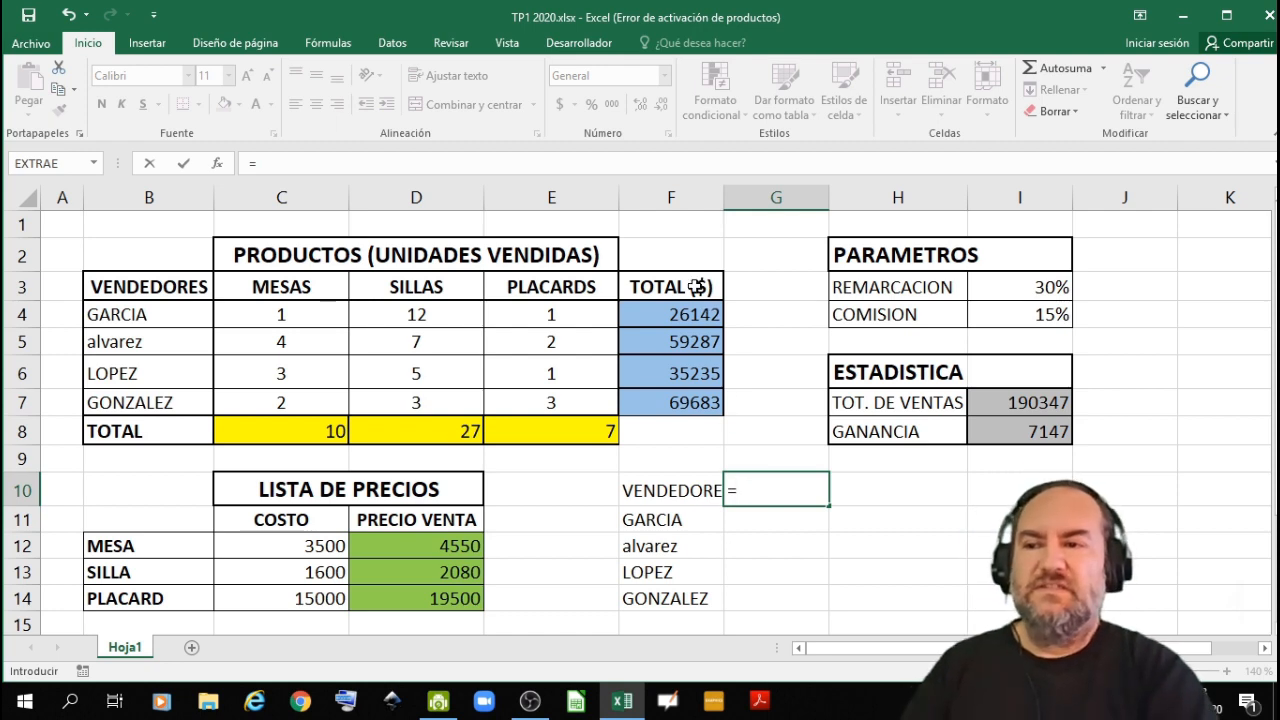
left_click(697, 286)
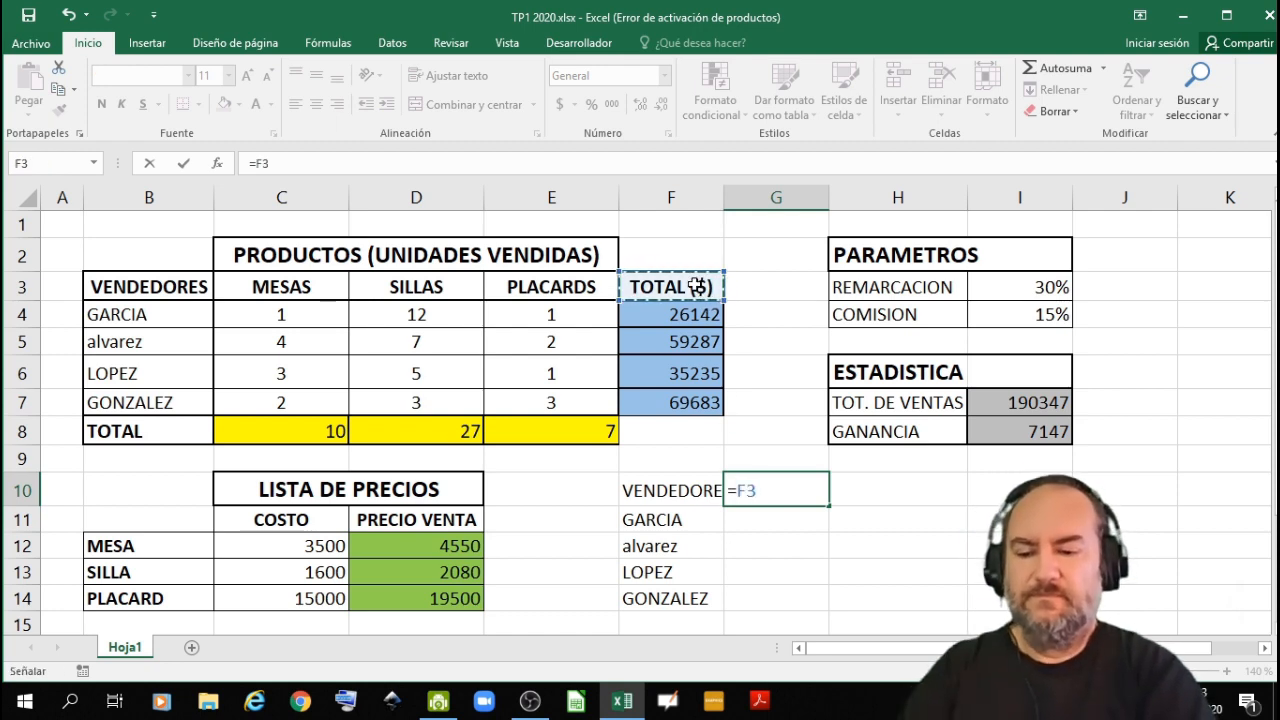
key("Return")
left_click(788, 484)
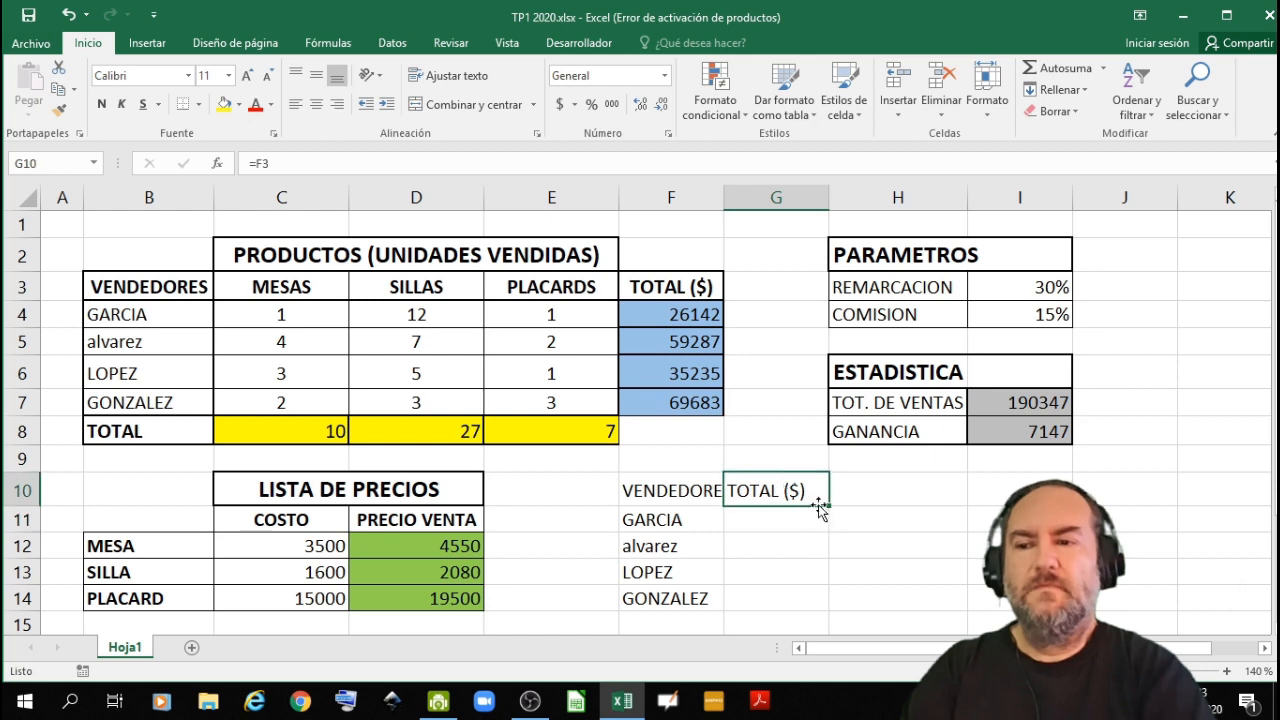
left_click_drag(827, 505, 831, 603)
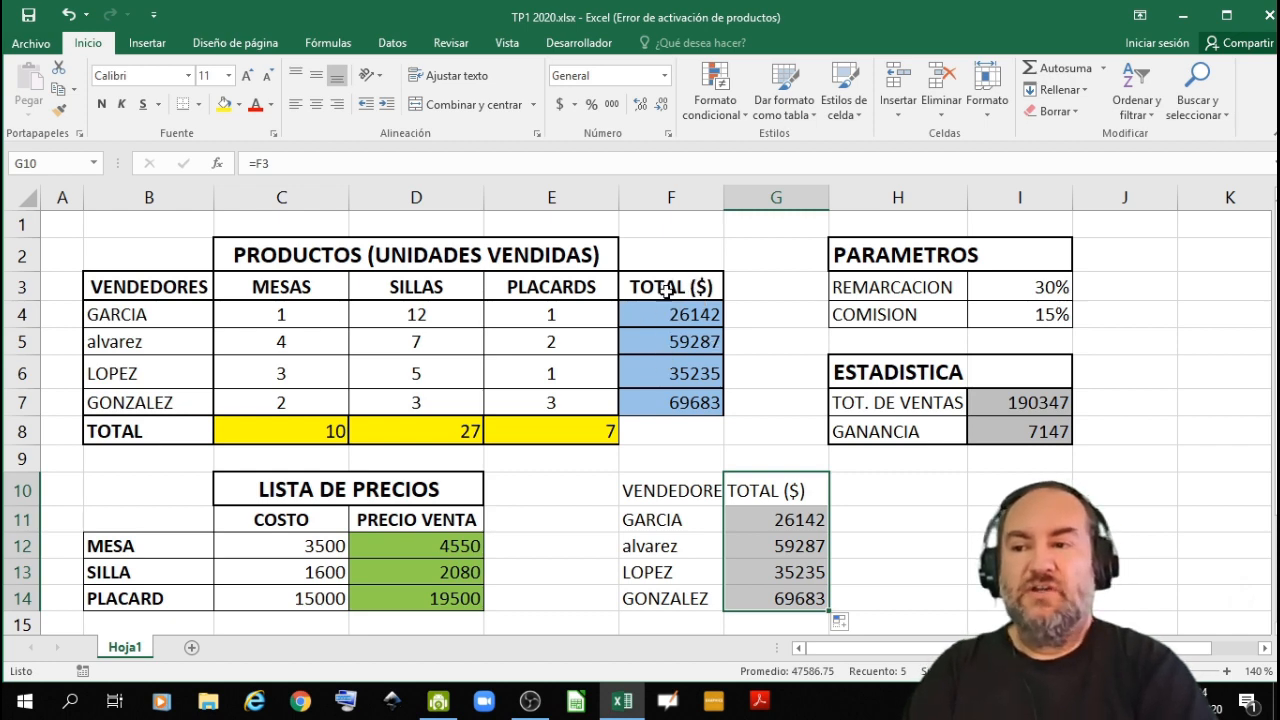
left_click(874, 488)
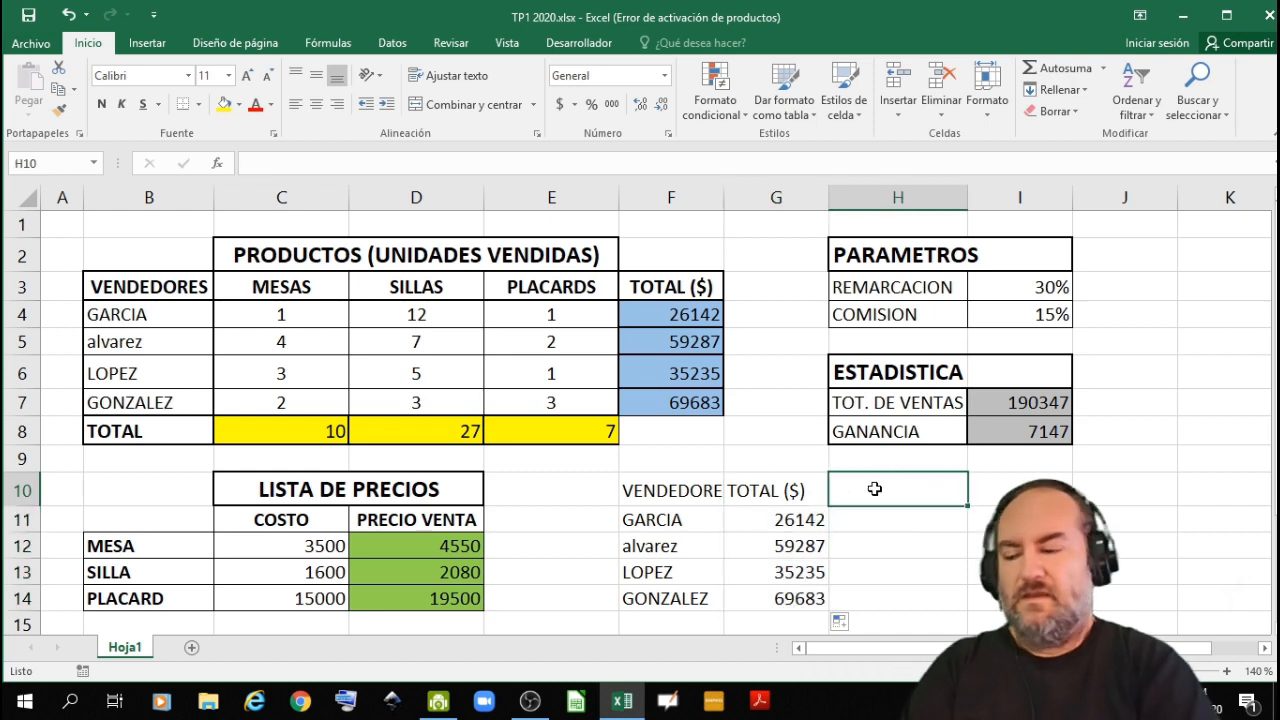
type("comi")
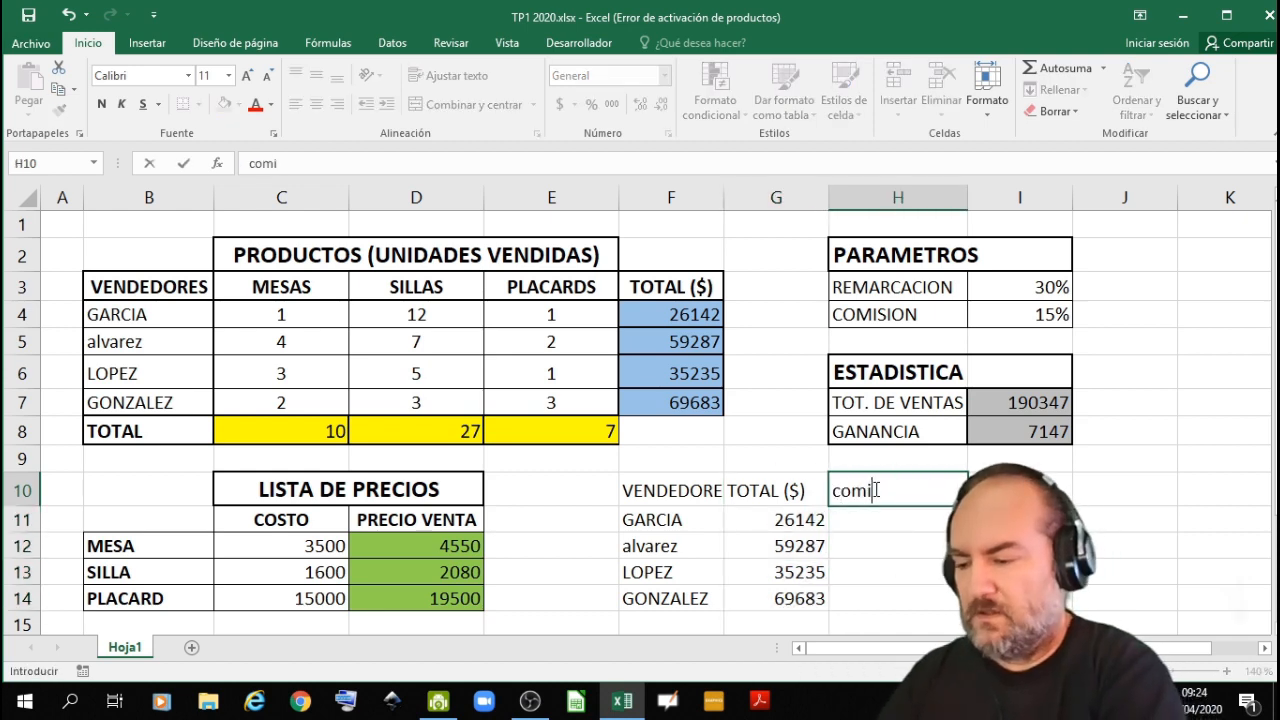
type("sion")
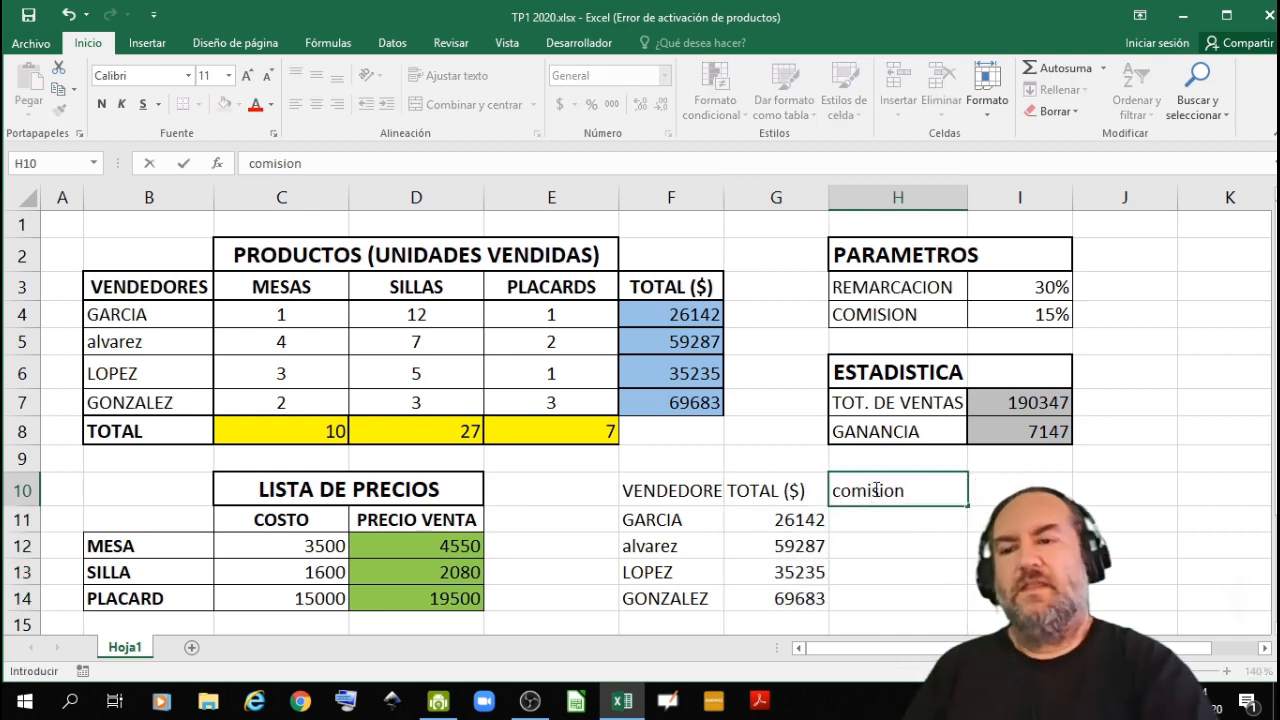
left_click(880, 514)
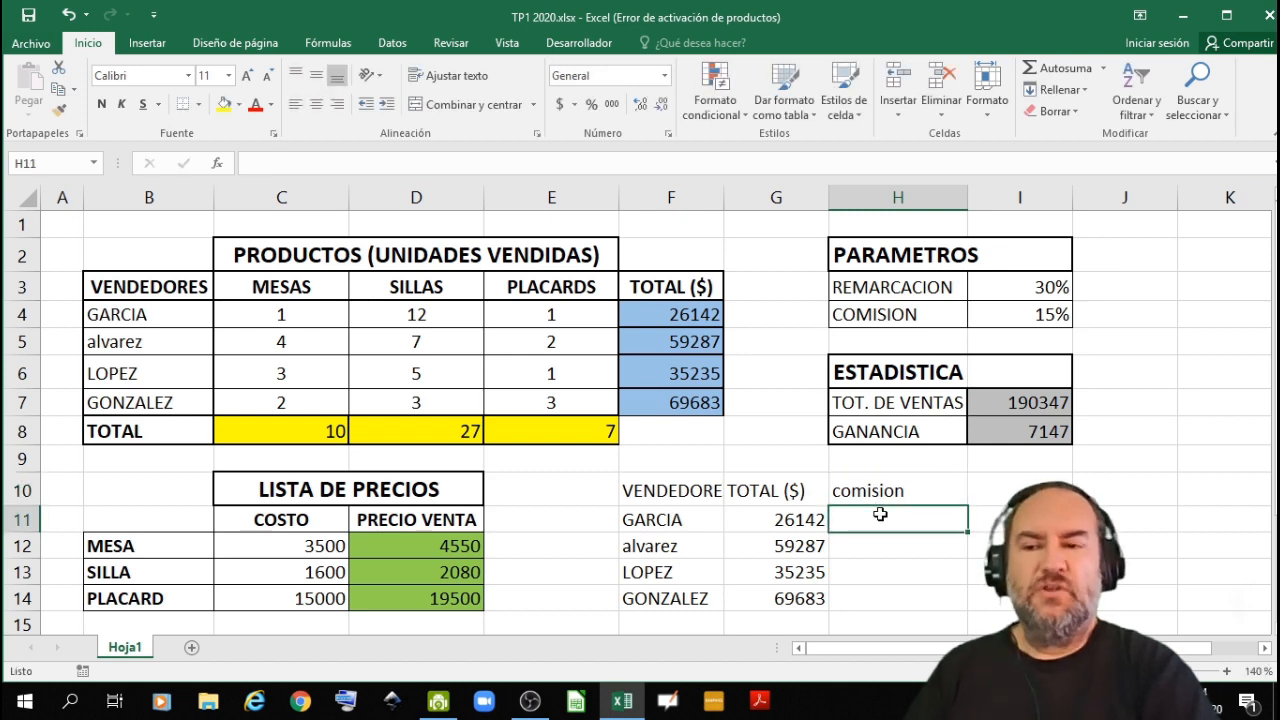
- Enter the heading COMISION in capitals in H10, beside the linked TOTAL ($) heading
left_click(889, 489)
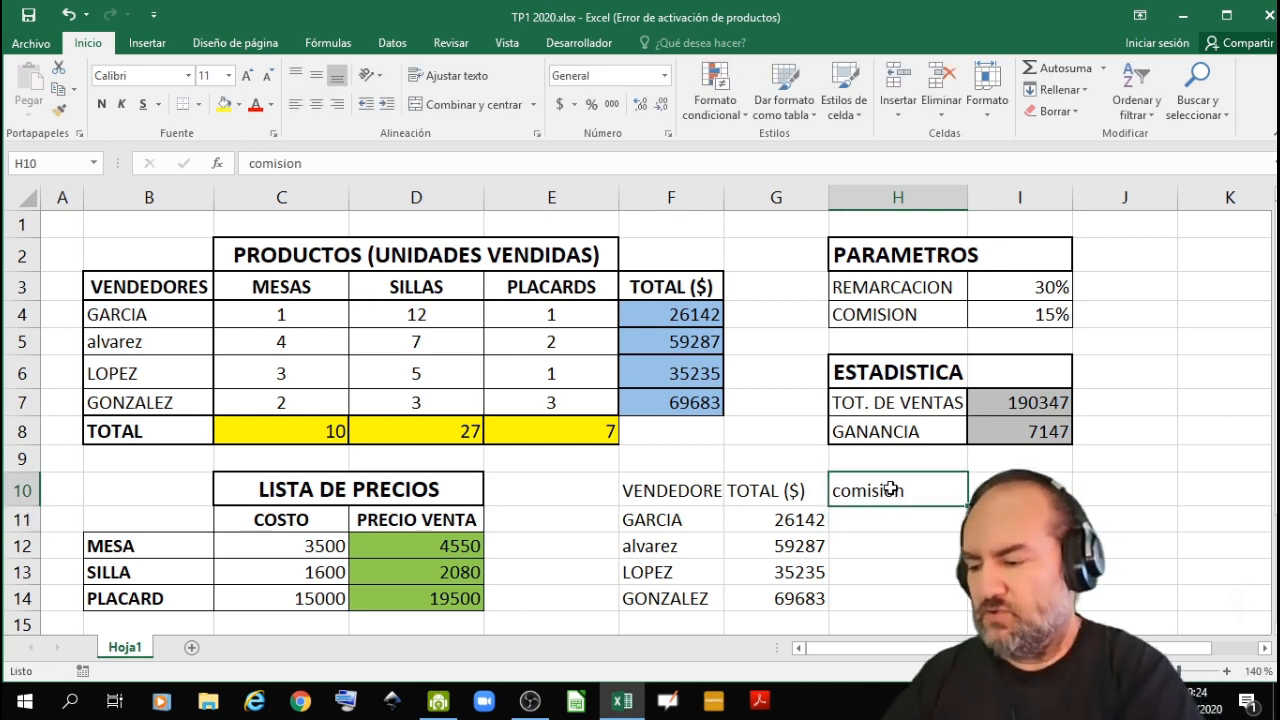
type("COMISIO")
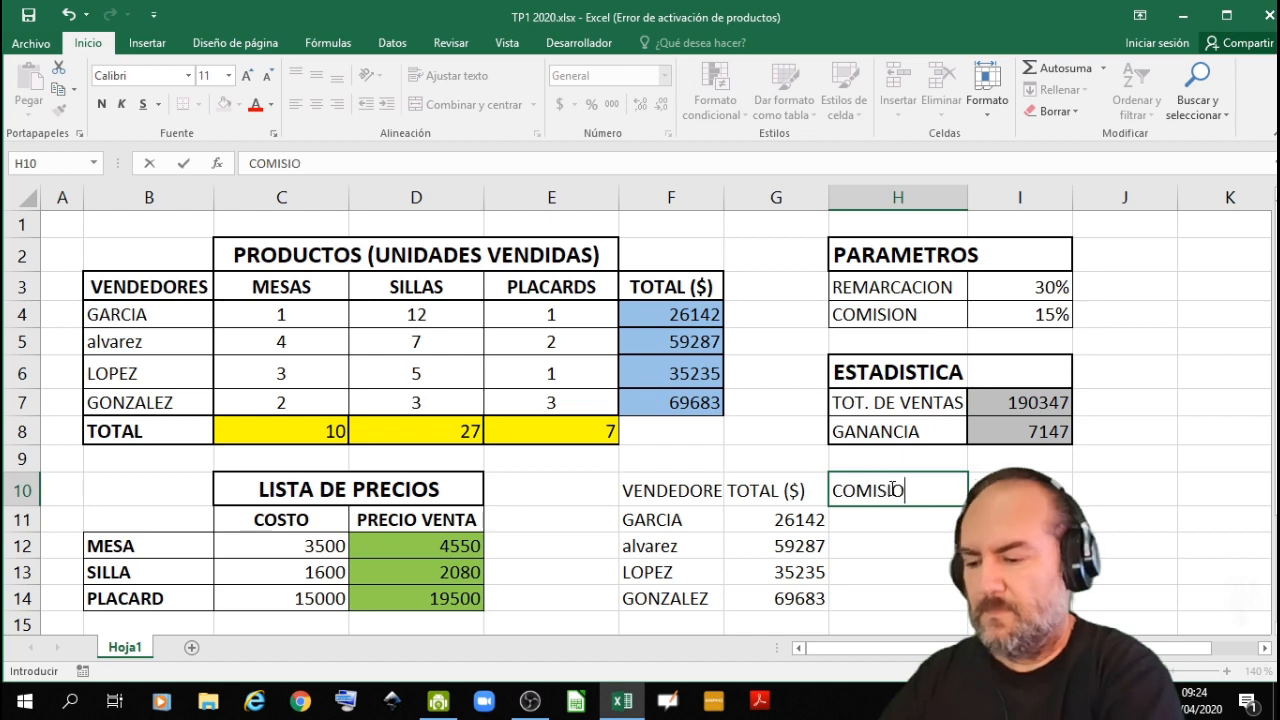
type("N")
left_click(891, 514)
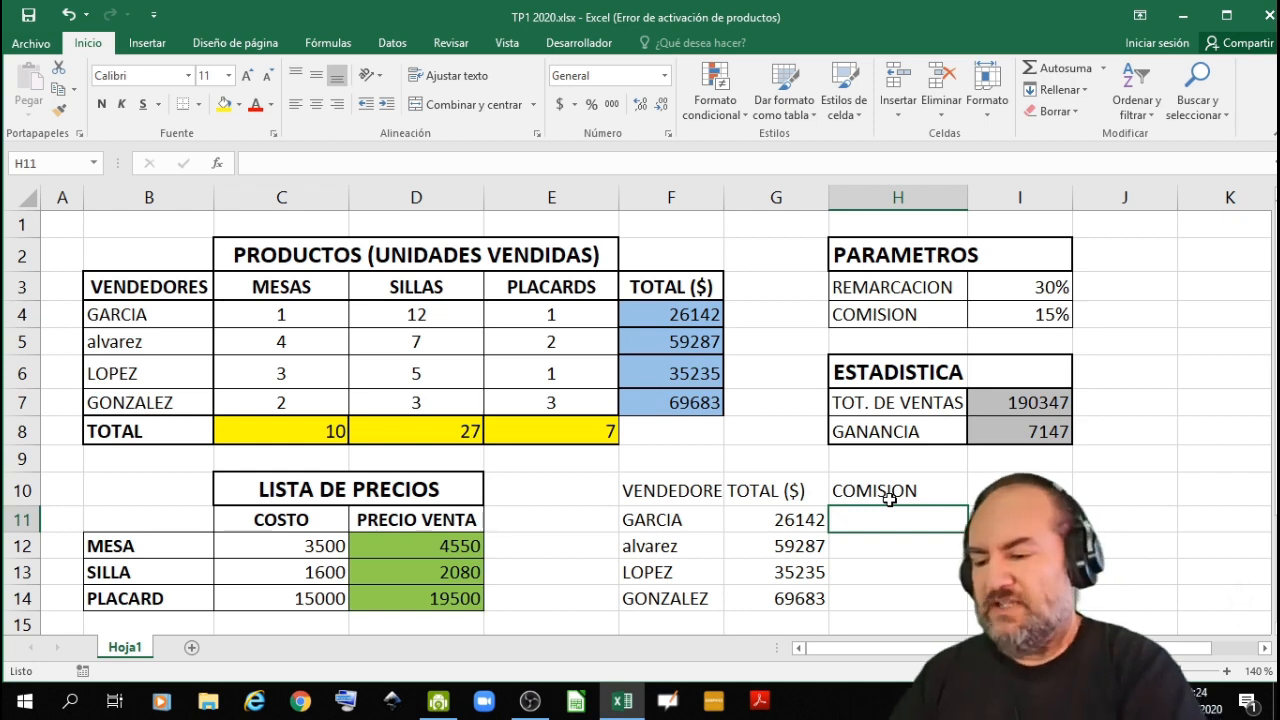
- Calculate the first seller's commission in H11 with =G11*$I$4, keeping the commission rate as an absolute reference
type("=")
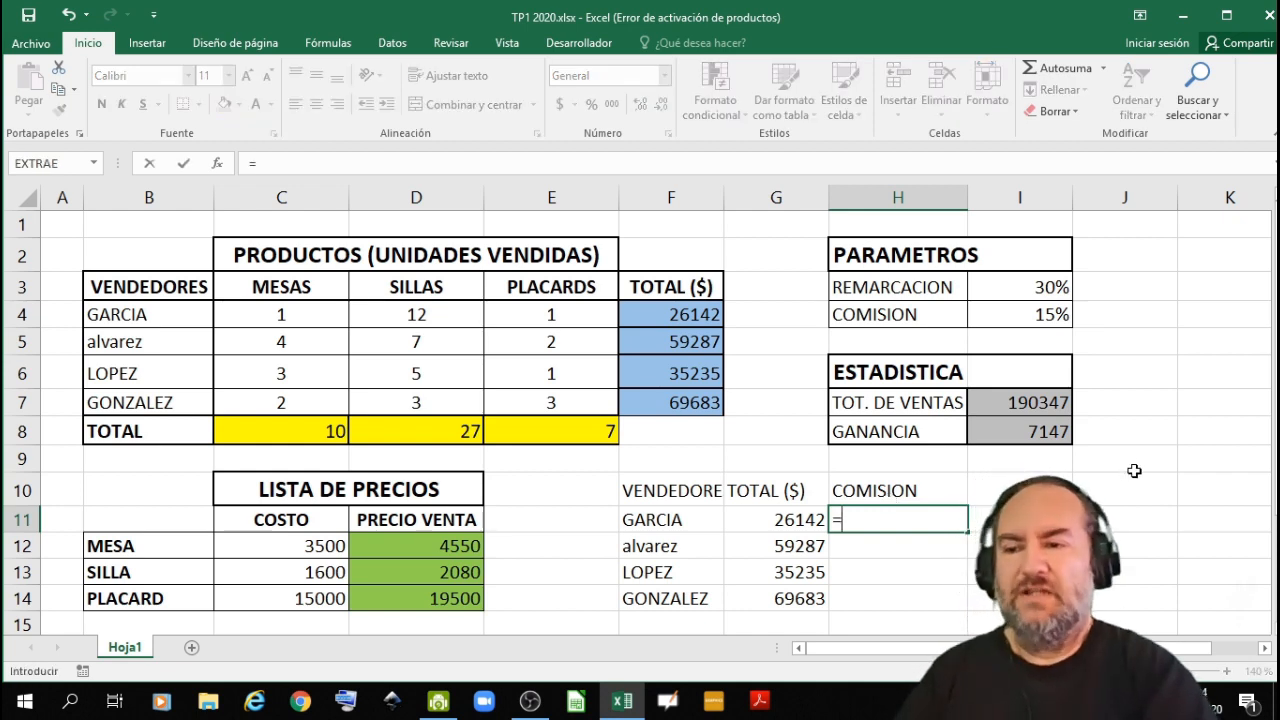
left_click(795, 520)
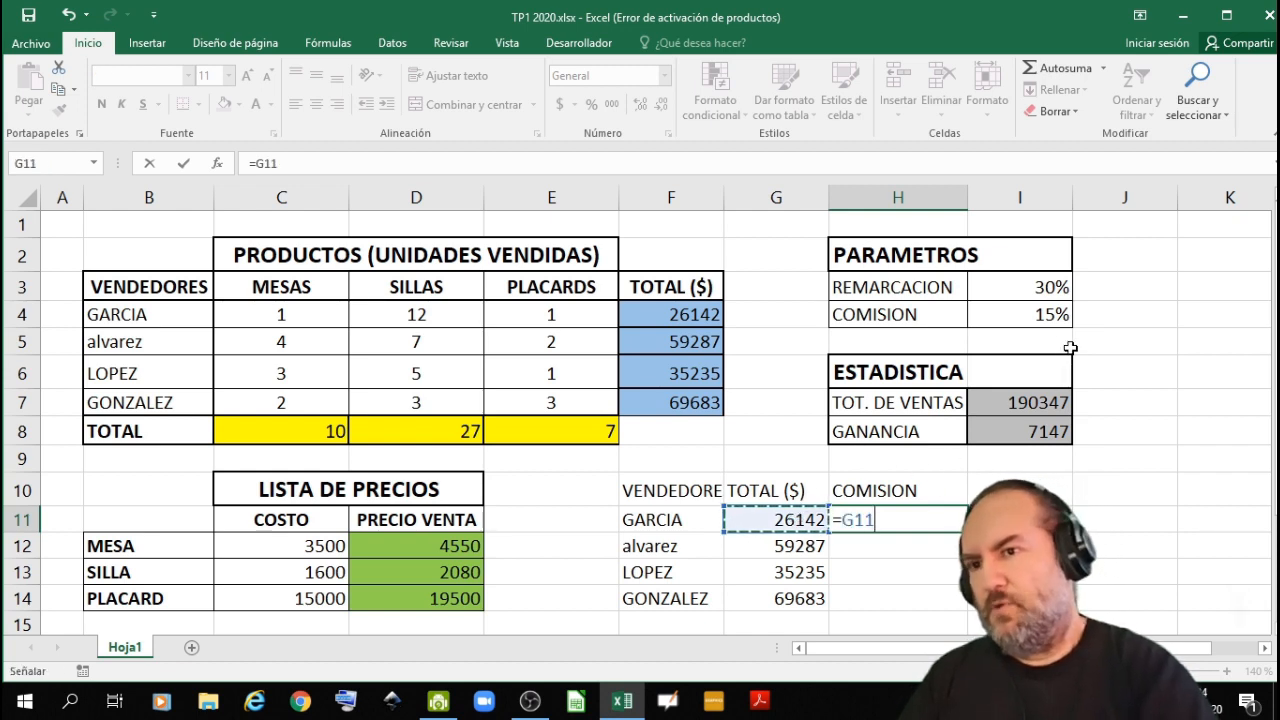
left_click(1024, 315)
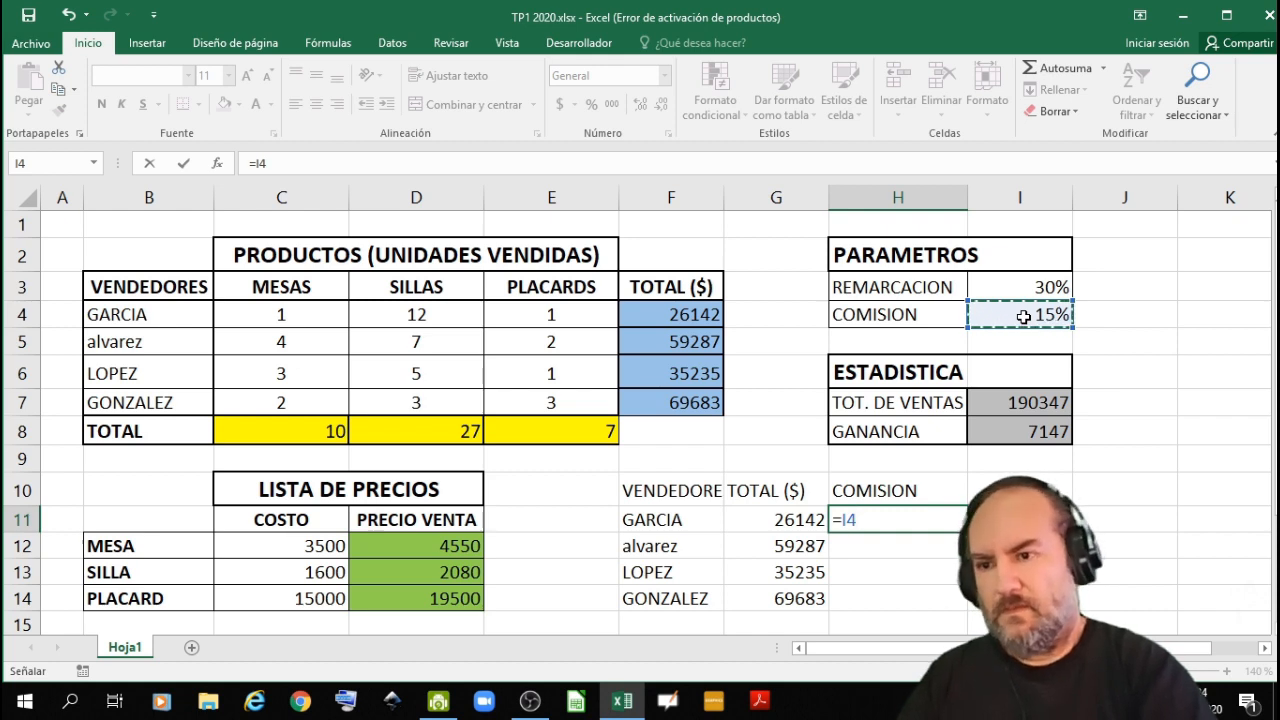
key("BackSpace")
key("BackSpace")
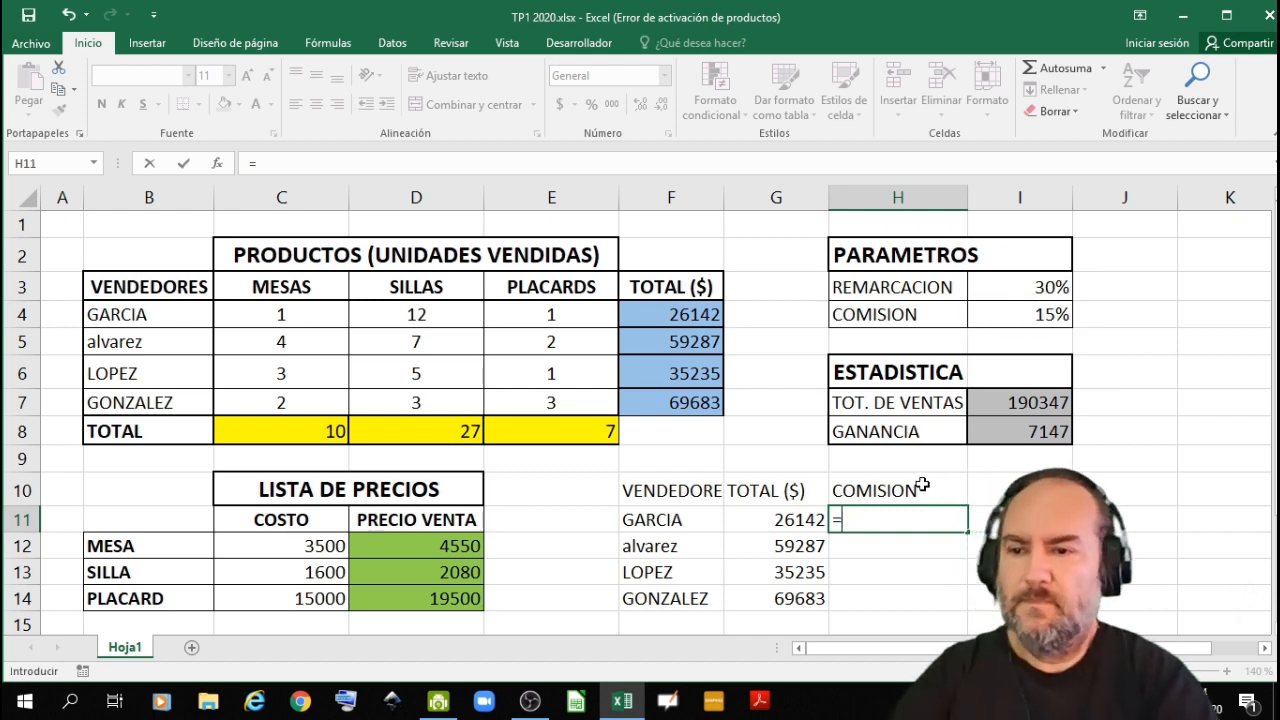
left_click(797, 511)
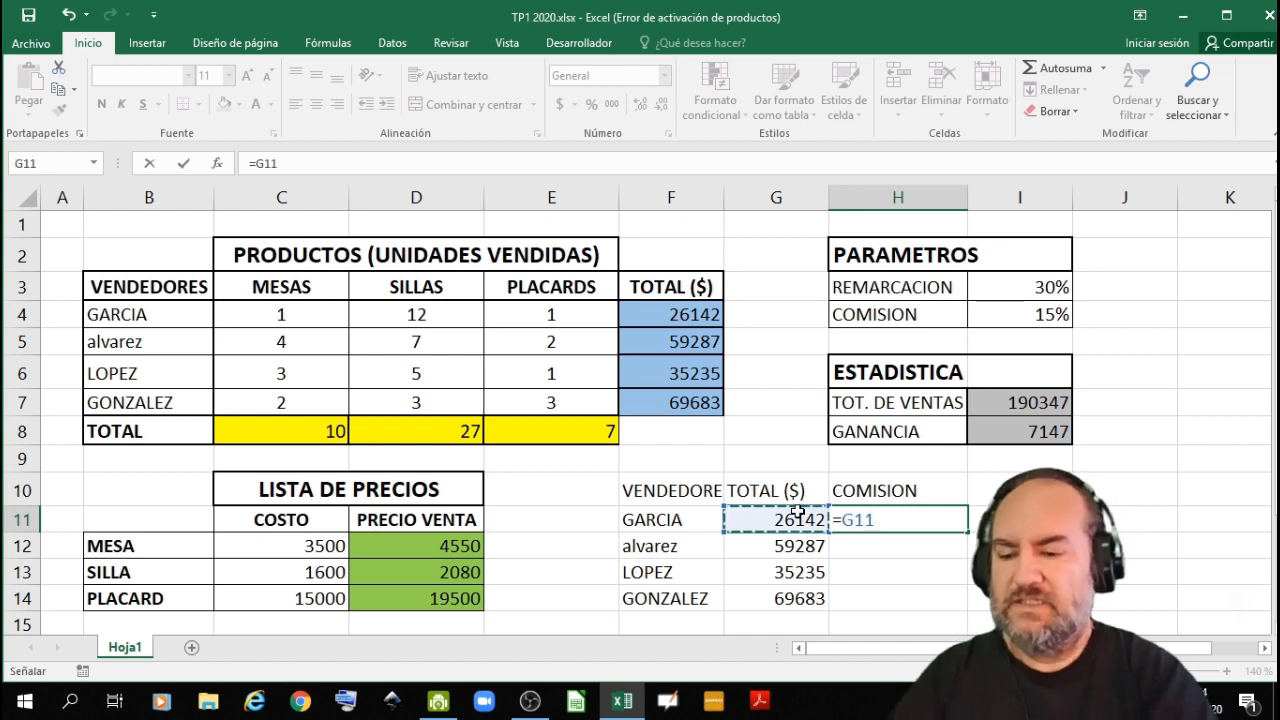
type("*")
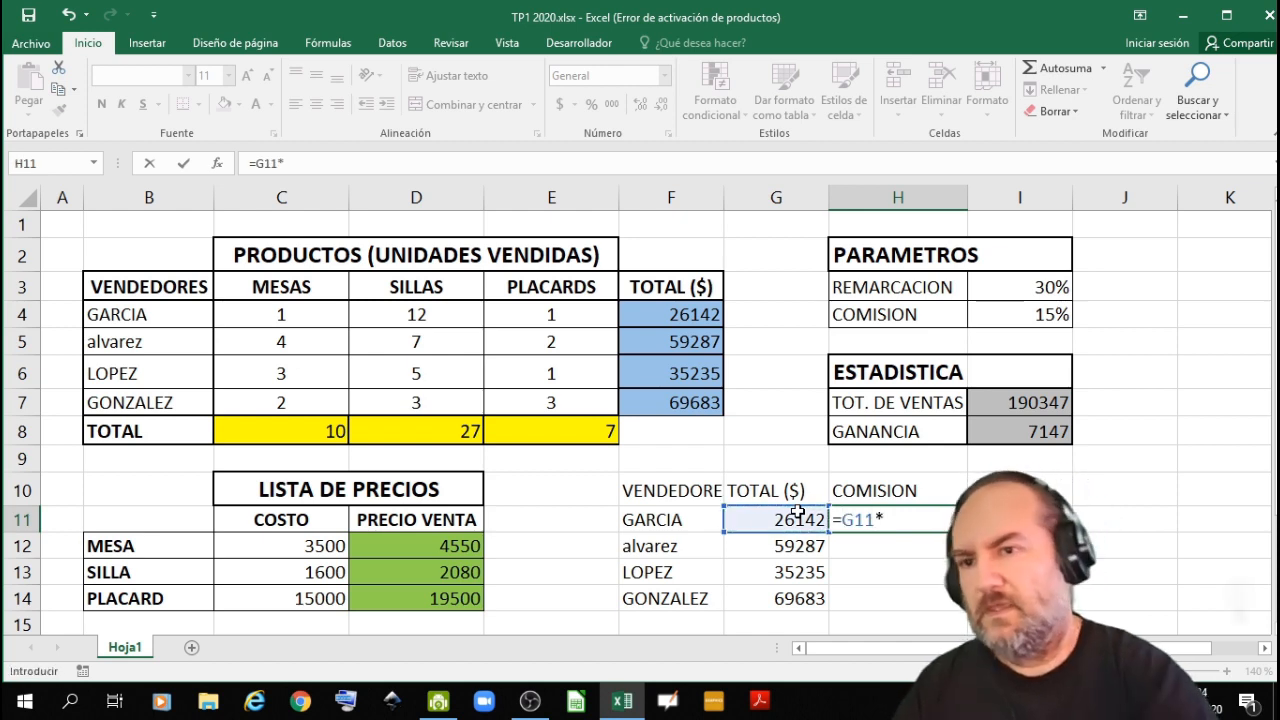
left_click(1020, 316)
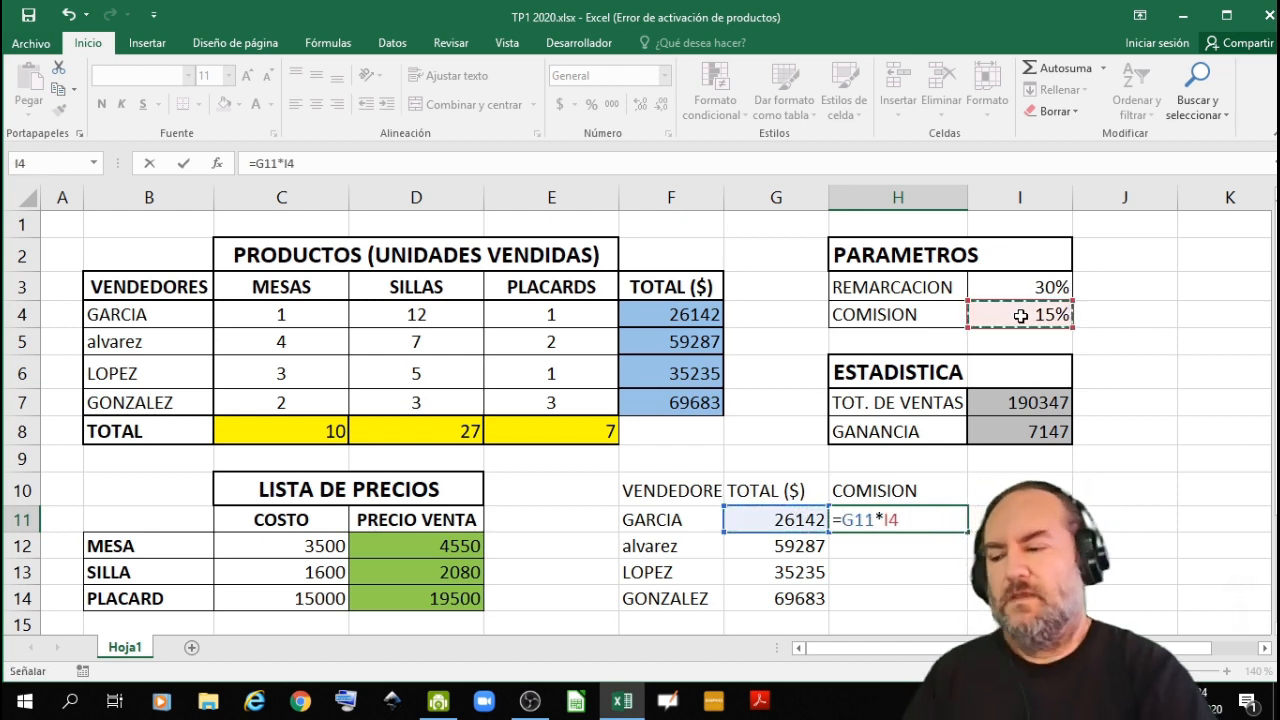
key("F4")
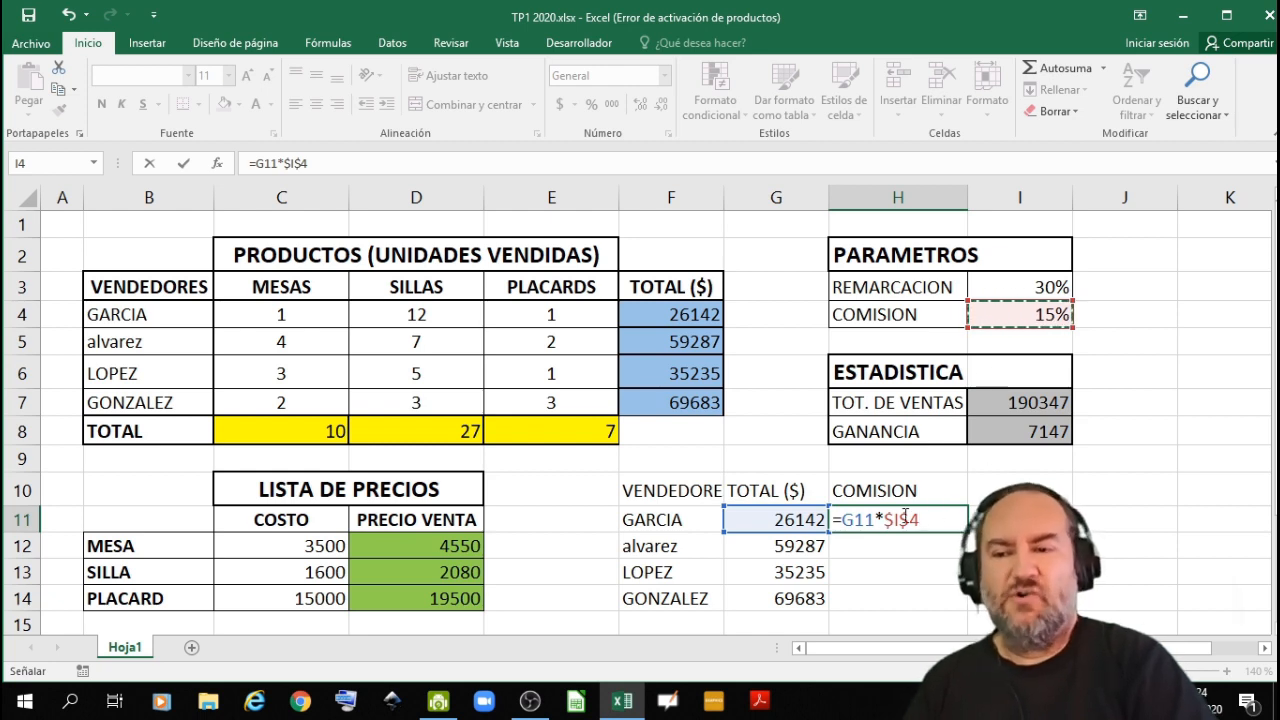
key("Return")
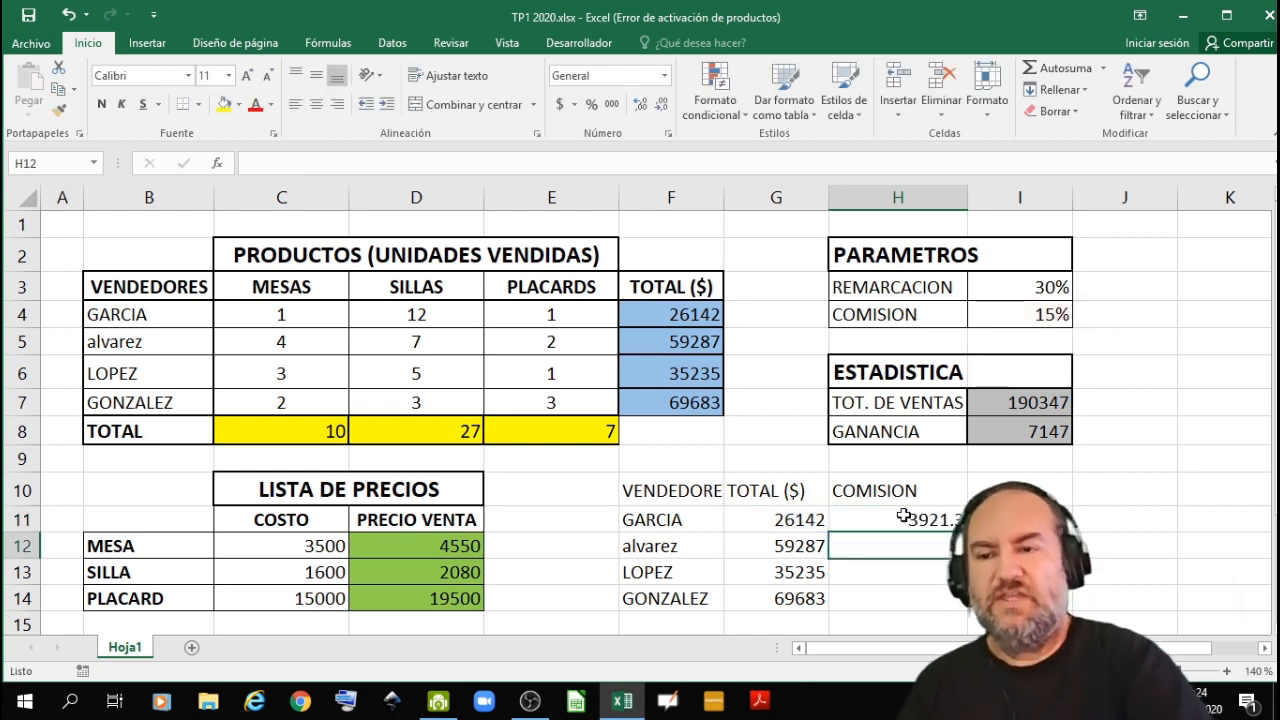
- Fill the commission formula from H11 down to H14 for the remaining sellers
left_click(906, 518)
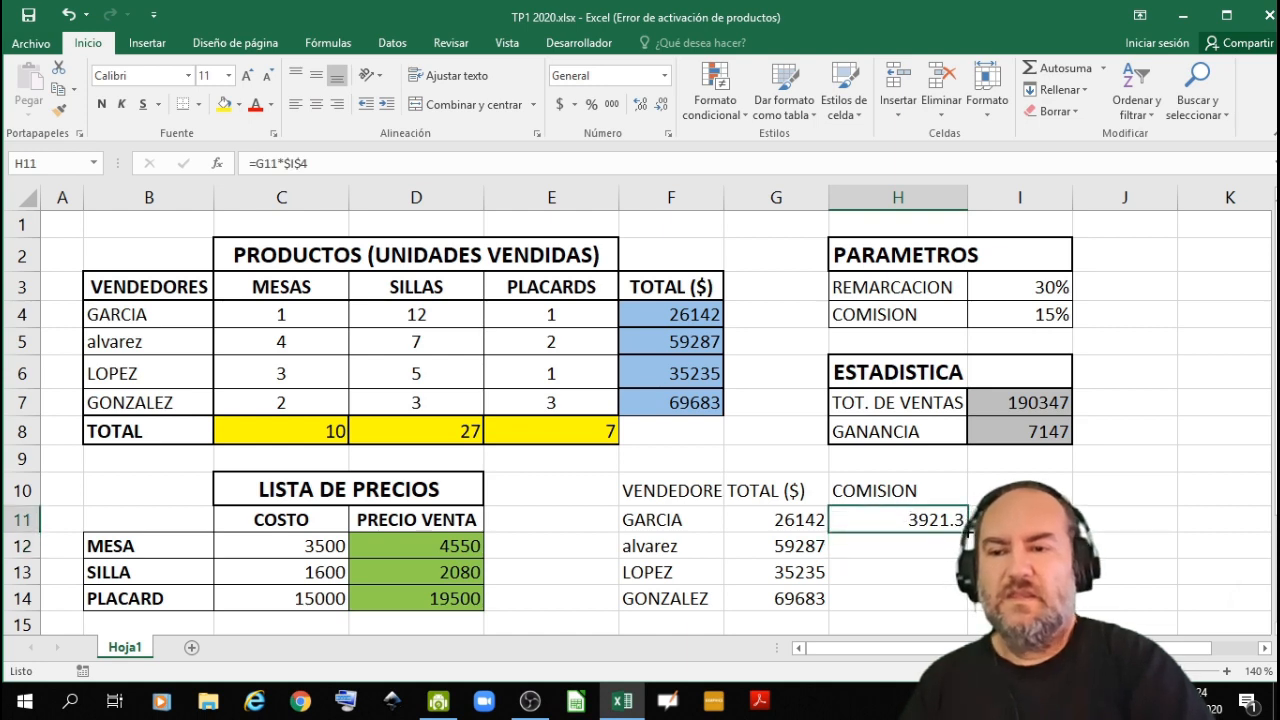
left_click_drag(967, 530, 957, 605)
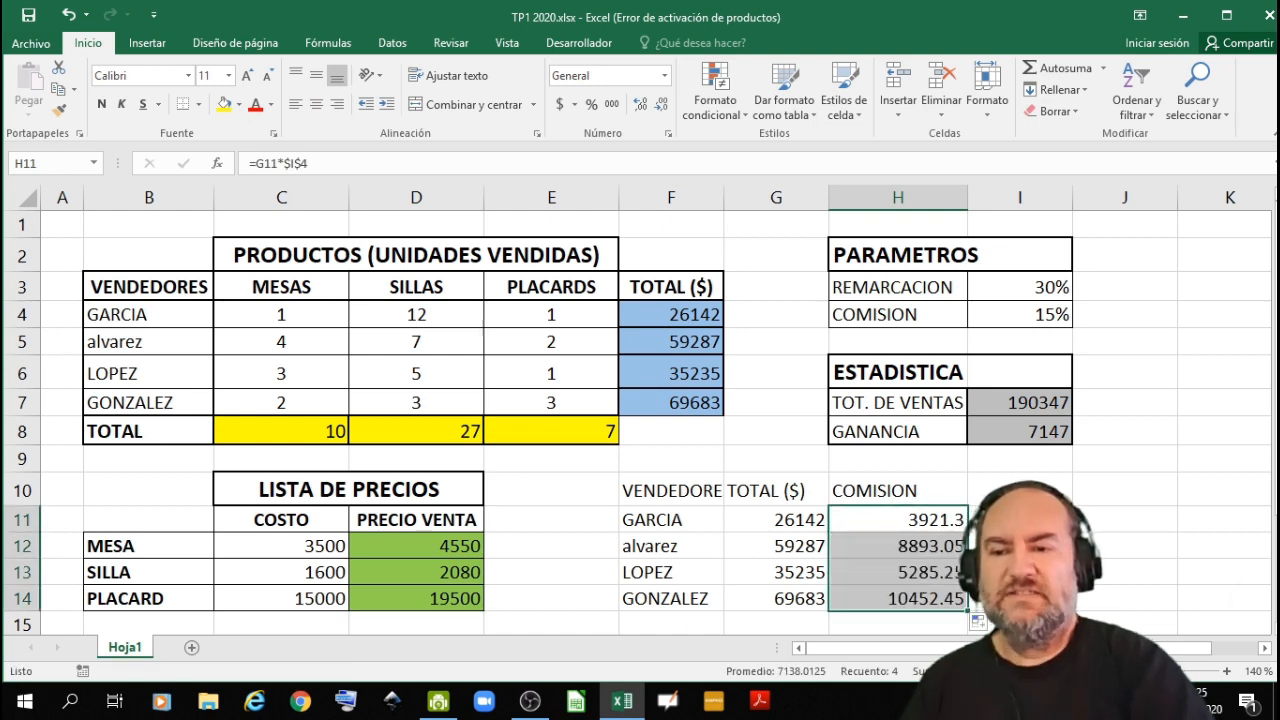
left_click(1019, 520)
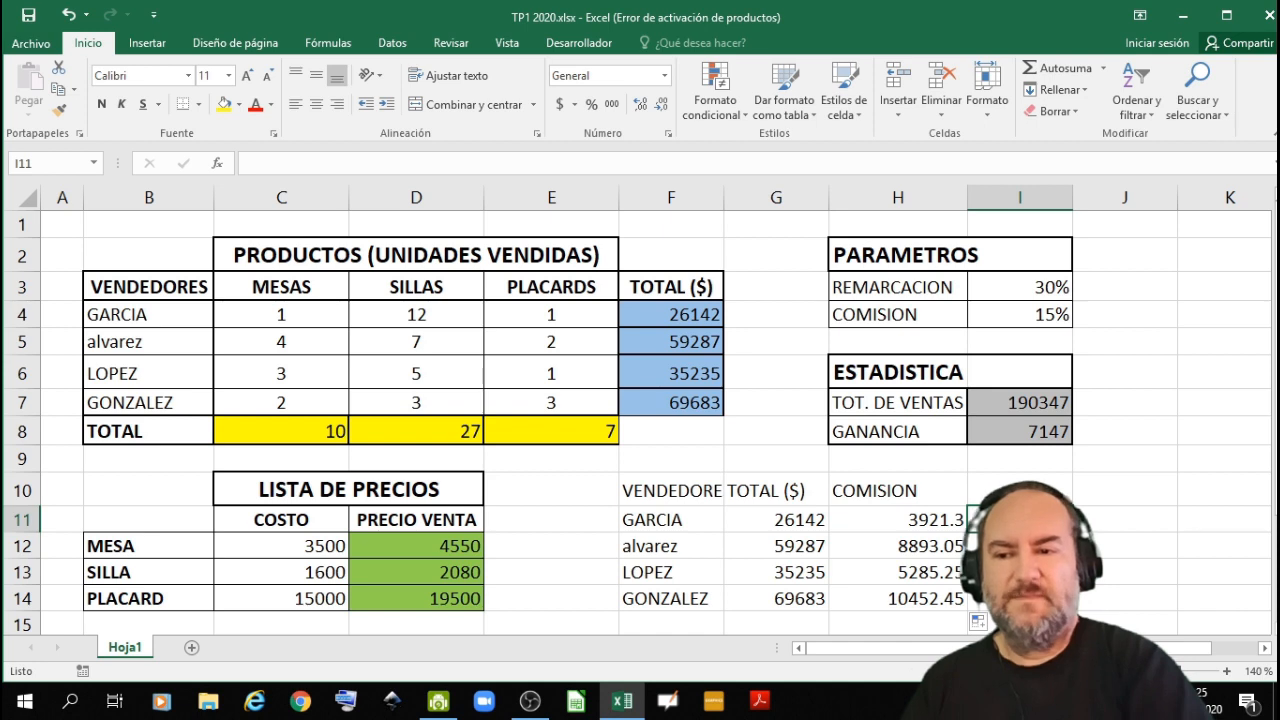